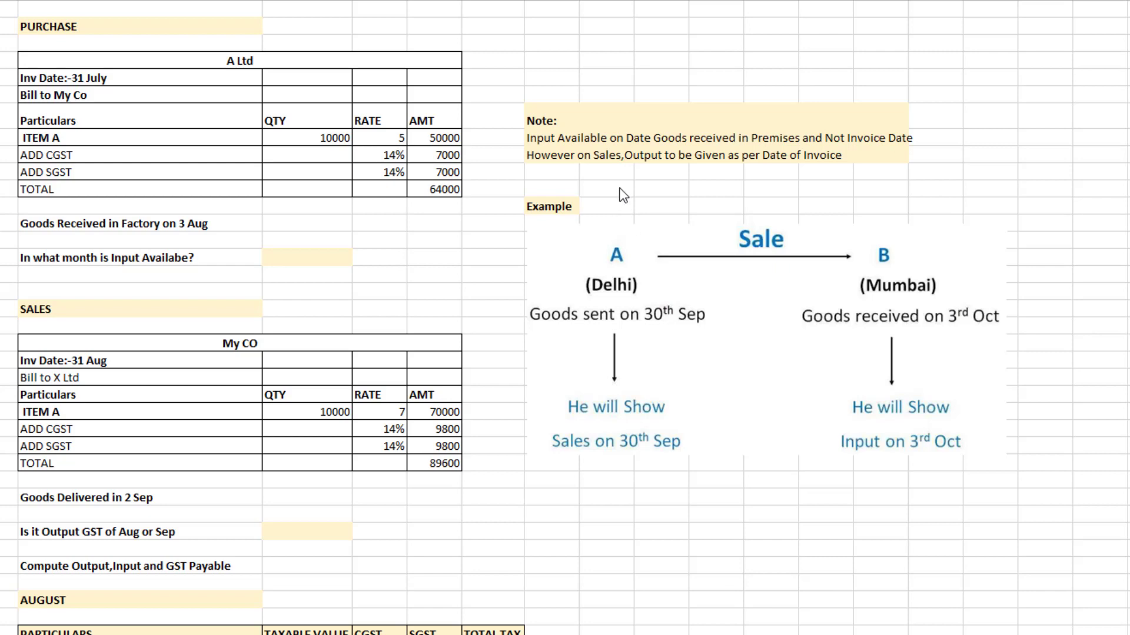
Step: Review the note on when input GST becomes available and when output GST is due
{"action": "key", "text": "Escape"}
{"action": "left_click", "coordinate": [541, 116]}
{"action": "left_click", "coordinate": [542, 143]}
{"action": "left_click", "coordinate": [536, 154]}
Step: Examine the A Ltd purchase invoice, covering its date, billed party, item quantity, rate, amount, CGST, SGST and total
{"action": "left_click", "coordinate": [122, 25]}
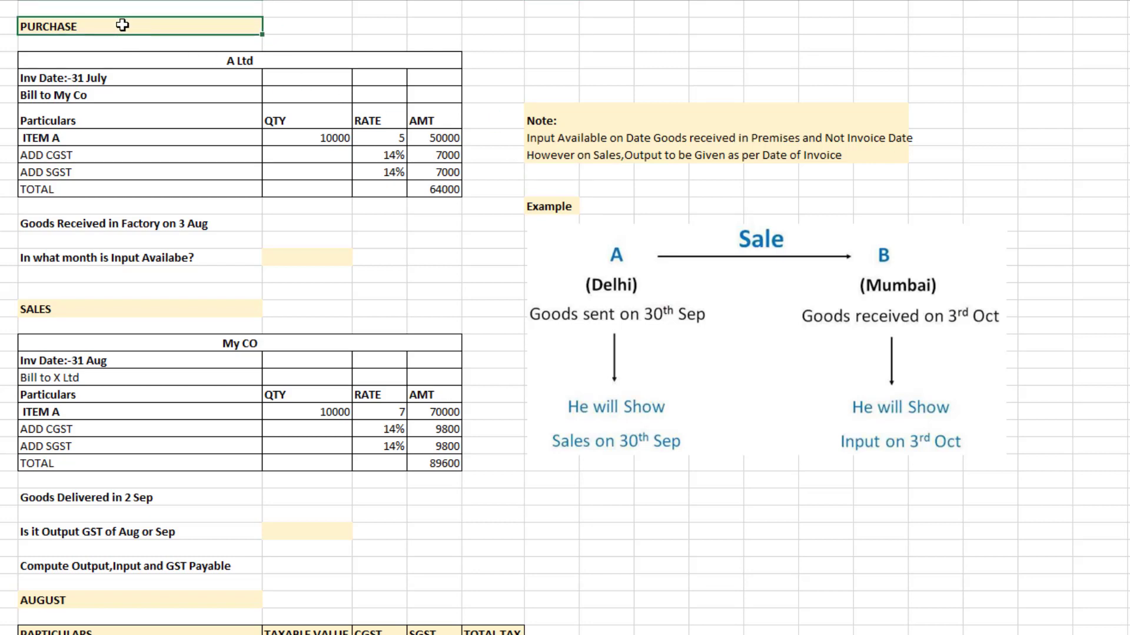
{"action": "left_click", "coordinate": [229, 60]}
{"action": "left_click", "coordinate": [152, 79]}
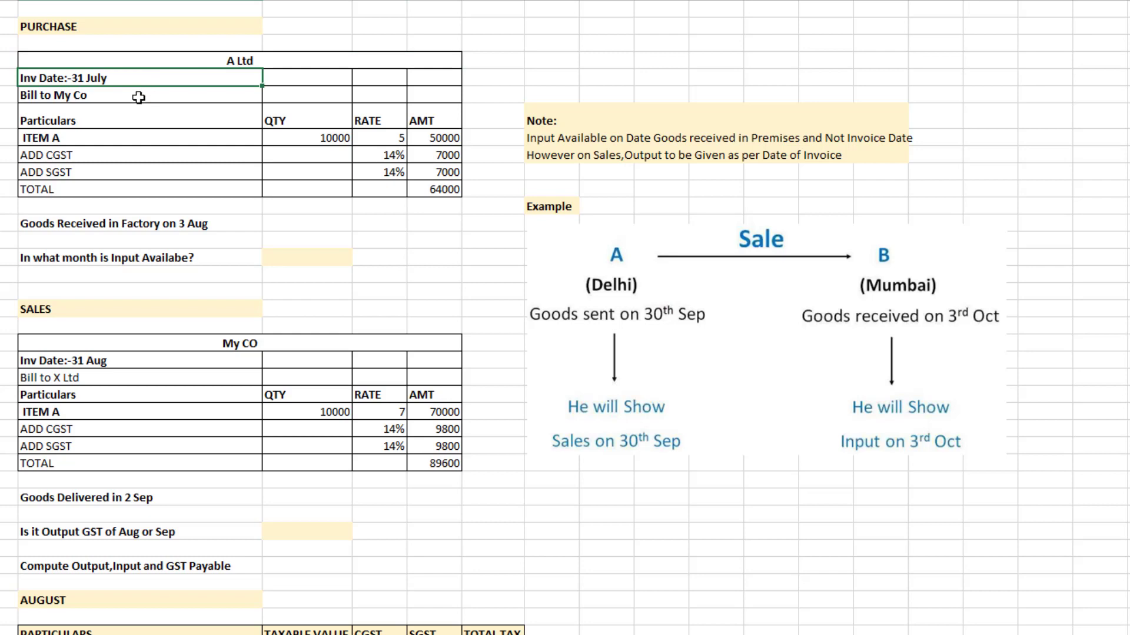
{"action": "left_click", "coordinate": [138, 97]}
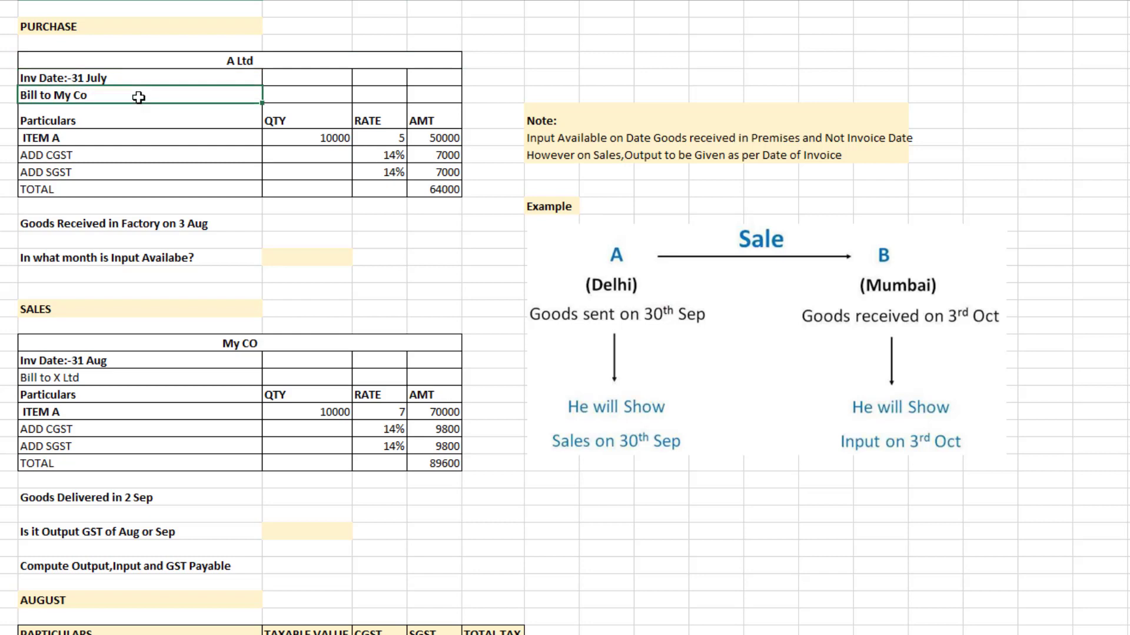
{"action": "left_click", "coordinate": [142, 137]}
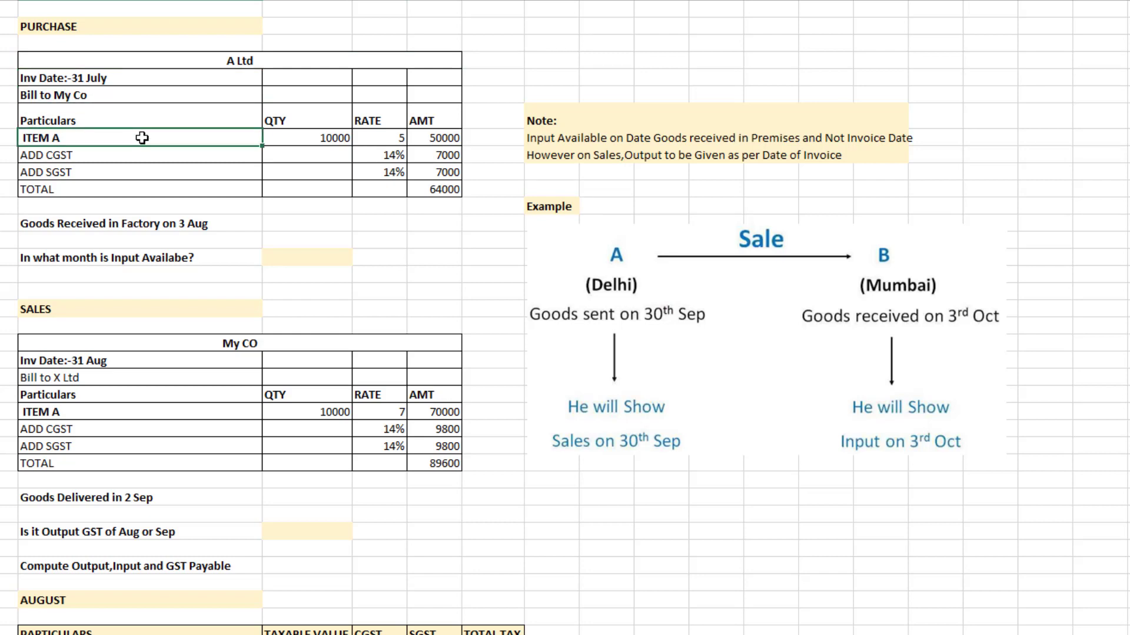
{"action": "left_click", "coordinate": [303, 136]}
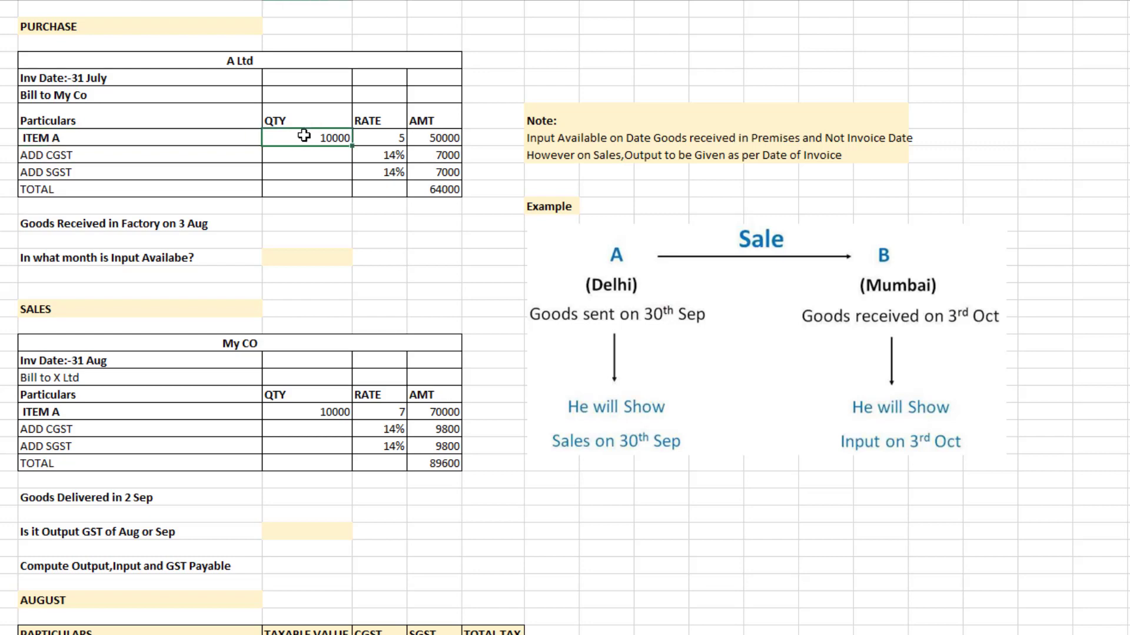
{"action": "left_click", "coordinate": [370, 138]}
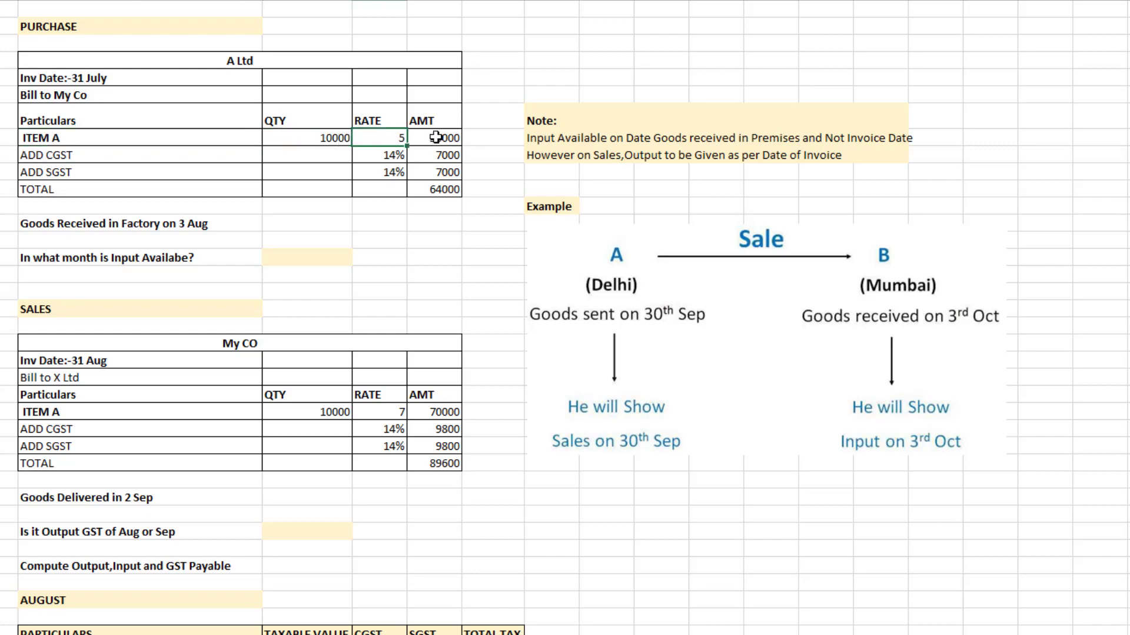
{"action": "left_click", "coordinate": [436, 137]}
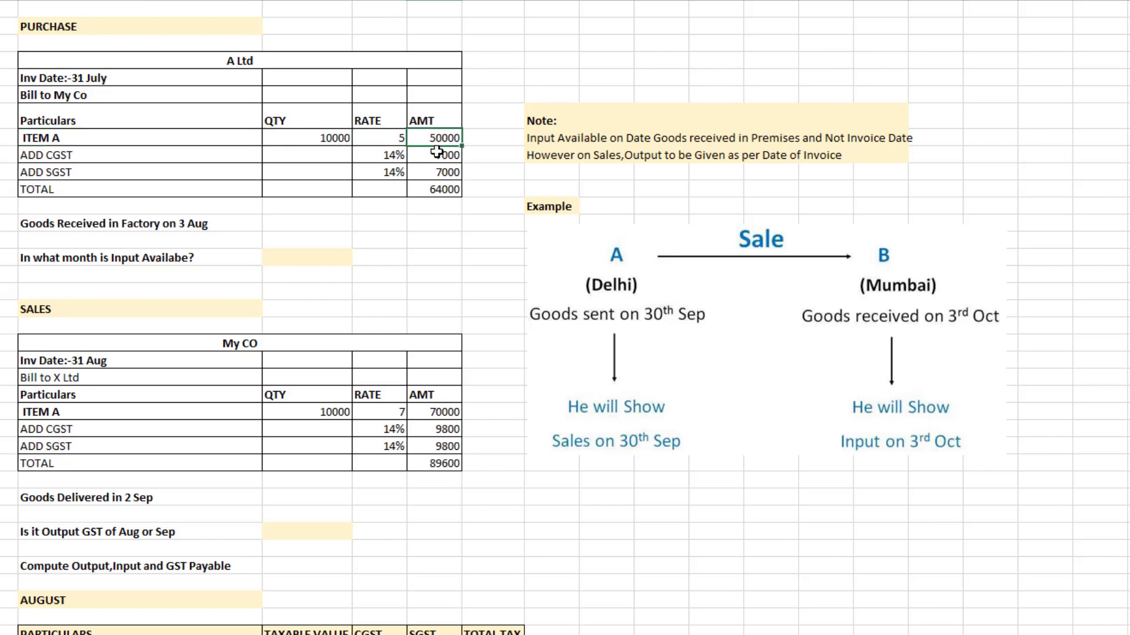
{"action": "left_click", "coordinate": [436, 155]}
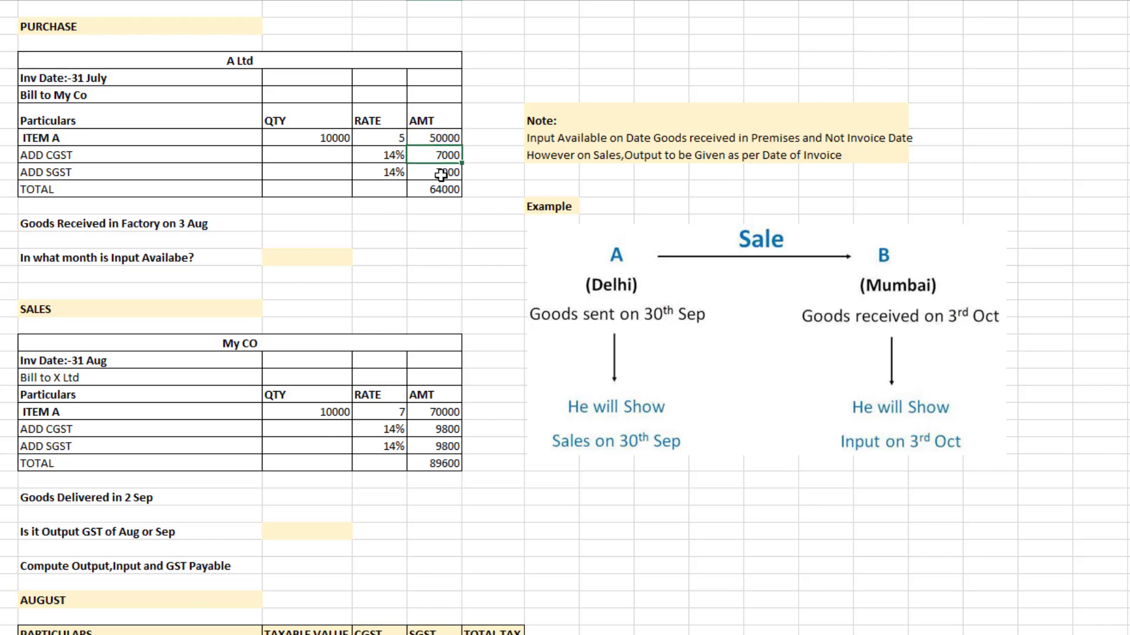
{"action": "left_click", "coordinate": [440, 173]}
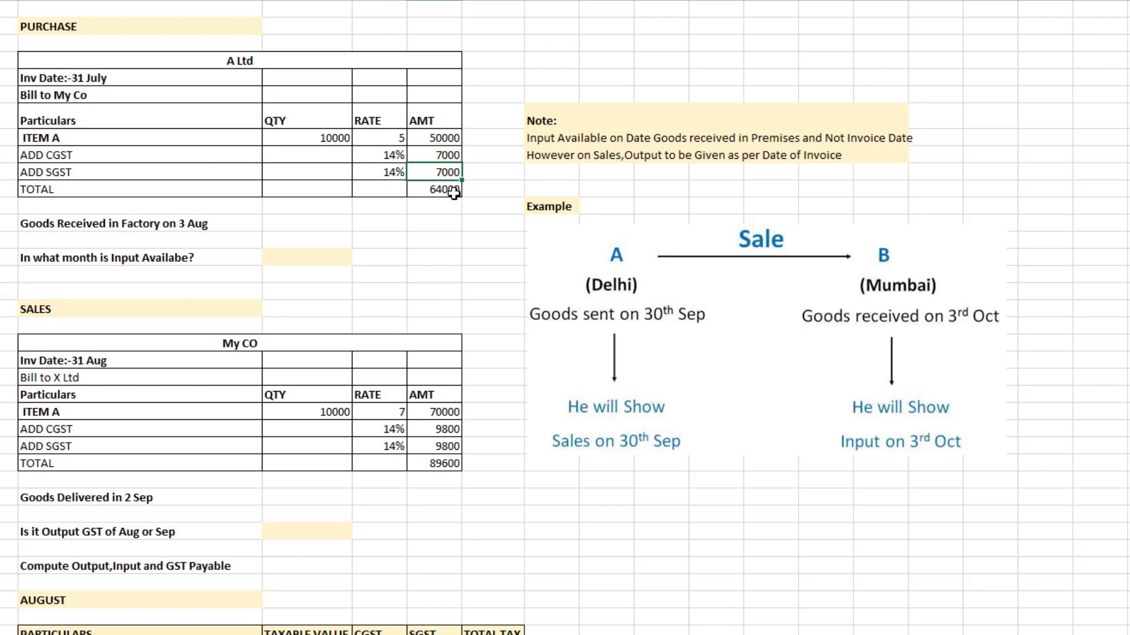
{"action": "left_click", "coordinate": [454, 194]}
Step: Compare the goods receipt date with the purchase invoice date and enter 3 Aug as the answer for when input is available
{"action": "left_click", "coordinate": [204, 221]}
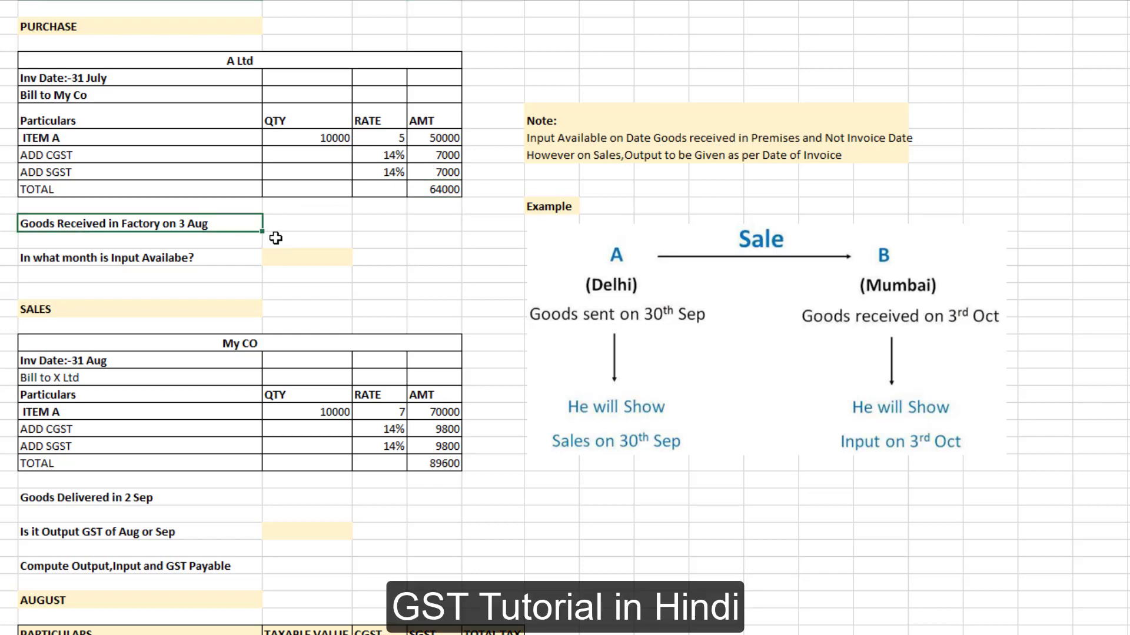
{"action": "left_click", "coordinate": [155, 77]}
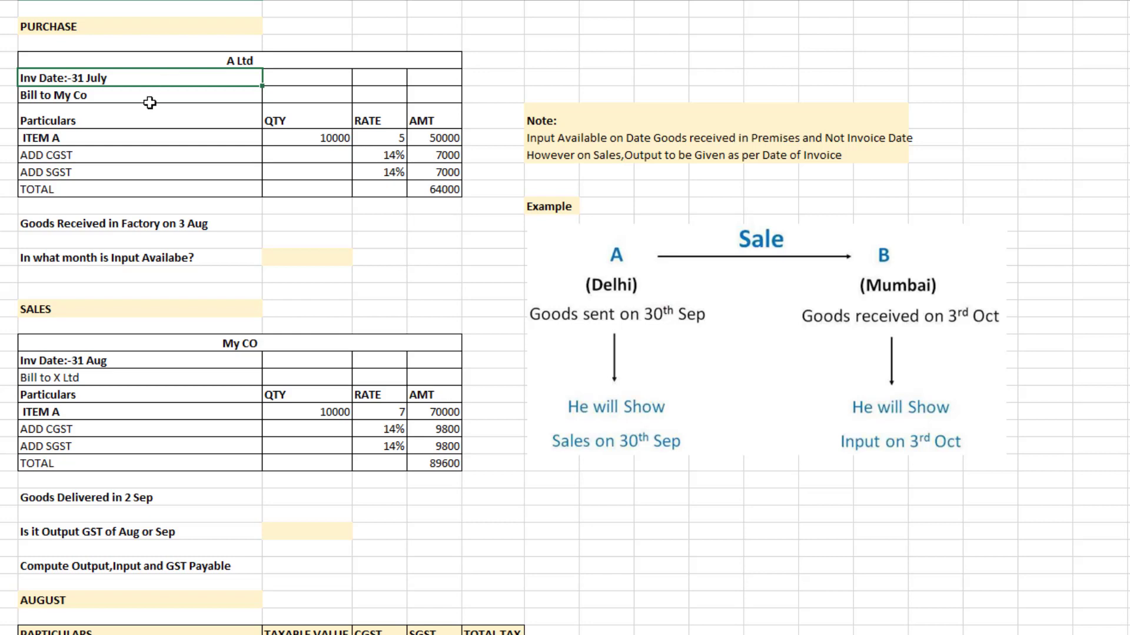
{"action": "left_click", "coordinate": [301, 261]}
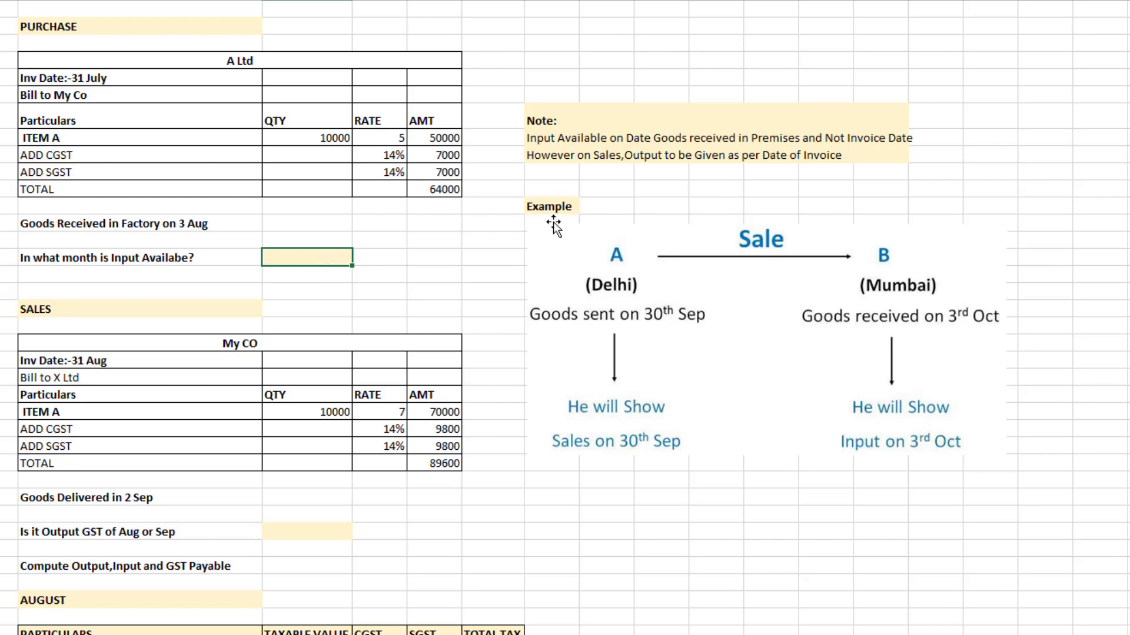
{"action": "type", "text": "3 Aug"}
{"action": "key", "text": "Return"}
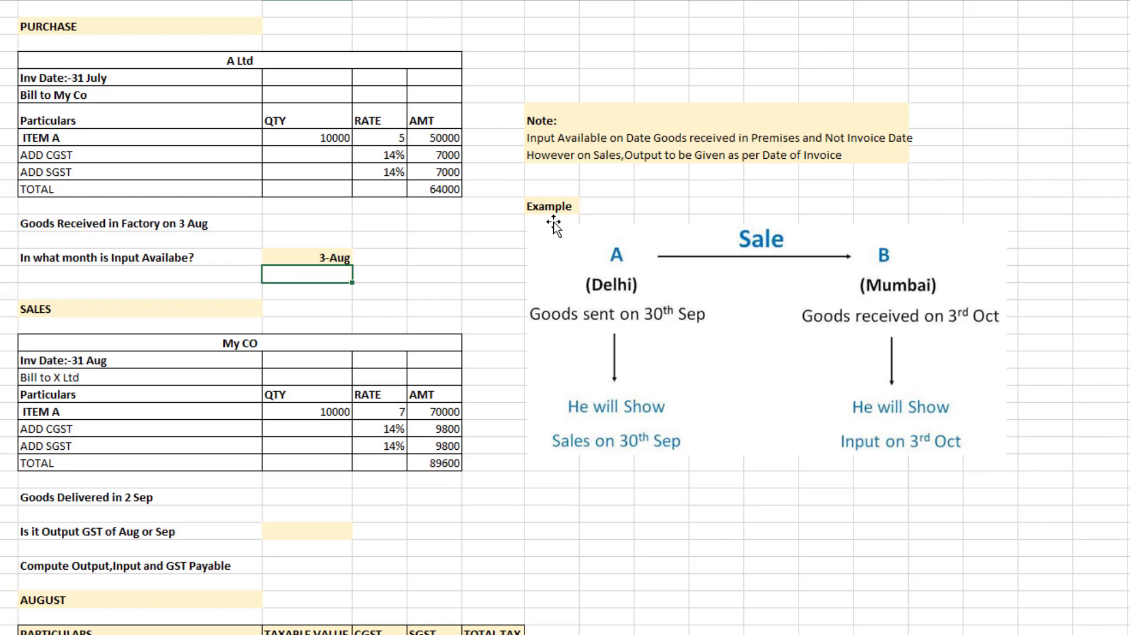
Step: Examine the My CO sales invoice, covering its billed party, item quantity, rate, amount, CGST and total
{"action": "left_click", "coordinate": [258, 302]}
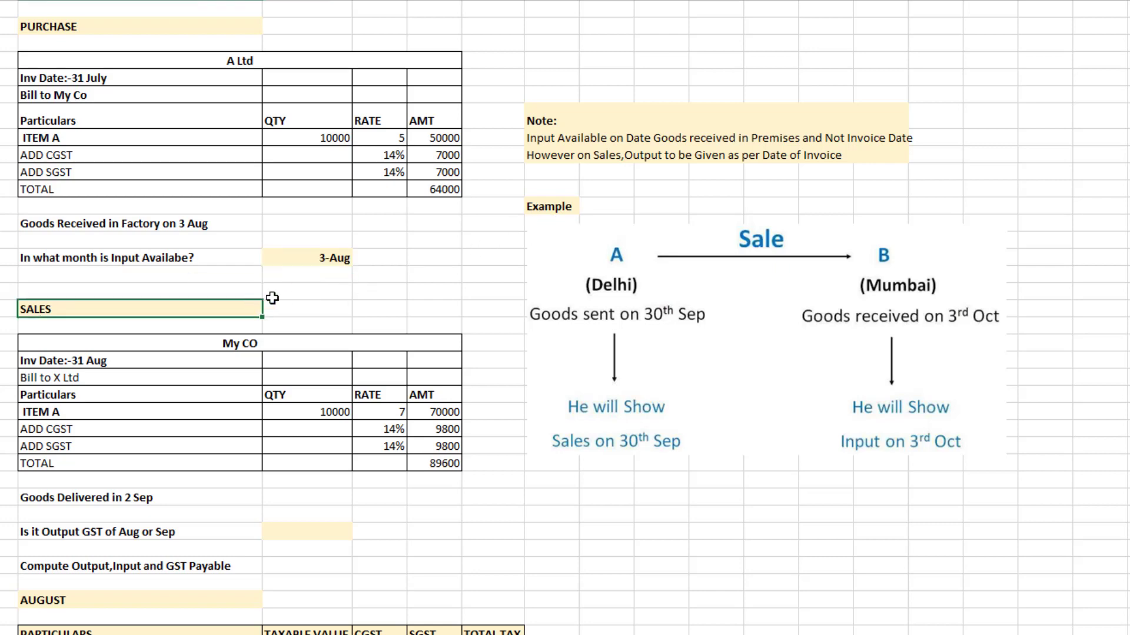
{"action": "left_click", "coordinate": [269, 343]}
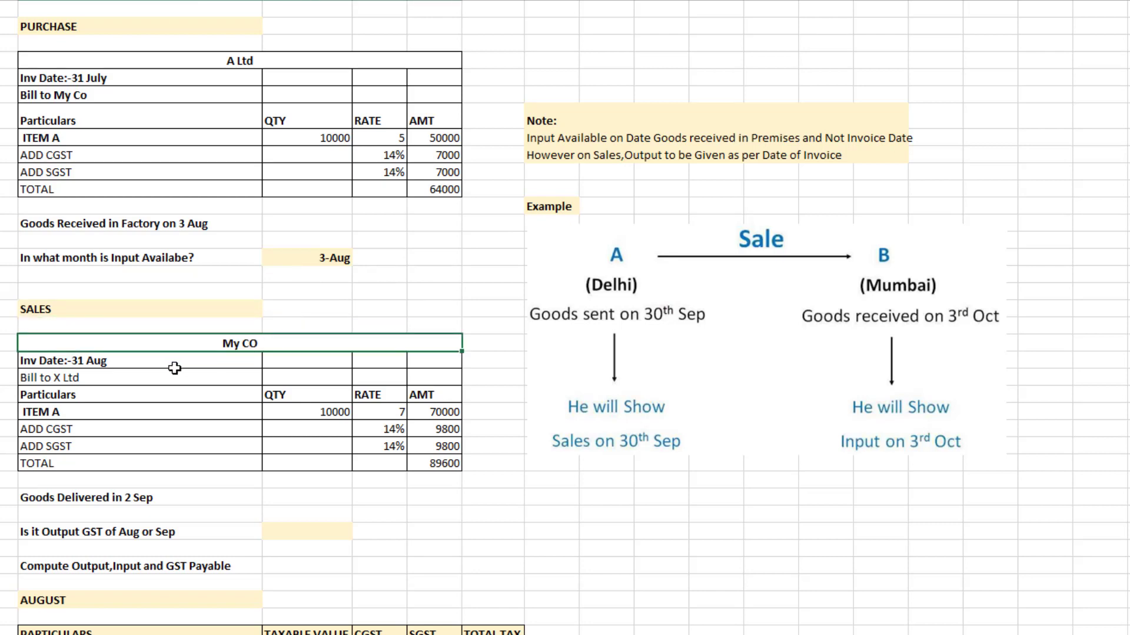
{"action": "left_click", "coordinate": [125, 378]}
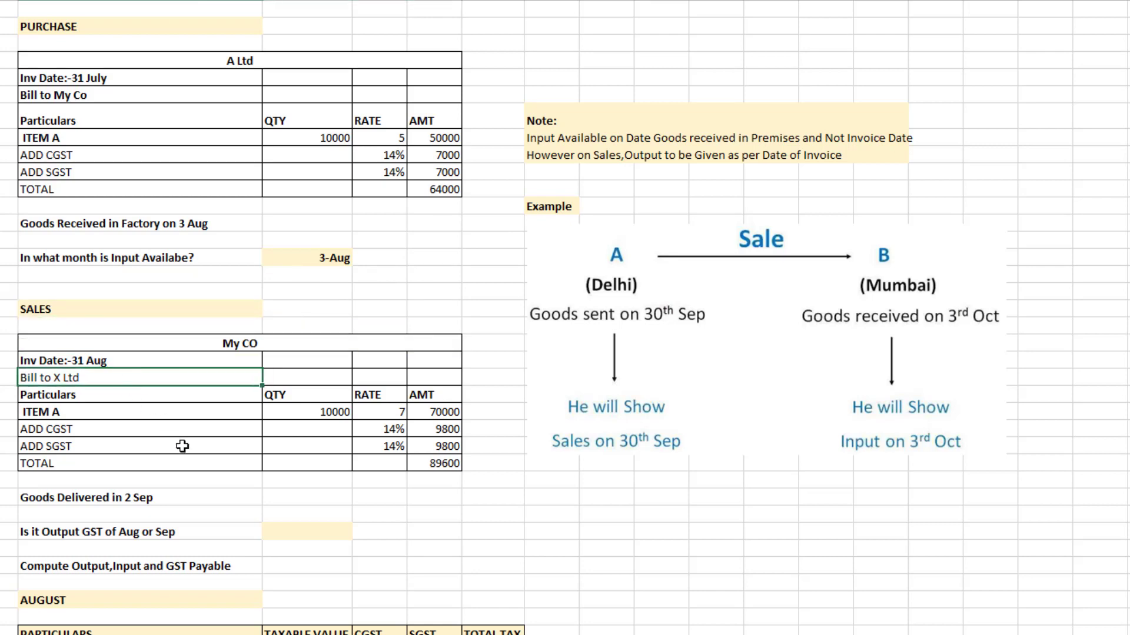
{"action": "left_click", "coordinate": [303, 415]}
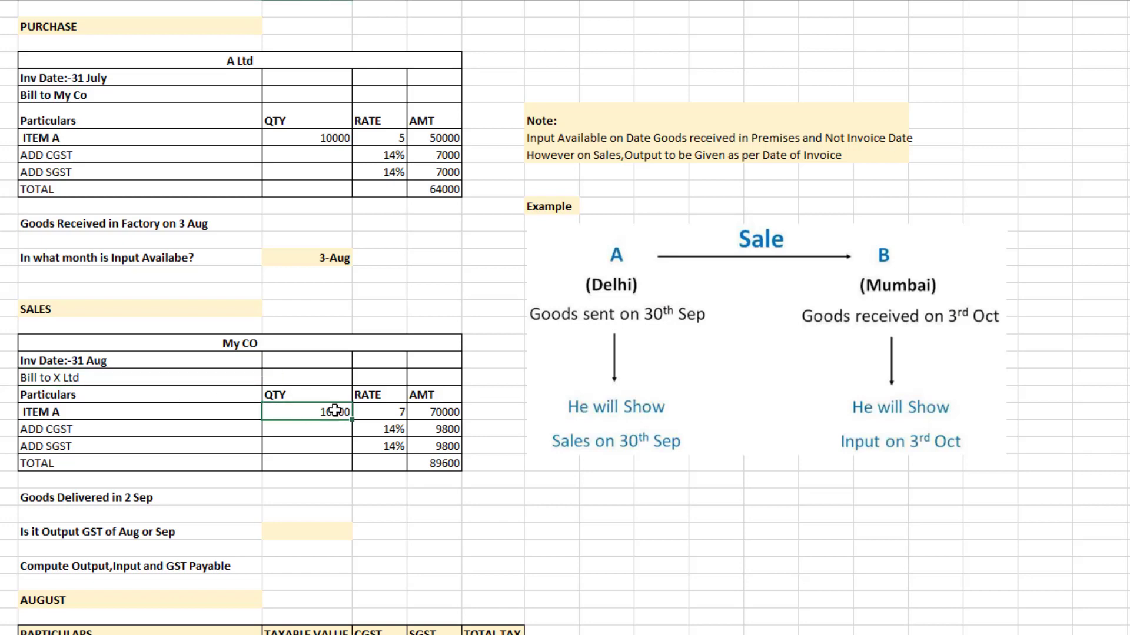
{"action": "left_click", "coordinate": [382, 410]}
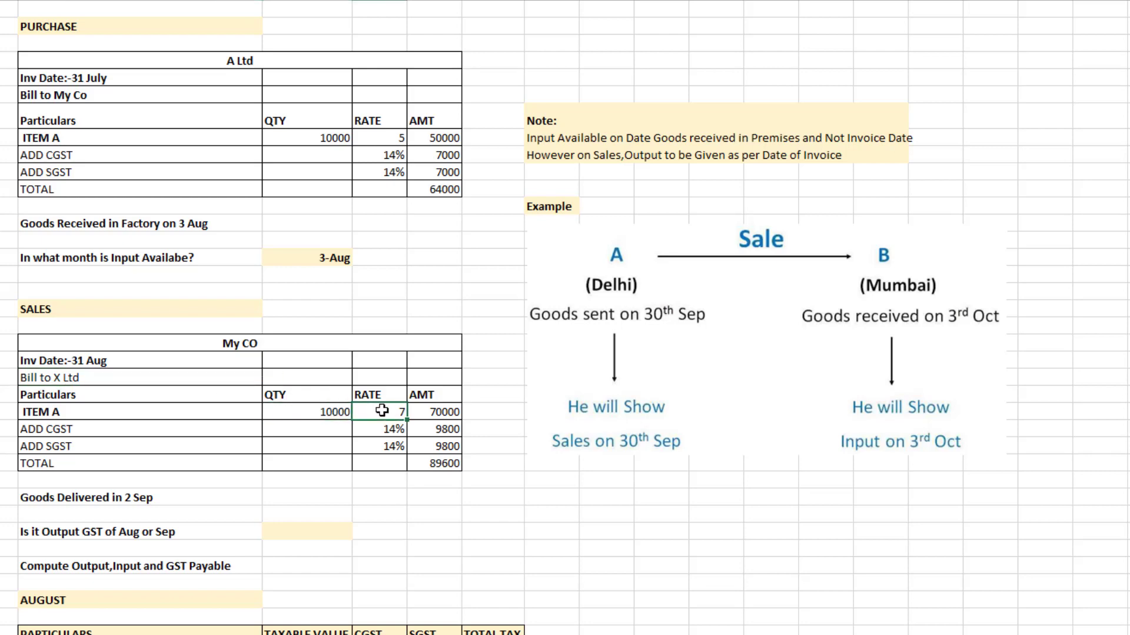
{"action": "left_click", "coordinate": [433, 412]}
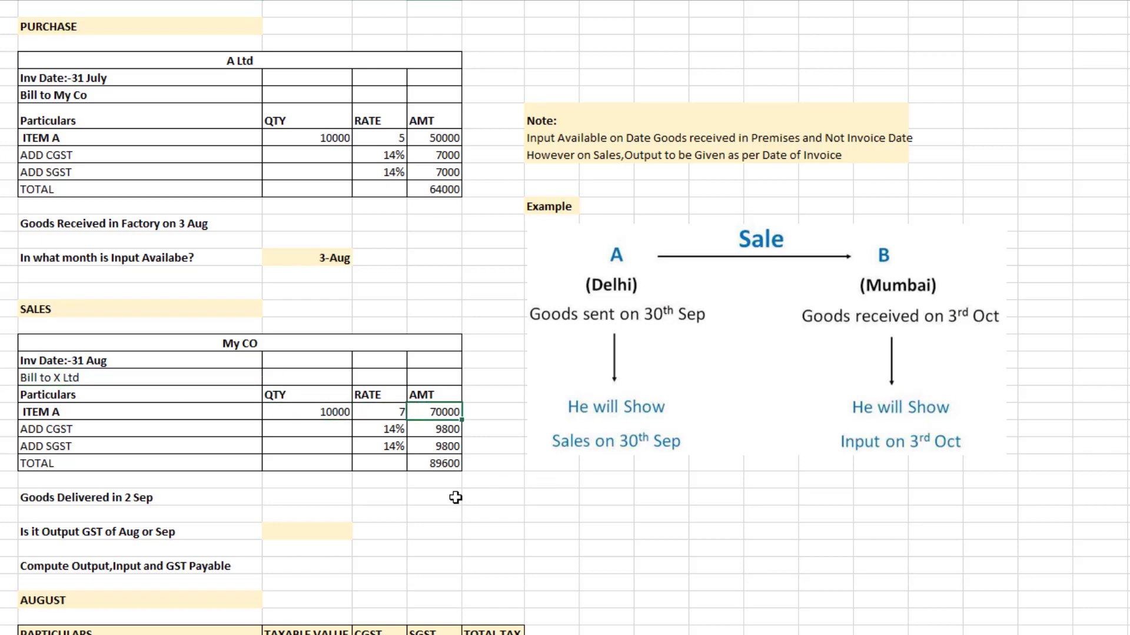
{"action": "left_click", "coordinate": [456, 434]}
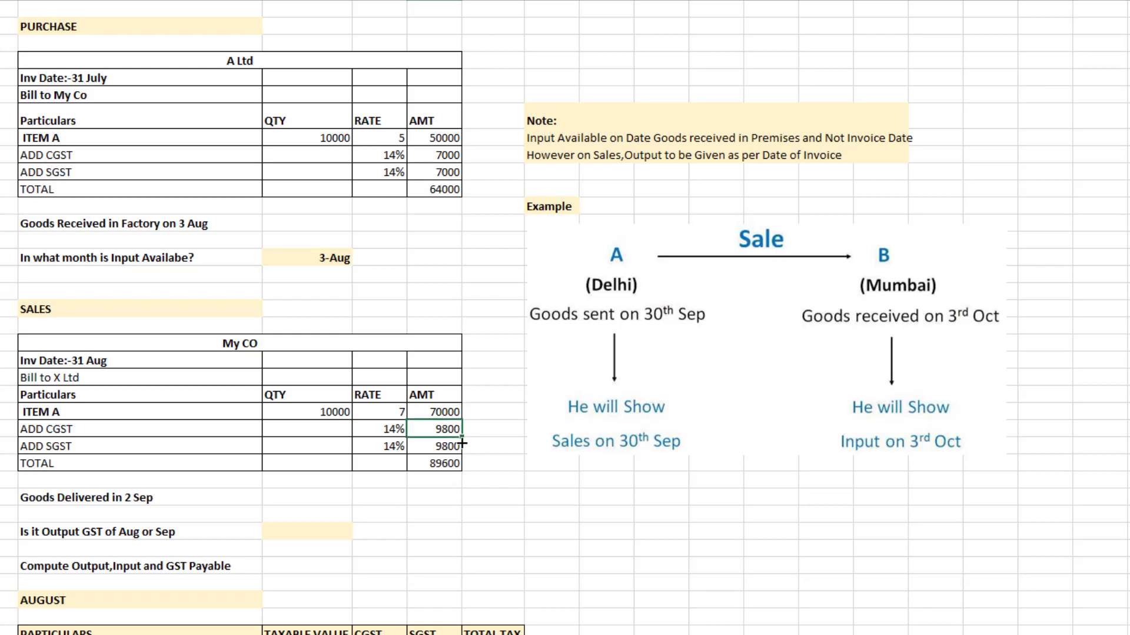
{"action": "left_click", "coordinate": [449, 463]}
Step: Check the sales invoice date and enter August as the answer to the output GST month question
{"action": "left_click", "coordinate": [307, 531]}
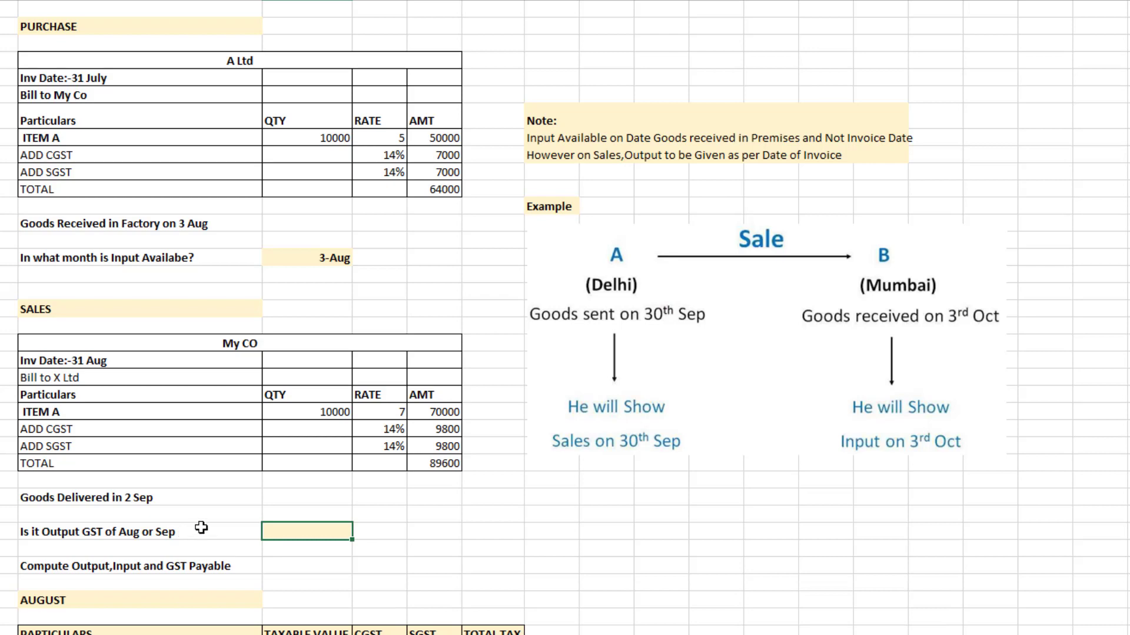
{"action": "left_click", "coordinate": [121, 358]}
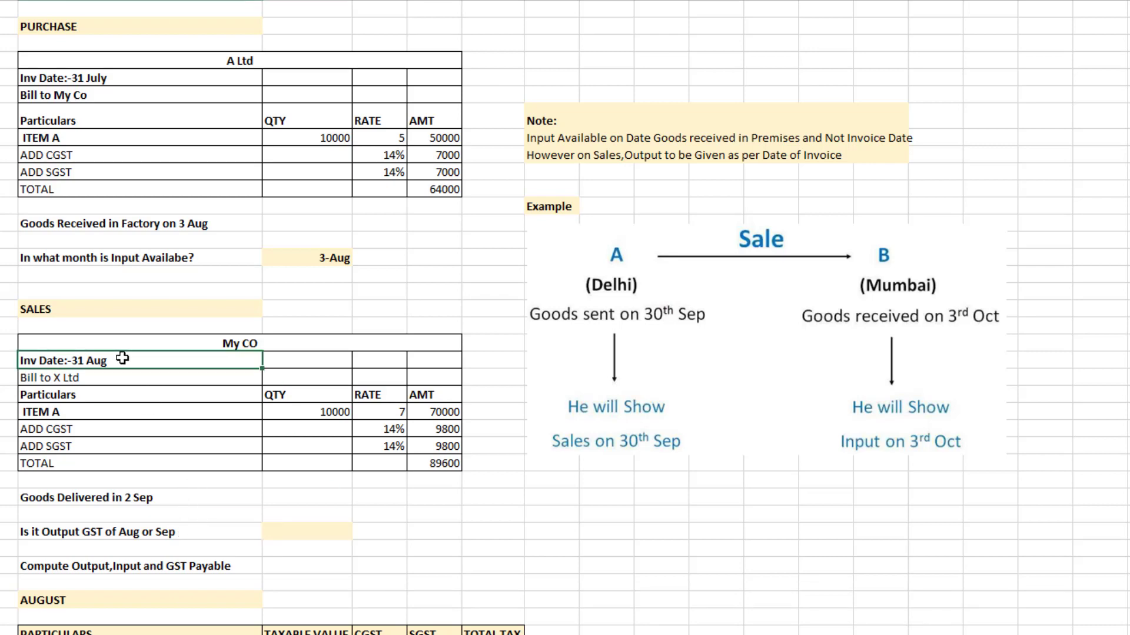
{"action": "left_click", "coordinate": [324, 531]}
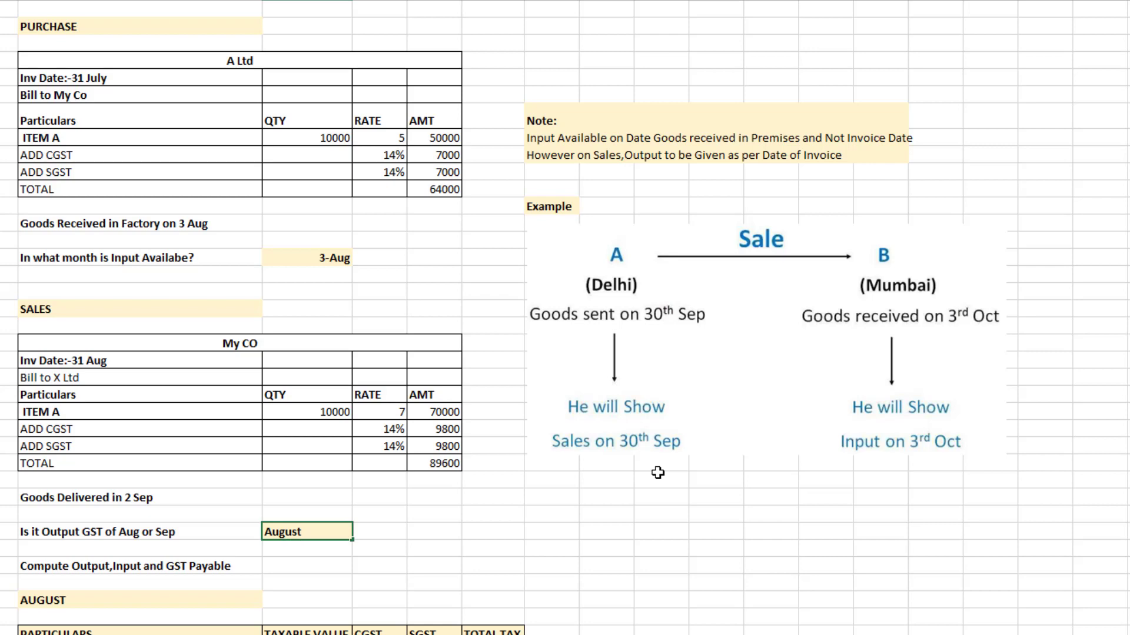
{"action": "key", "text": "Return"}
Step: Enter 70000 as the taxable value for tax on outward supplies in the August GST table
{"action": "scroll", "coordinate": [658, 472], "scroll_direction": "down", "scroll_amount": 4}
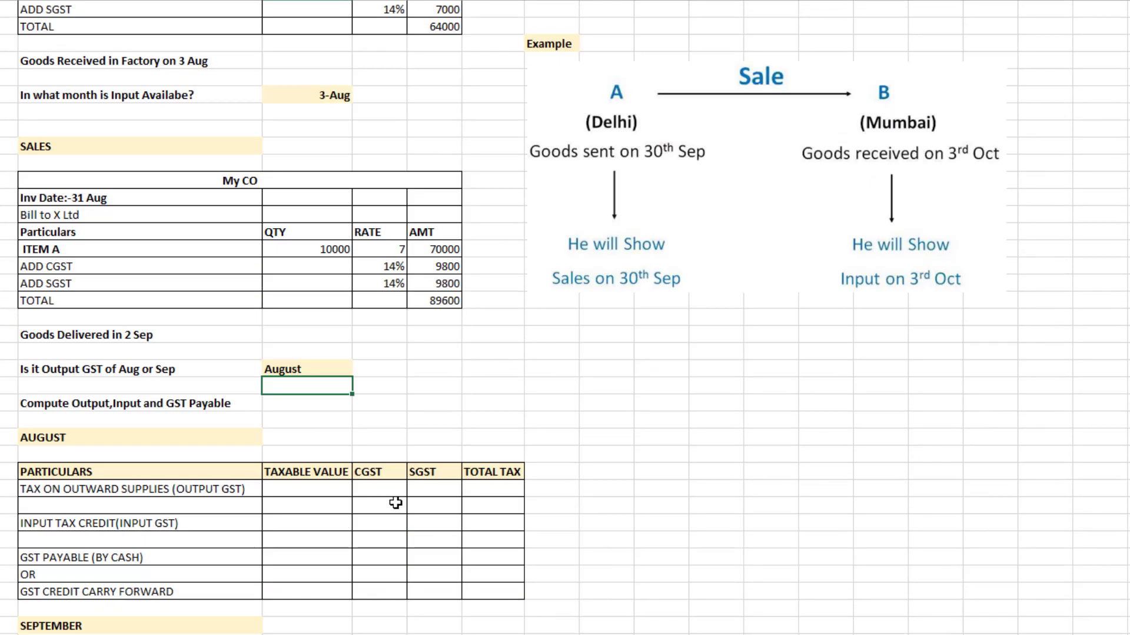
{"action": "scroll", "coordinate": [413, 489], "scroll_direction": "down", "scroll_amount": 1}
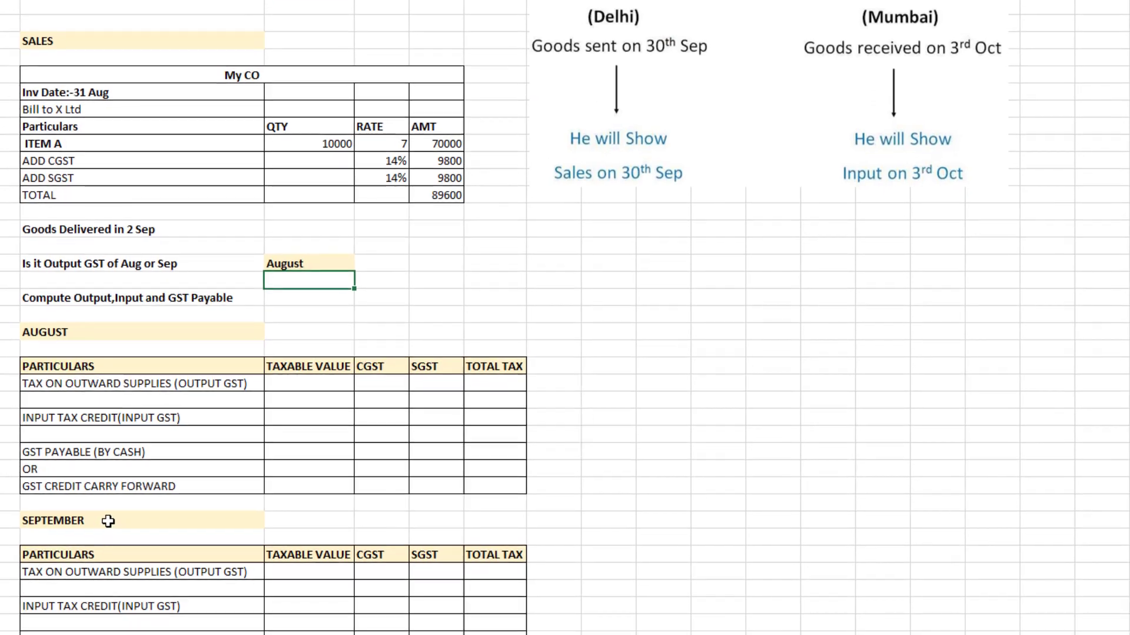
{"action": "left_click", "coordinate": [107, 521]}
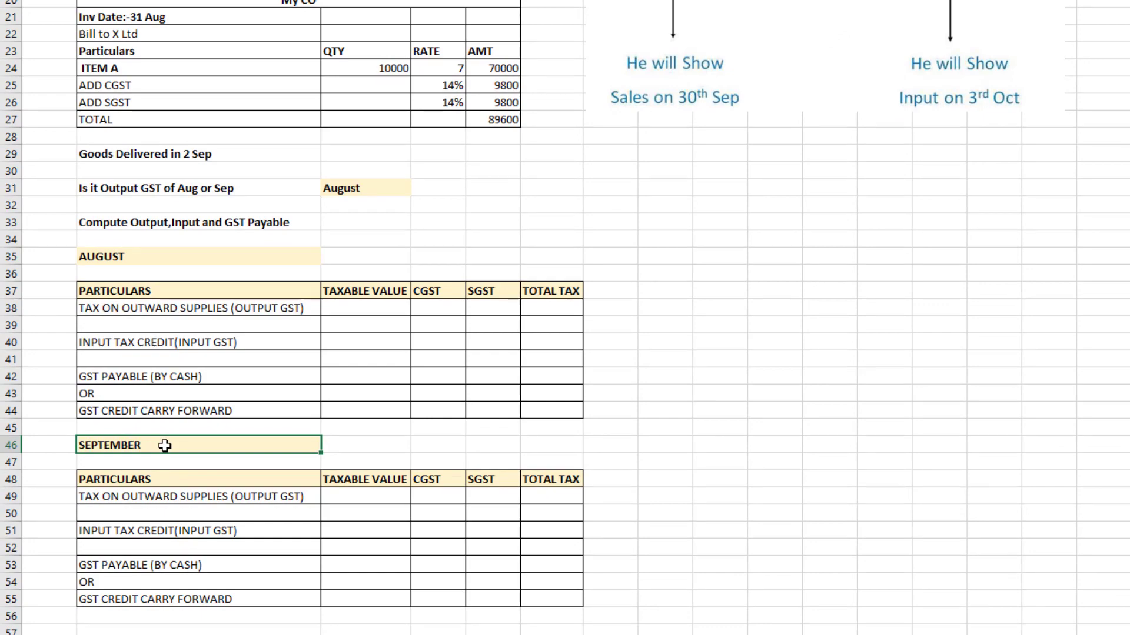
{"action": "scroll", "coordinate": [165, 445], "scroll_direction": "up", "scroll_amount": 5}
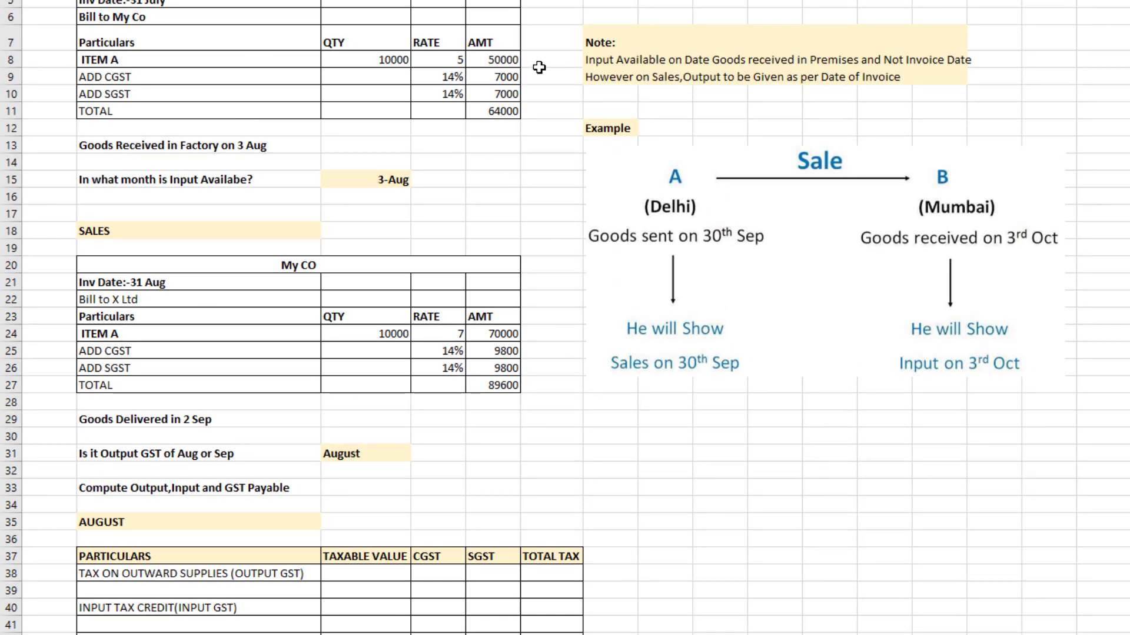
{"action": "scroll", "coordinate": [538, 76], "scroll_direction": "down", "scroll_amount": 5}
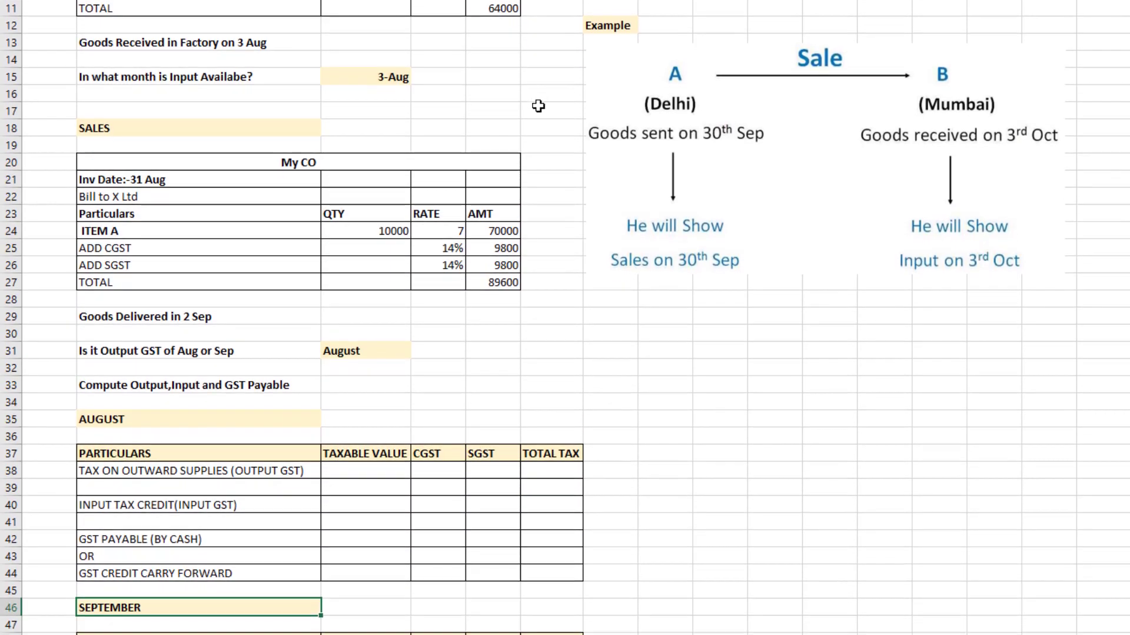
{"action": "scroll", "coordinate": [533, 135], "scroll_direction": "down", "scroll_amount": 3}
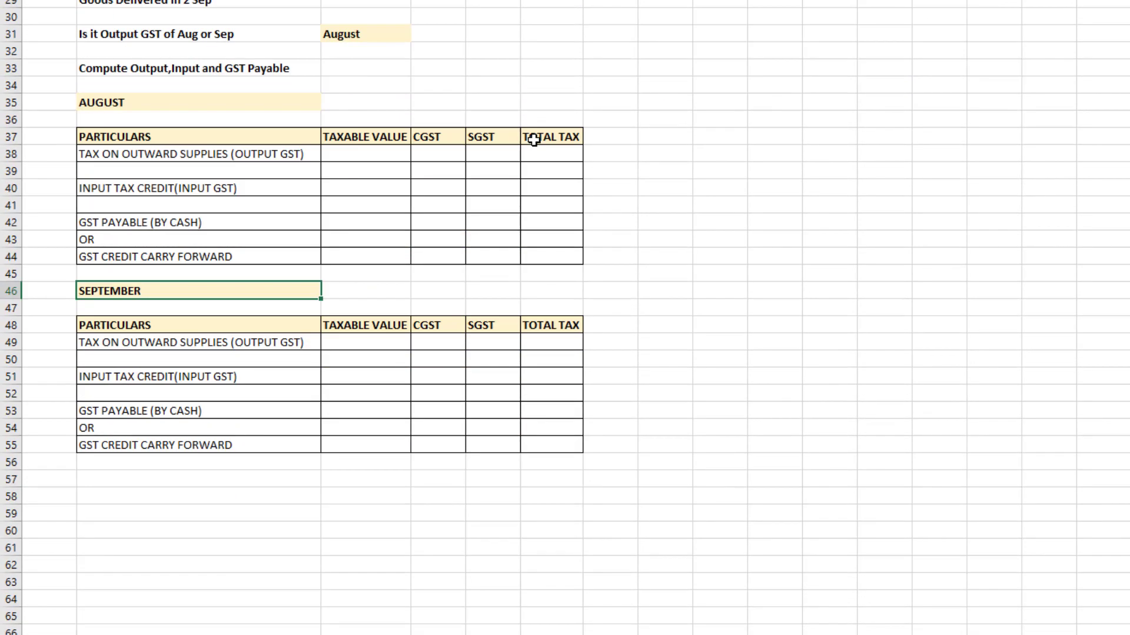
{"action": "left_click", "coordinate": [386, 154]}
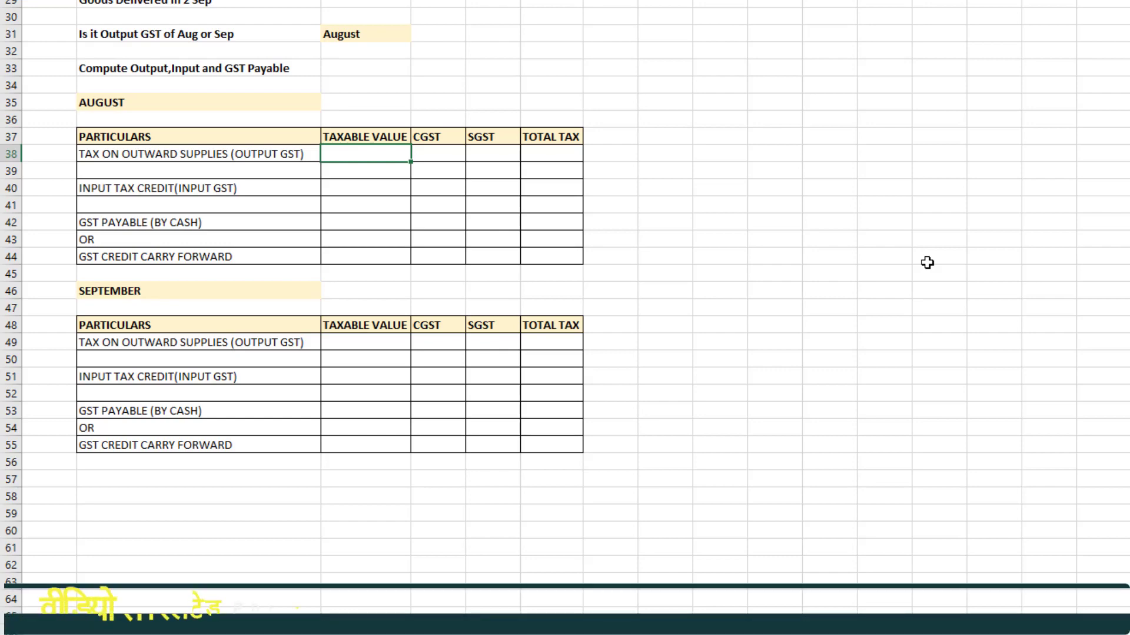
{"action": "type", "text": "70000"}
{"action": "key", "text": "Return"}
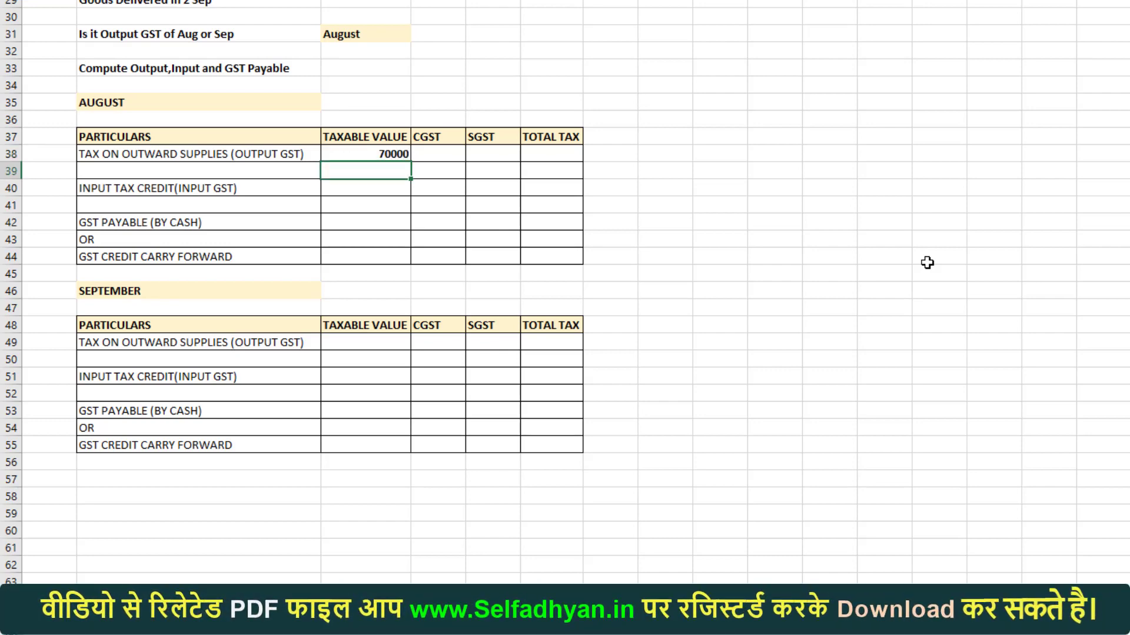
Step: Enter 50000 as the taxable value for input tax credit in the August GST table
{"action": "key", "text": "Return"}
{"action": "key", "text": "F2"}
{"action": "type", "text": "50000"}
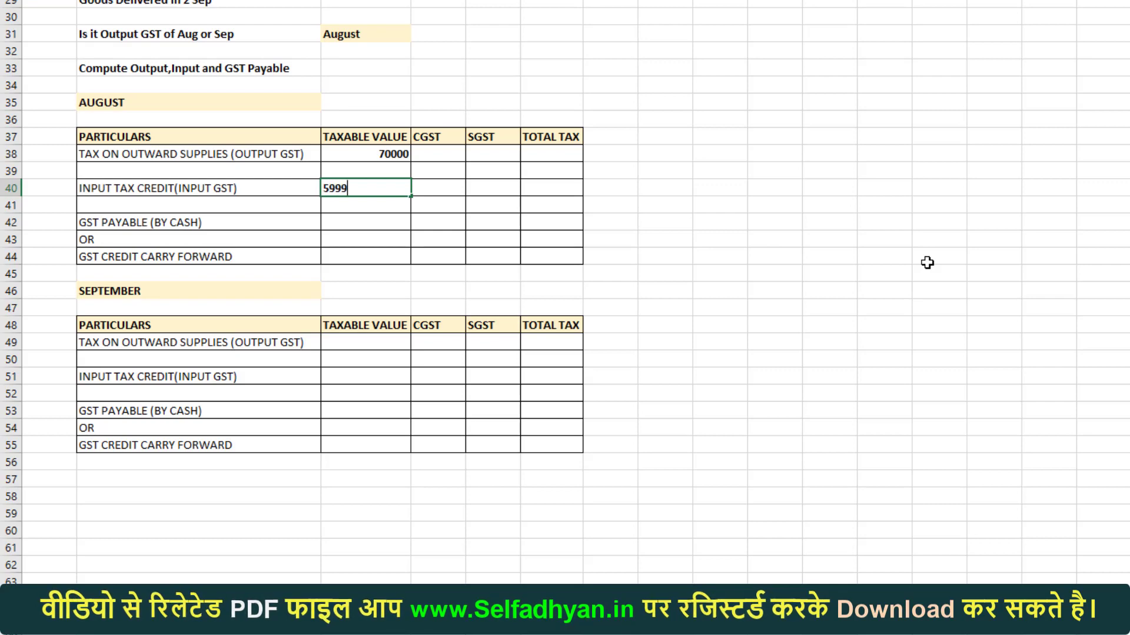
{"action": "key", "text": "BackSpace"}
{"action": "key", "text": "BackSpace"}
{"action": "key", "text": "BackSpace"}
{"action": "key", "text": "BackSpace"}
{"action": "type", "text": "0000"}
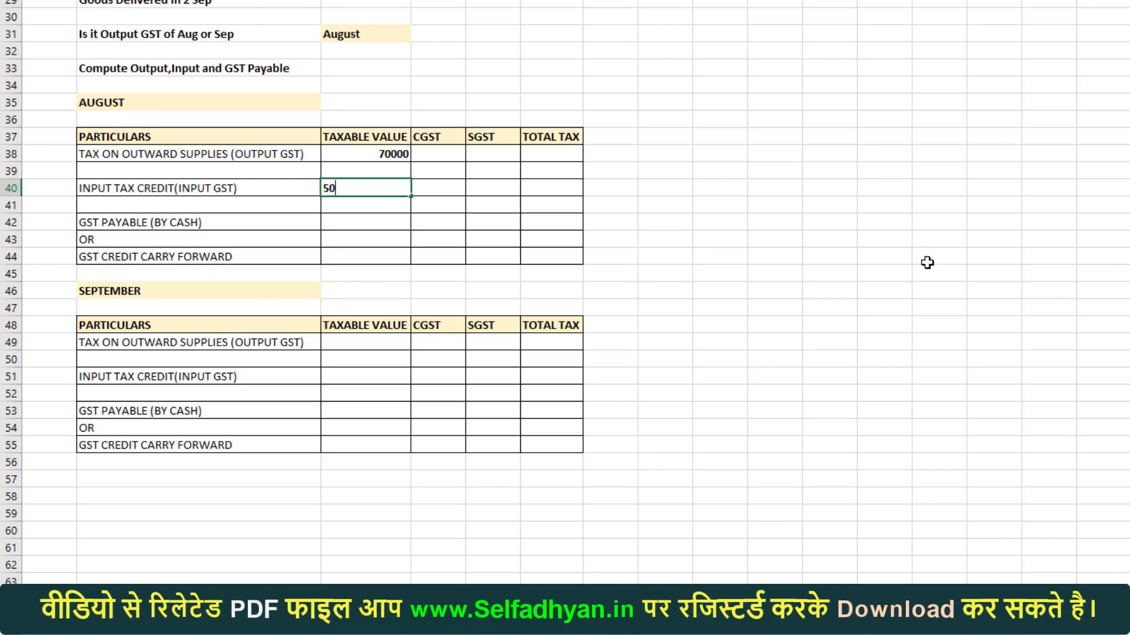
{"action": "key", "text": "Tab"}
Step: Calculate CGST on outward supplies in the August table as 14% of the taxable value in C38
{"action": "key", "text": "Up"}
{"action": "key", "text": "Up"}
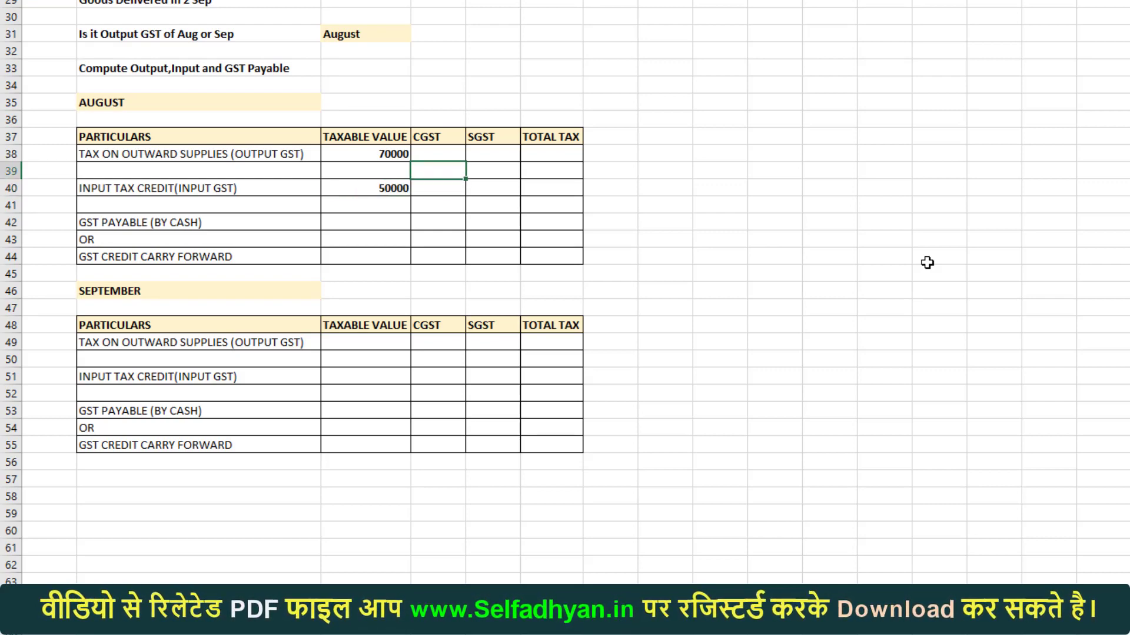
{"action": "type", "text": "="}
{"action": "key", "text": "Left"}
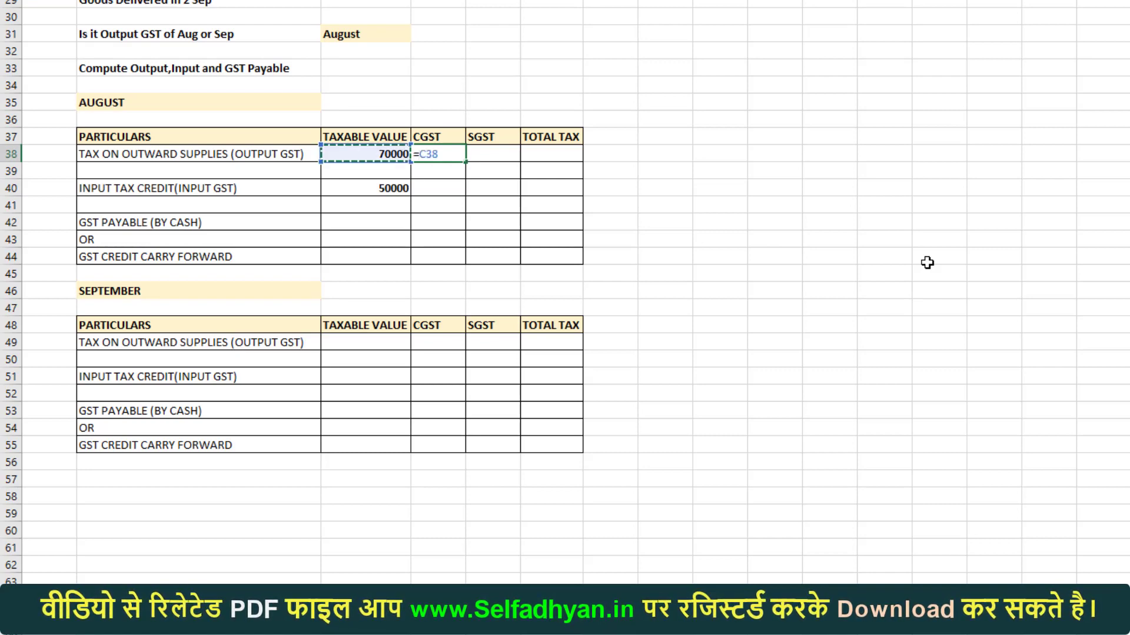
{"action": "type", "text": "*"}
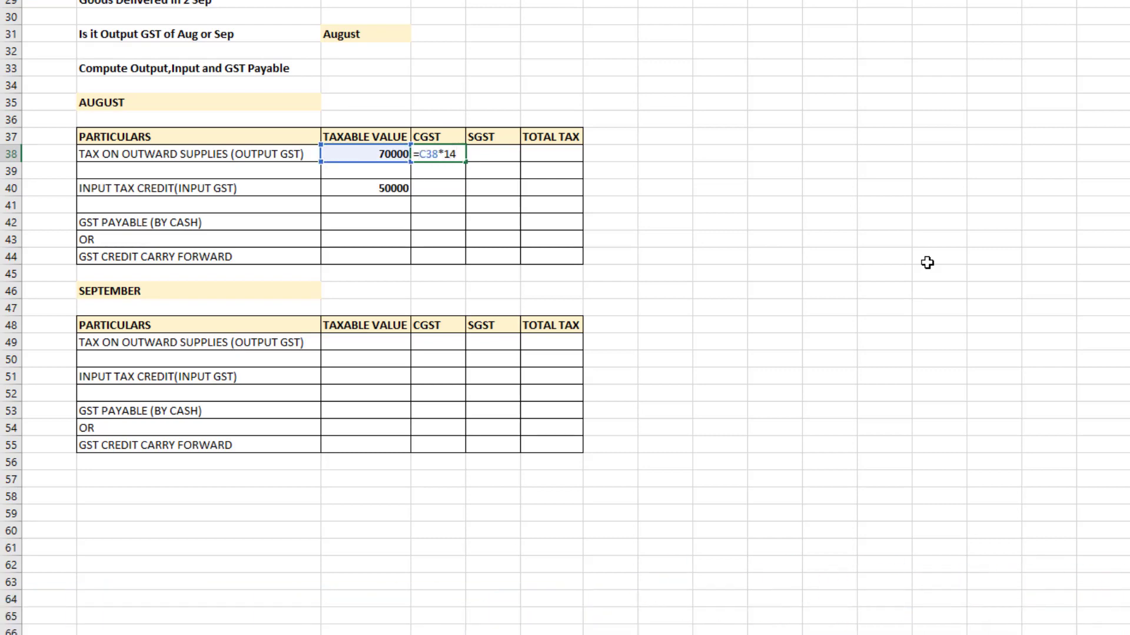
{"action": "key", "text": "Return"}
Step: Set the SGST on outward supplies in the August table equal to its CGST with a cell reference
{"action": "key", "text": "Up"}
{"action": "key", "text": "Right"}
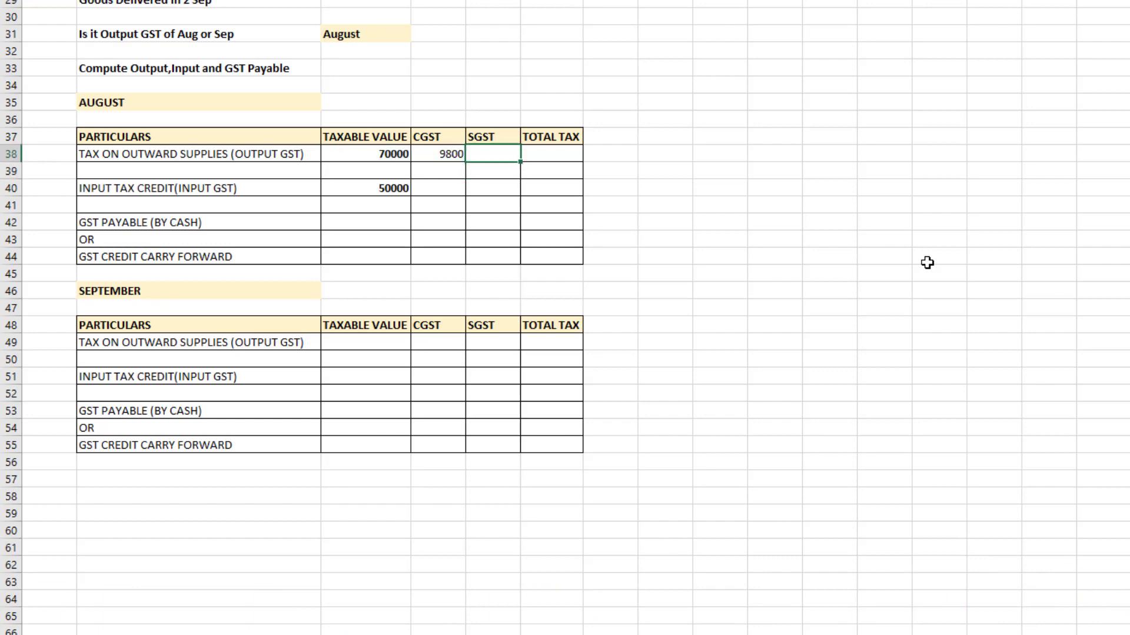
{"action": "type", "text": "="}
{"action": "key", "text": "Left"}
{"action": "key", "text": "Return"}
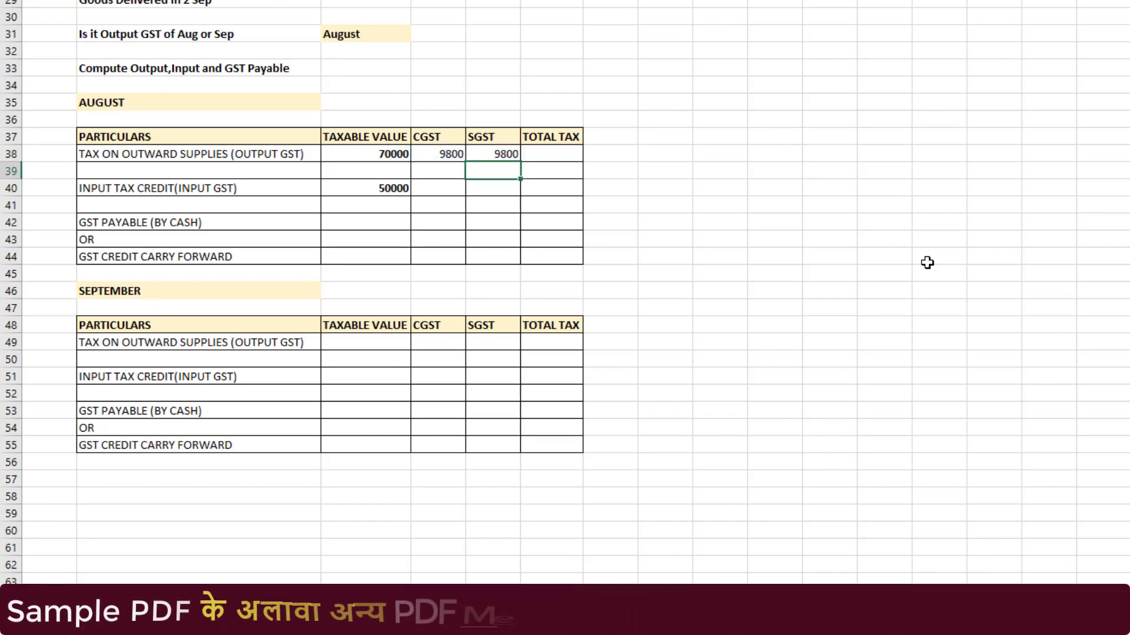
Step: Calculate CGST for input tax credit in the August table as 14% of the taxable value in C40
{"action": "key", "text": "Left"}
{"action": "key", "text": "Down"}
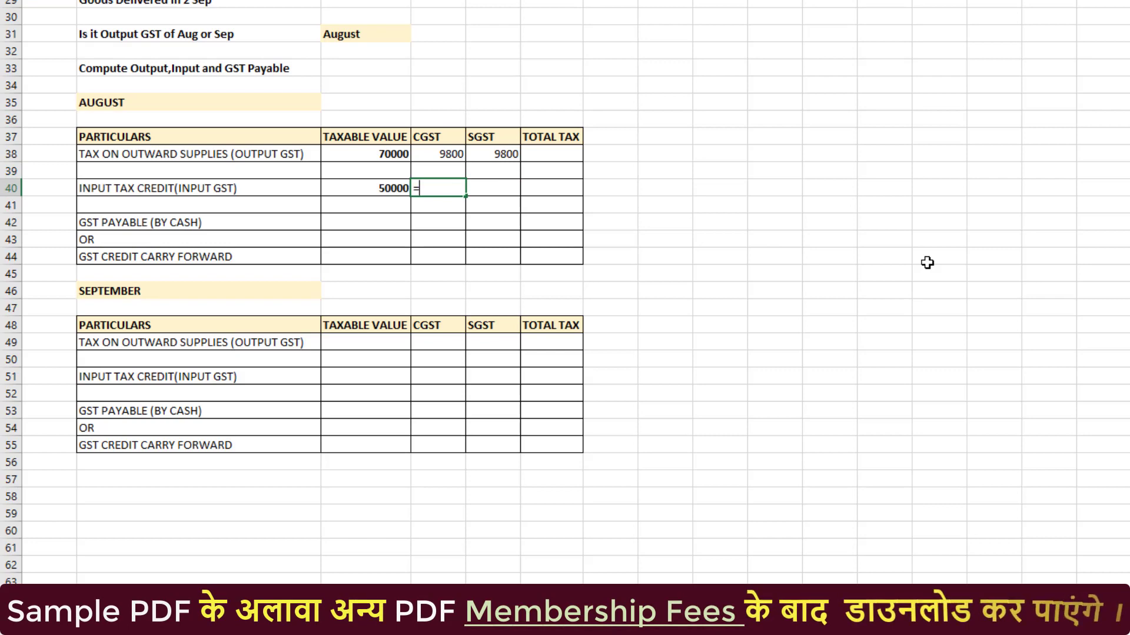
{"action": "type", "text": "="}
{"action": "key", "text": "Left"}
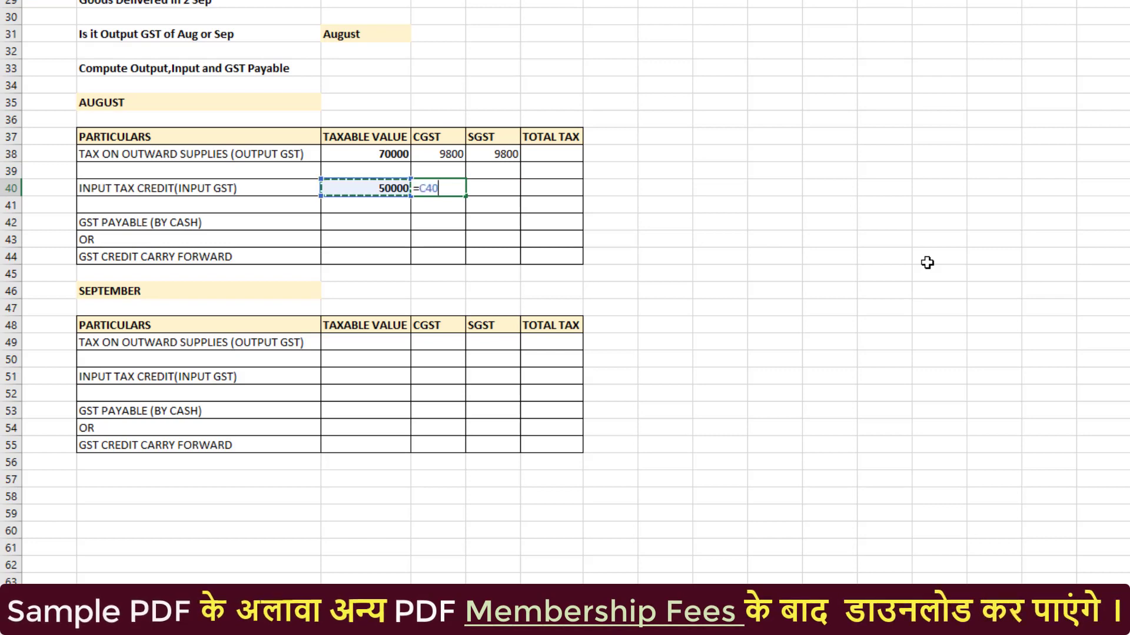
{"action": "type", "text": "*"}
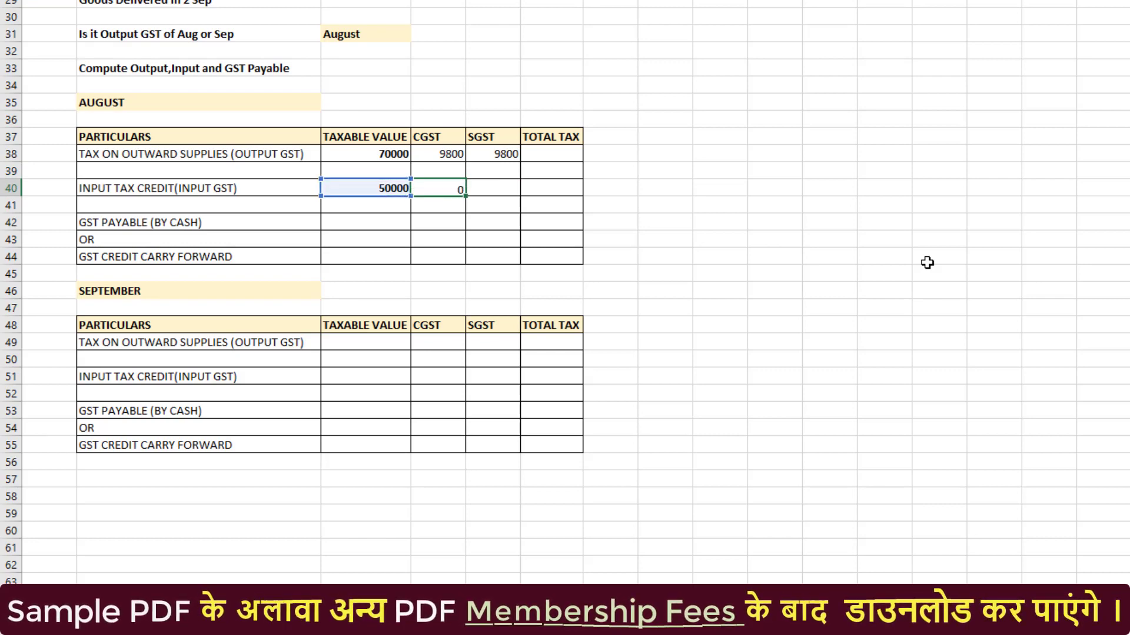
{"action": "key", "text": "Return"}
Step: Set the SGST for input tax credit in the August table equal to its CGST with a cell reference
{"action": "key", "text": "Right"}
{"action": "key", "text": "Up"}
{"action": "type", "text": "="}
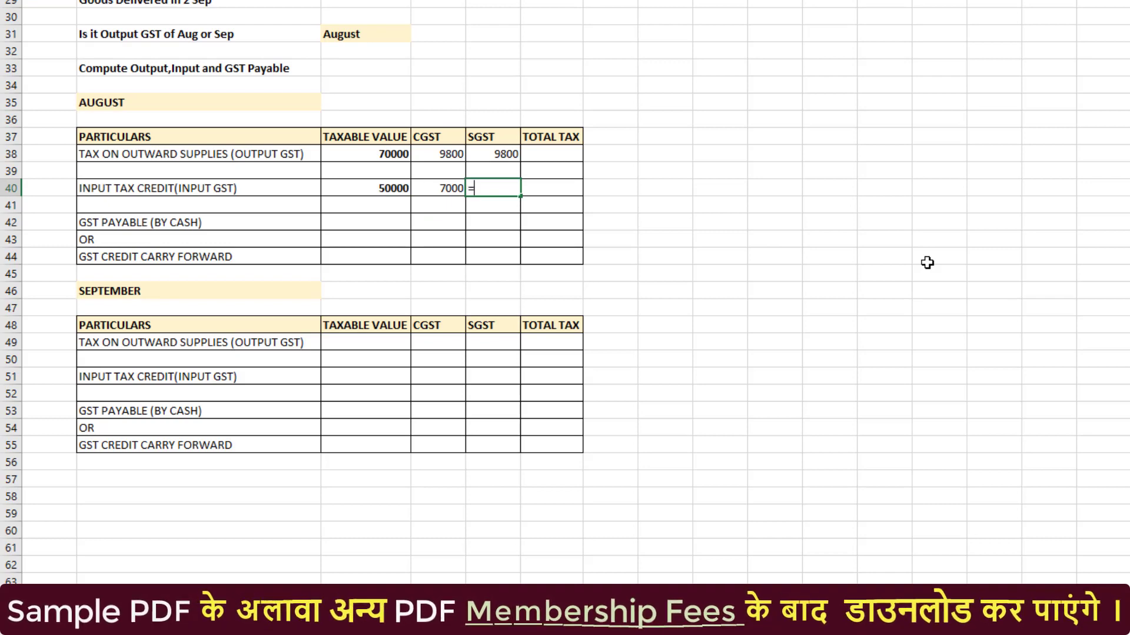
{"action": "key", "text": "Left"}
{"action": "key", "text": "Return"}
Step: Fill Total Tax for the August outward supplies and input tax credit rows with AutoSum over the values in each row
{"action": "key", "text": "Right"}
{"action": "key", "text": "Up"}
{"action": "key", "text": "Up"}
{"action": "key", "text": "Up"}
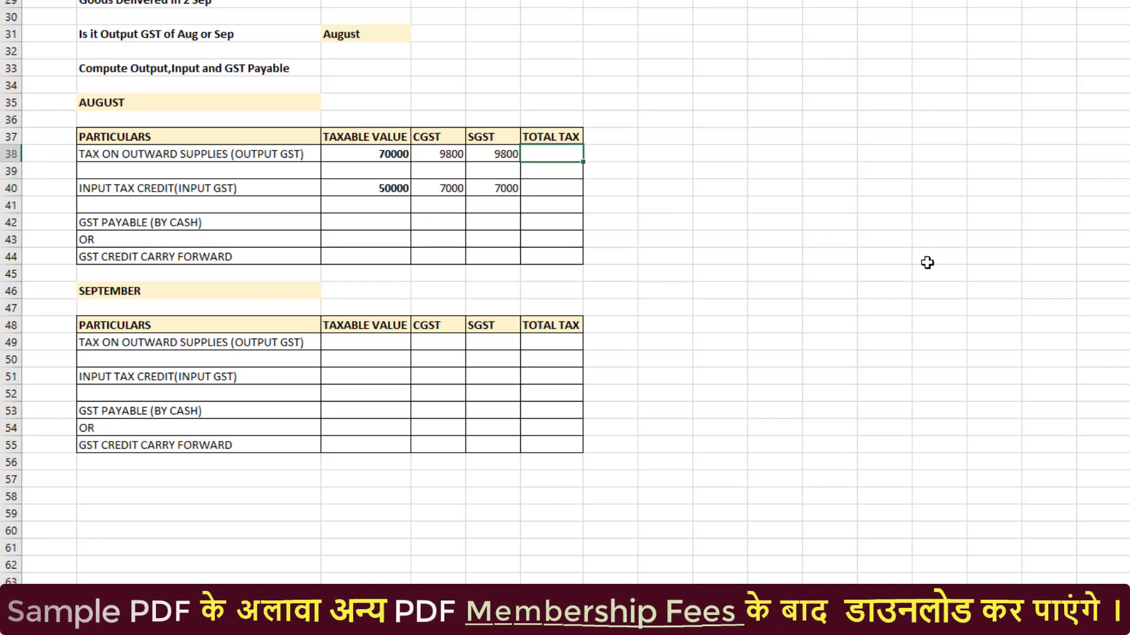
{"action": "key", "text": "alt+equal"}
{"action": "key", "text": "Return"}
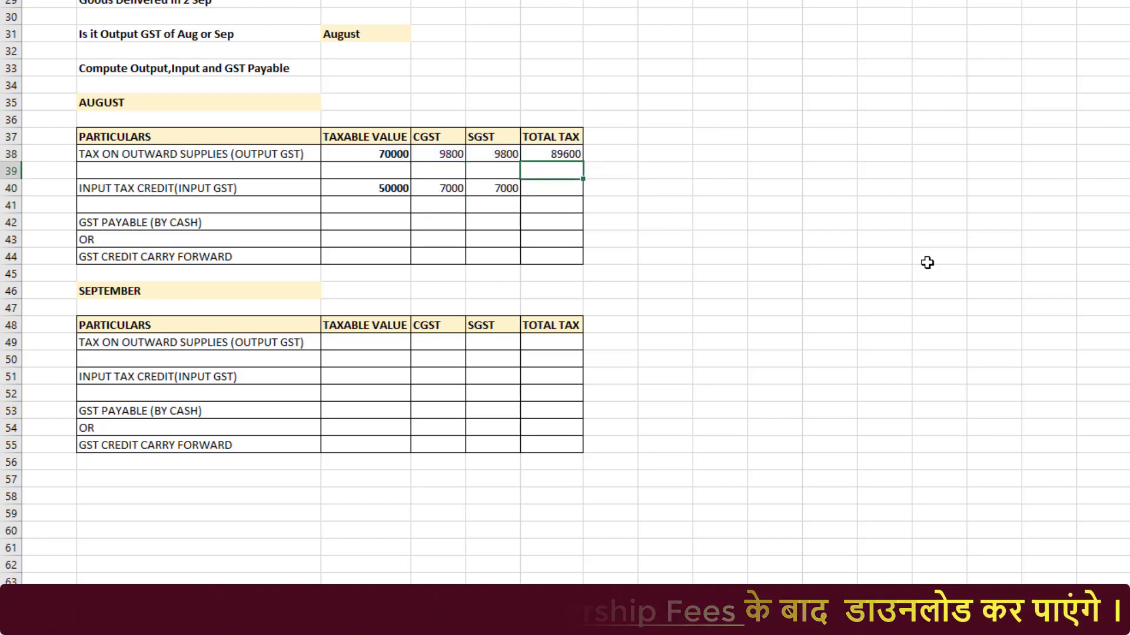
{"action": "key", "text": "Down"}
{"action": "key", "text": "alt+equal"}
{"action": "key", "text": "Return"}
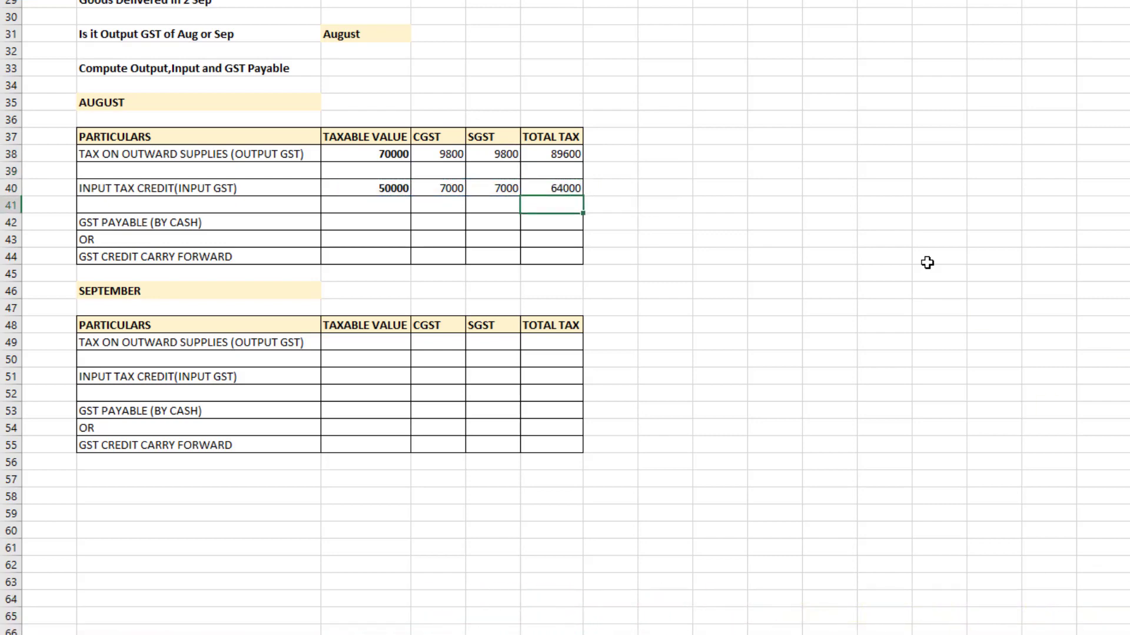
Step: Calculate the August CGST payable by cash as output CGST minus input CGST, using =D38-D40
{"action": "key", "text": "Left"}
{"action": "key", "text": "Left"}
{"action": "key", "text": "Down"}
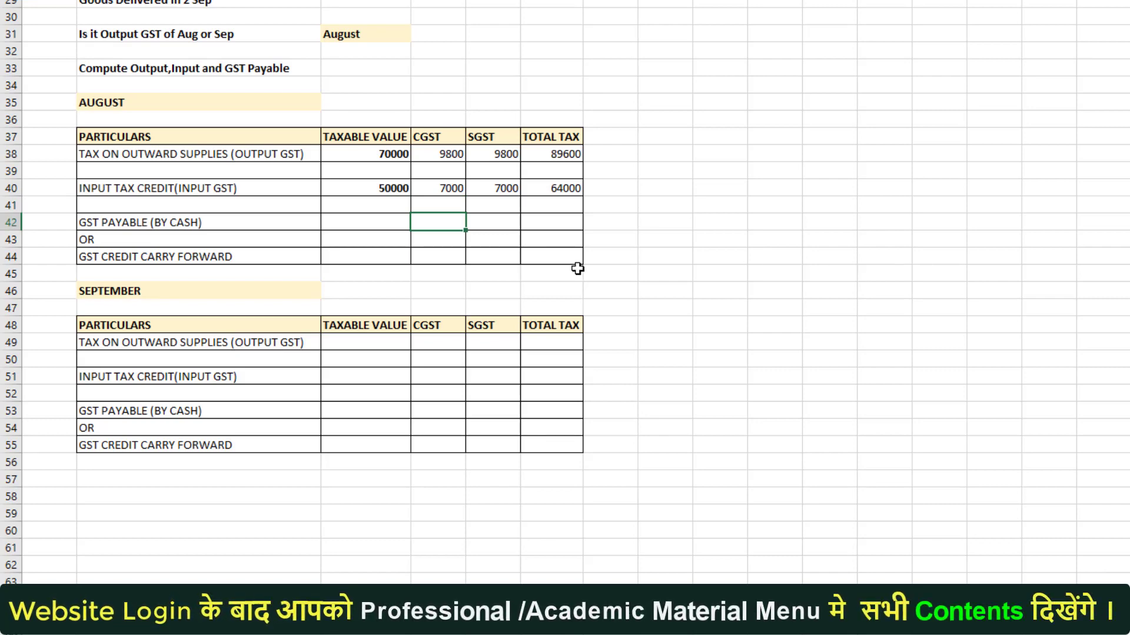
{"action": "type", "text": "="}
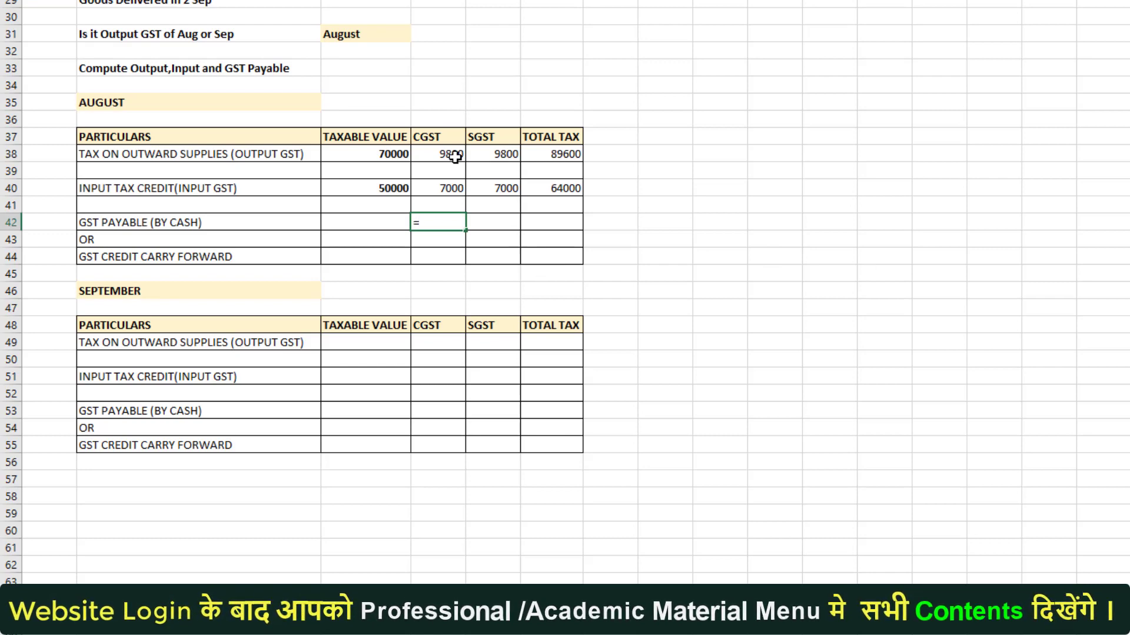
{"action": "left_click", "coordinate": [454, 157]}
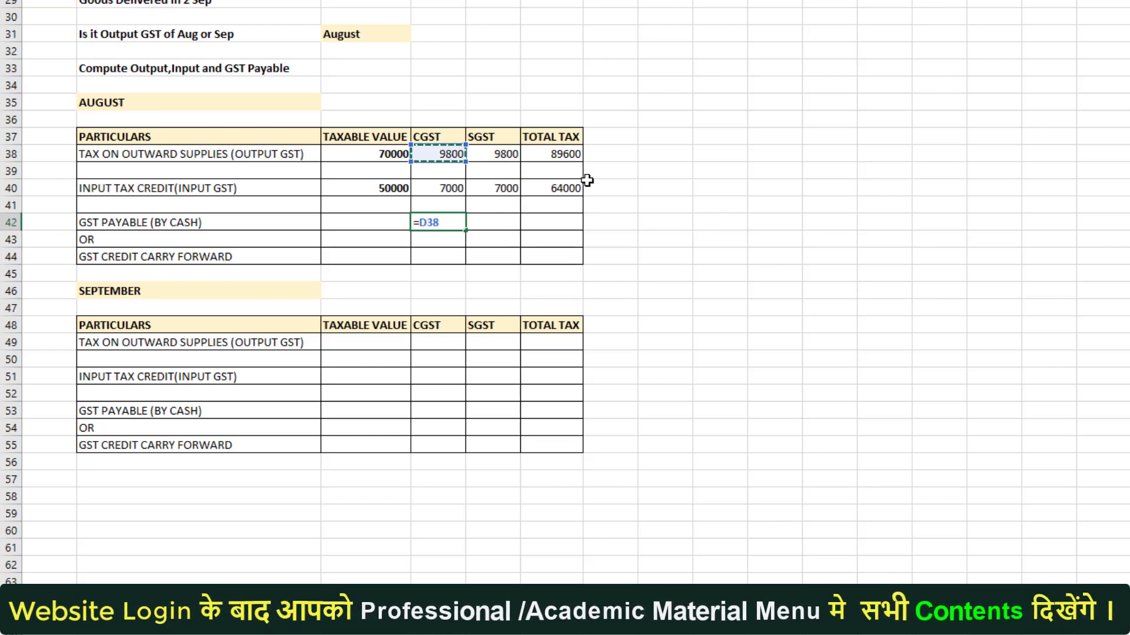
{"action": "type", "text": "-"}
{"action": "left_click", "coordinate": [444, 187]}
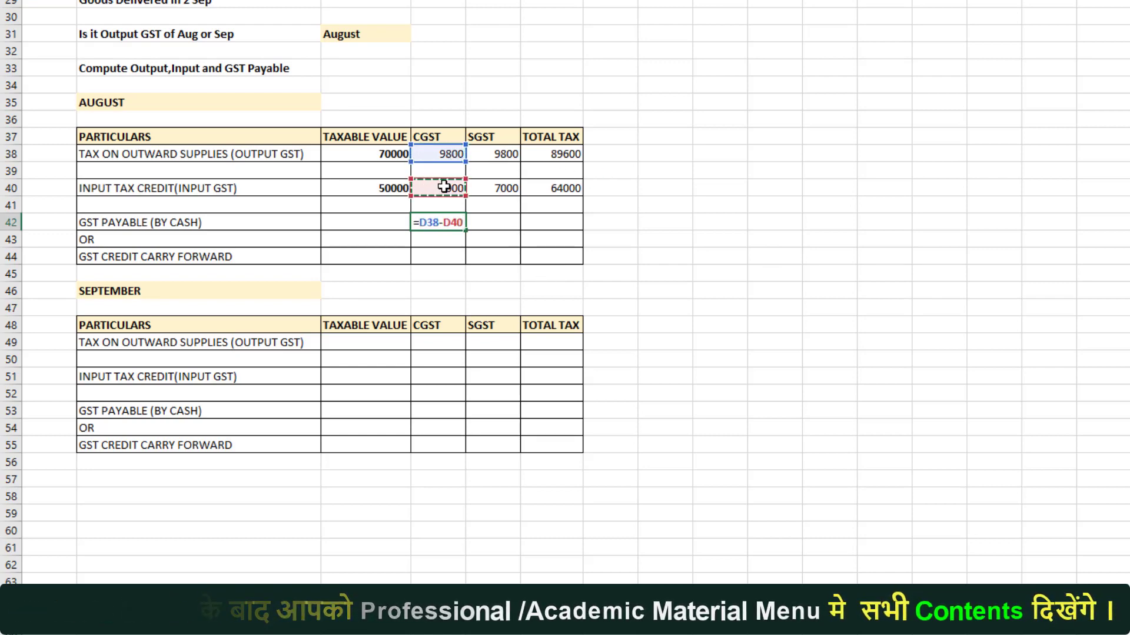
{"action": "key", "text": "Return"}
Step: Calculate the August SGST payable by cash as output SGST minus input SGST, using E38 minus E40
{"action": "left_click", "coordinate": [511, 219]}
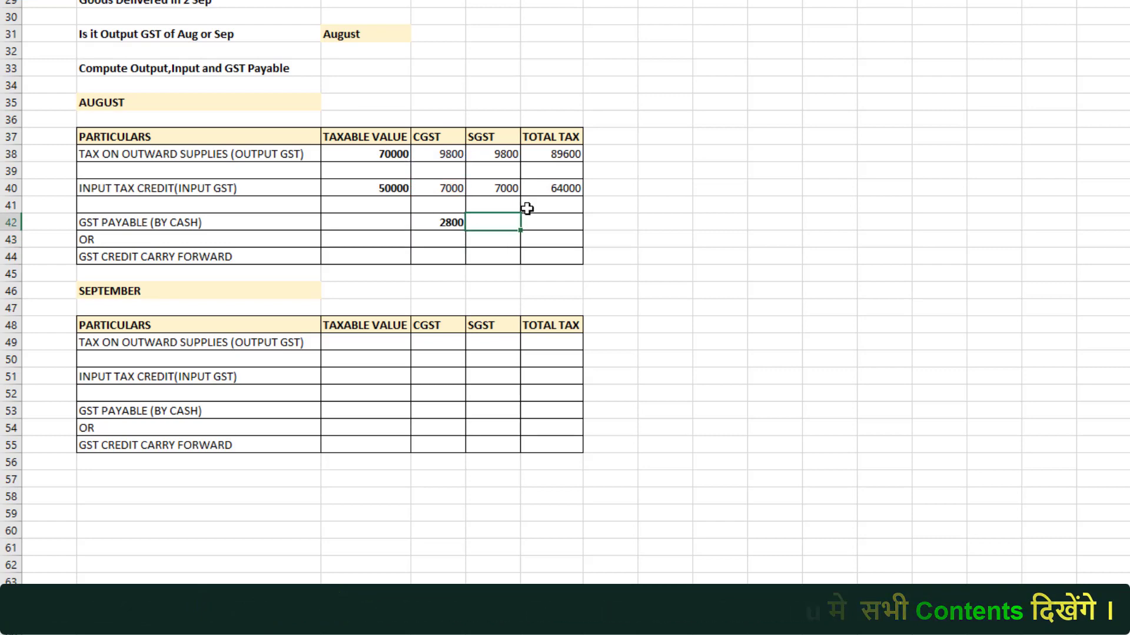
{"action": "type", "text": "="}
{"action": "left_click", "coordinate": [508, 154]}
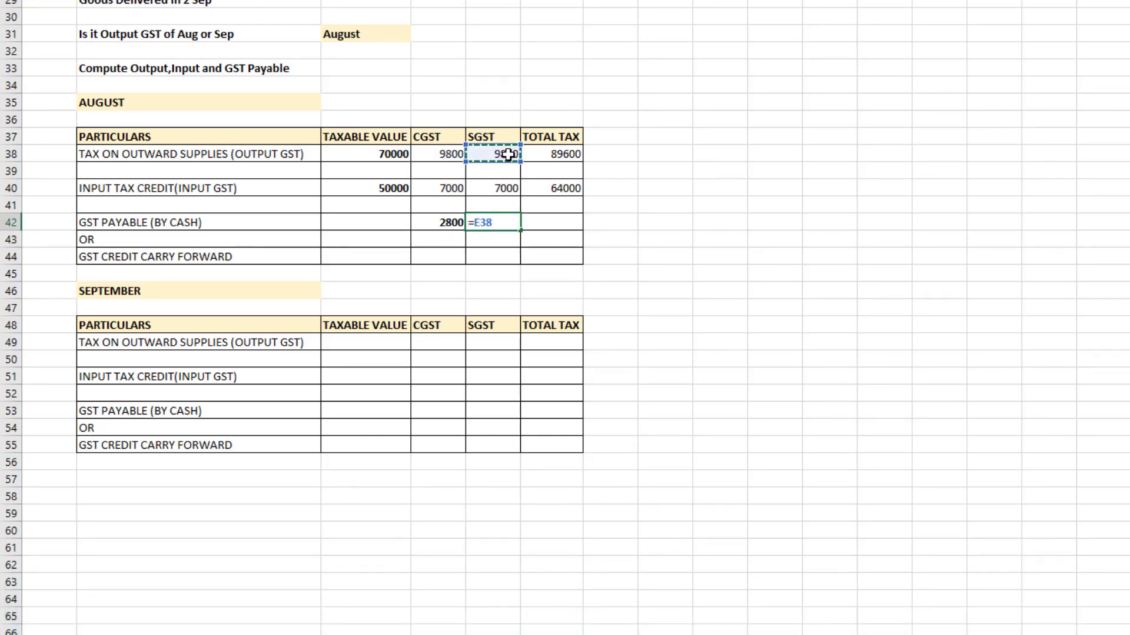
{"action": "type", "text": "-"}
{"action": "left_click", "coordinate": [504, 188]}
{"action": "key", "text": "Return"}
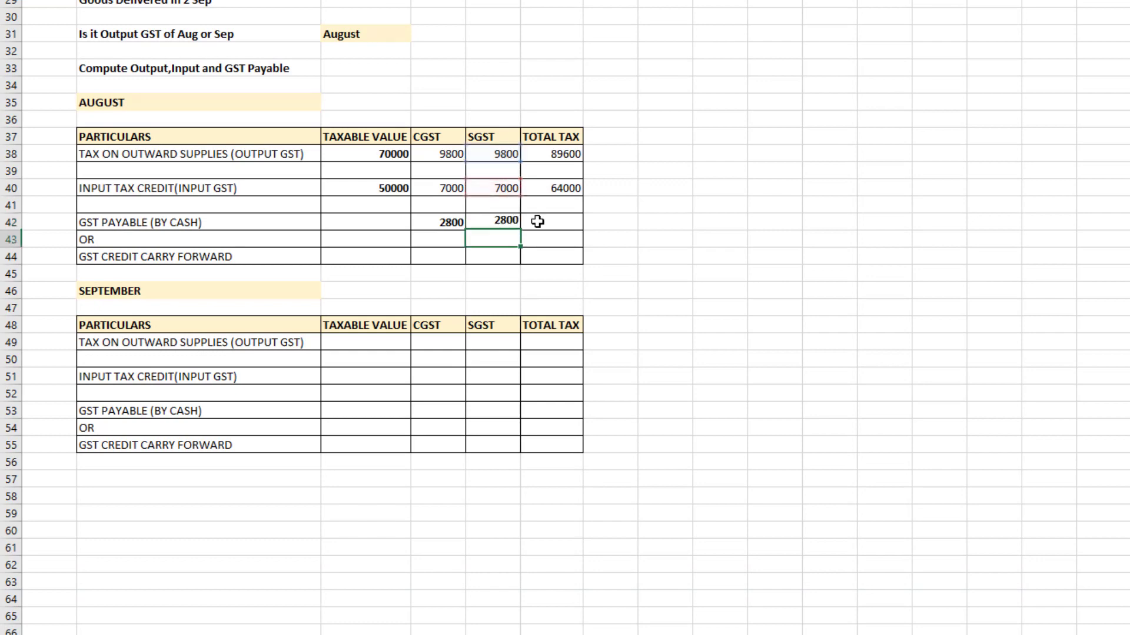
Step: Sum the CGST and SGST payable by cash into the August Total Tax column with AutoSum
{"action": "left_click", "coordinate": [560, 222]}
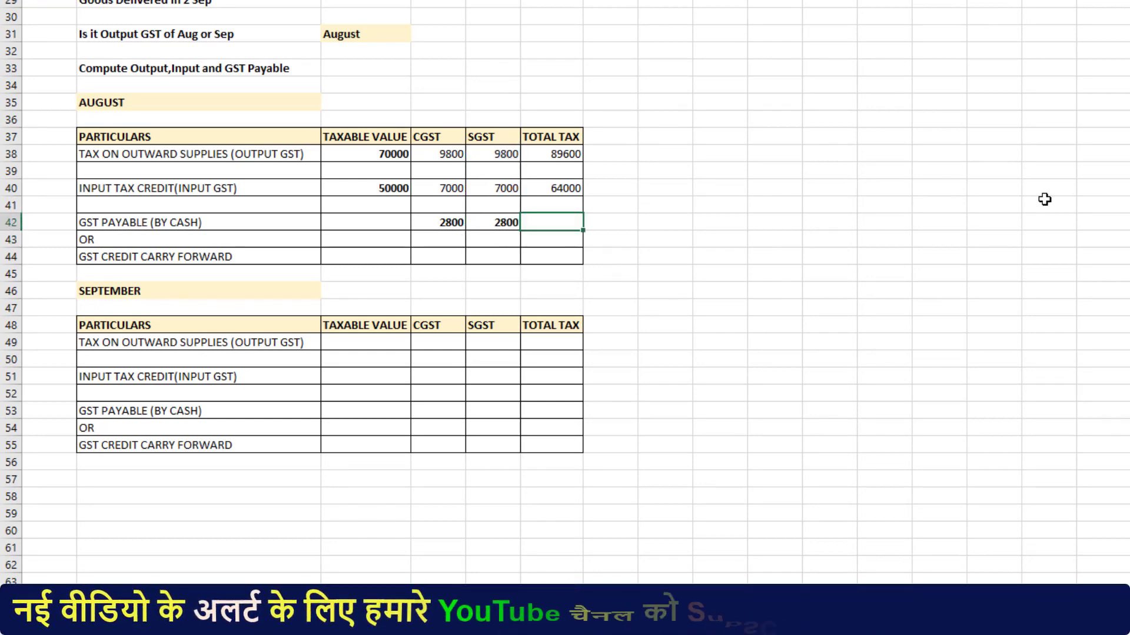
{"action": "key", "text": "alt+equal"}
{"action": "key", "text": "Return"}
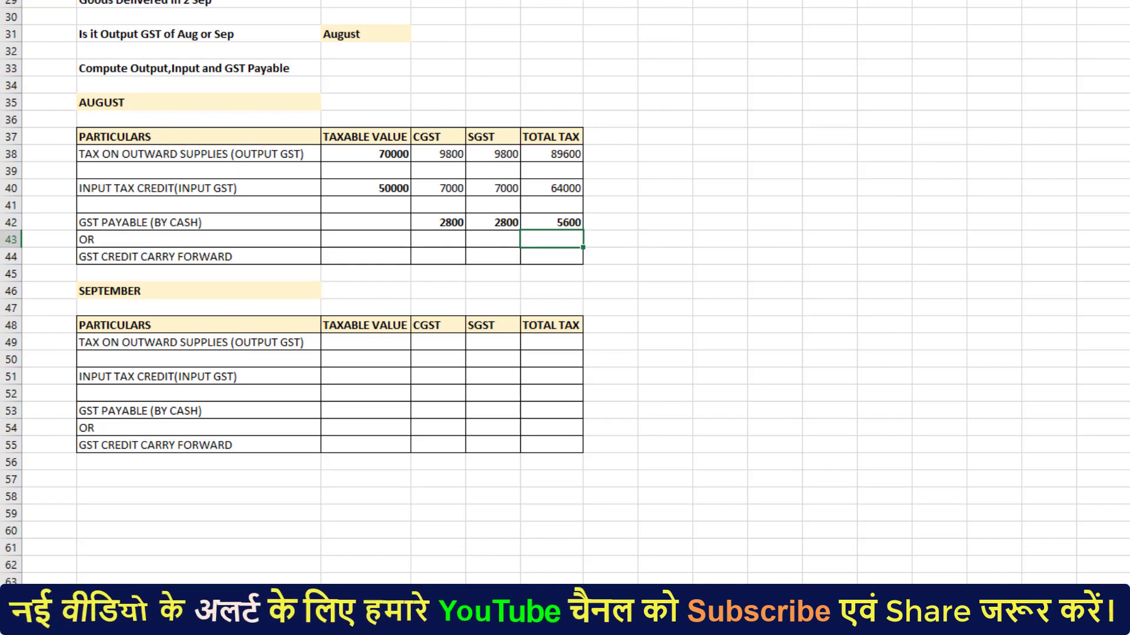
Step: Check the A Ltd purchase invoice and the goods receipt date, and enter August as the answer to when input is available
{"action": "scroll", "coordinate": [267, 379], "scroll_direction": "up", "scroll_amount": 4}
{"action": "scroll", "coordinate": [267, 379], "scroll_direction": "up", "scroll_amount": 4}
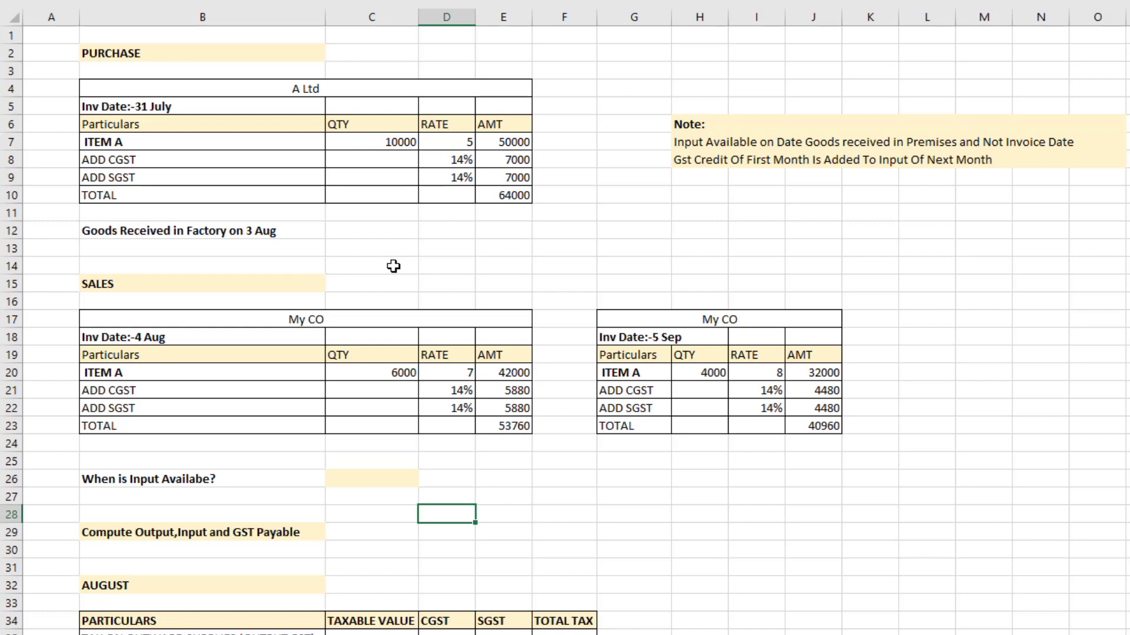
{"action": "left_click", "coordinate": [323, 86]}
{"action": "left_click", "coordinate": [193, 107]}
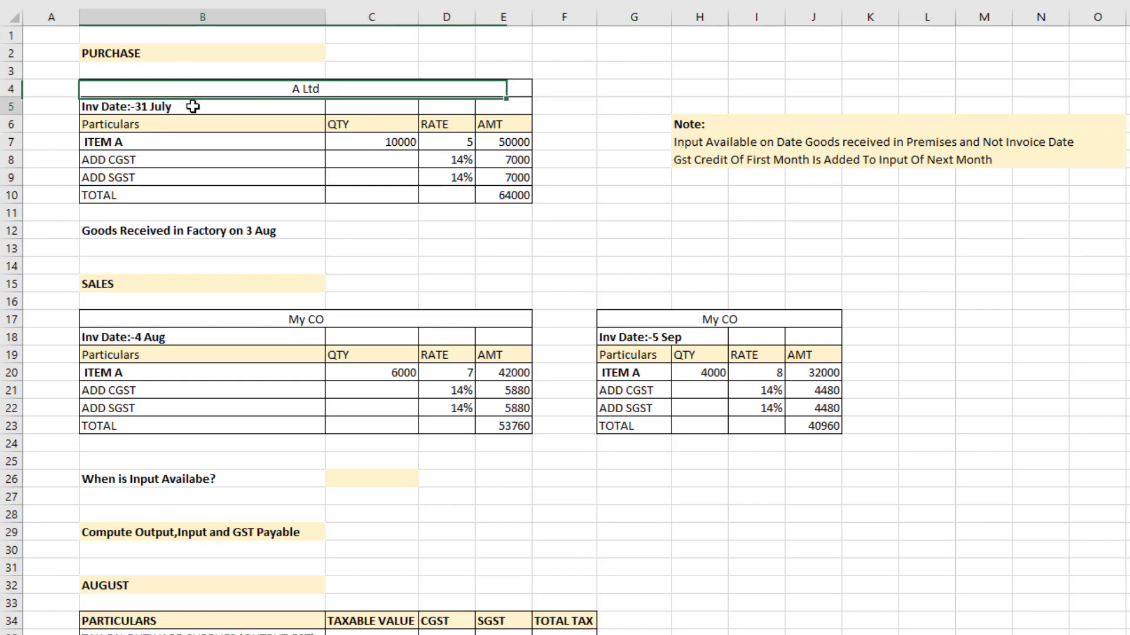
{"action": "left_click", "coordinate": [186, 230]}
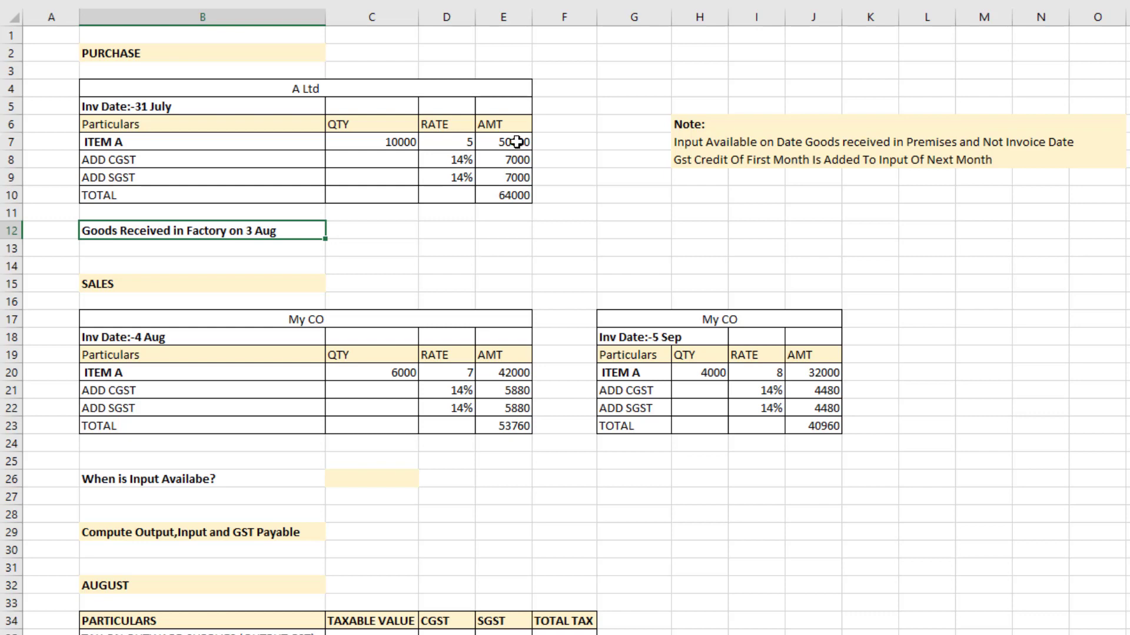
{"action": "left_click", "coordinate": [524, 196]}
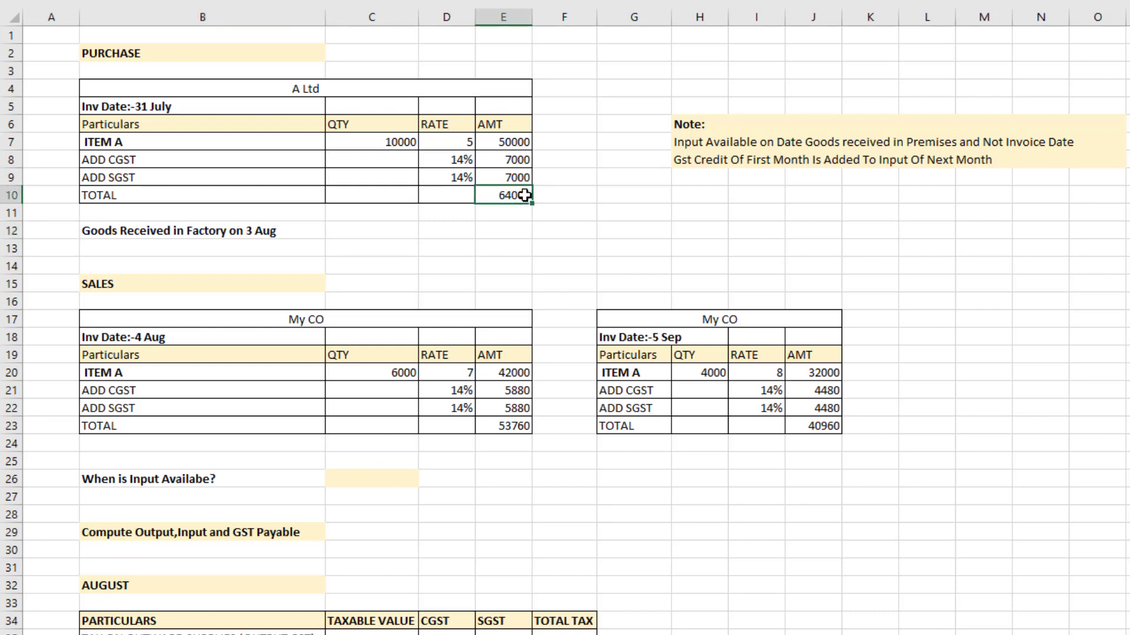
{"action": "left_click", "coordinate": [375, 232]}
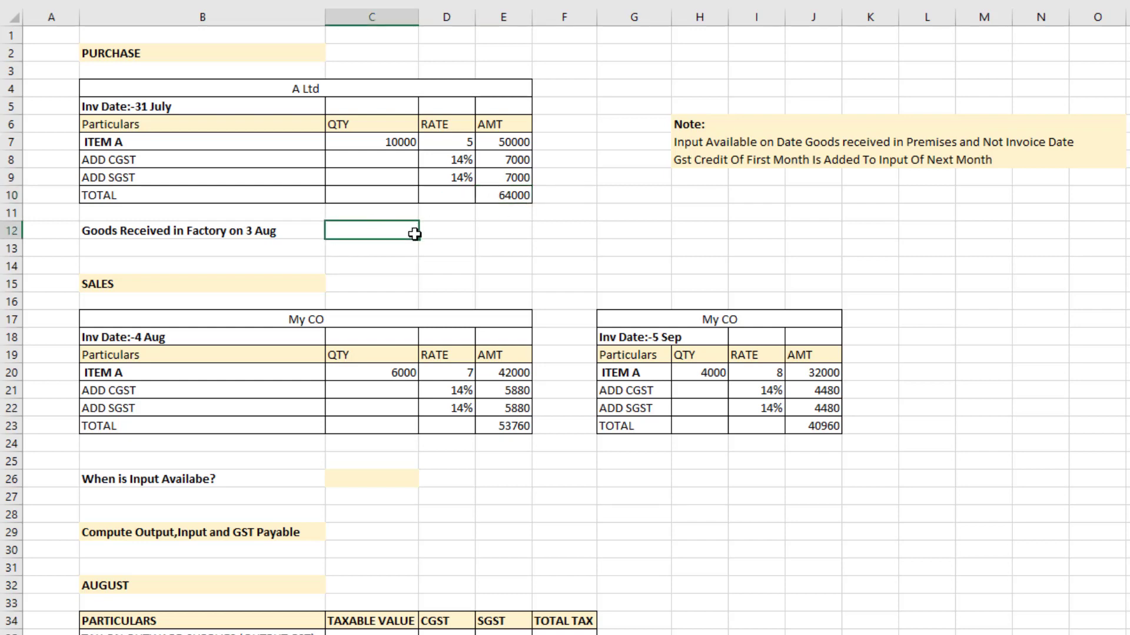
{"action": "left_click", "coordinate": [346, 481]}
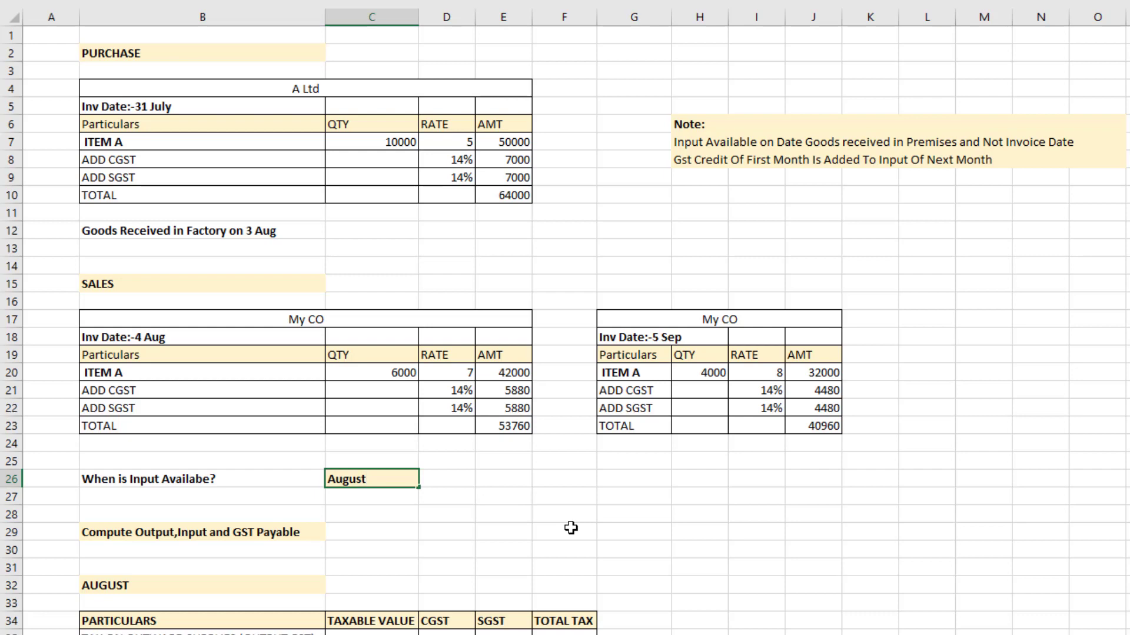
{"action": "key", "text": "Return"}
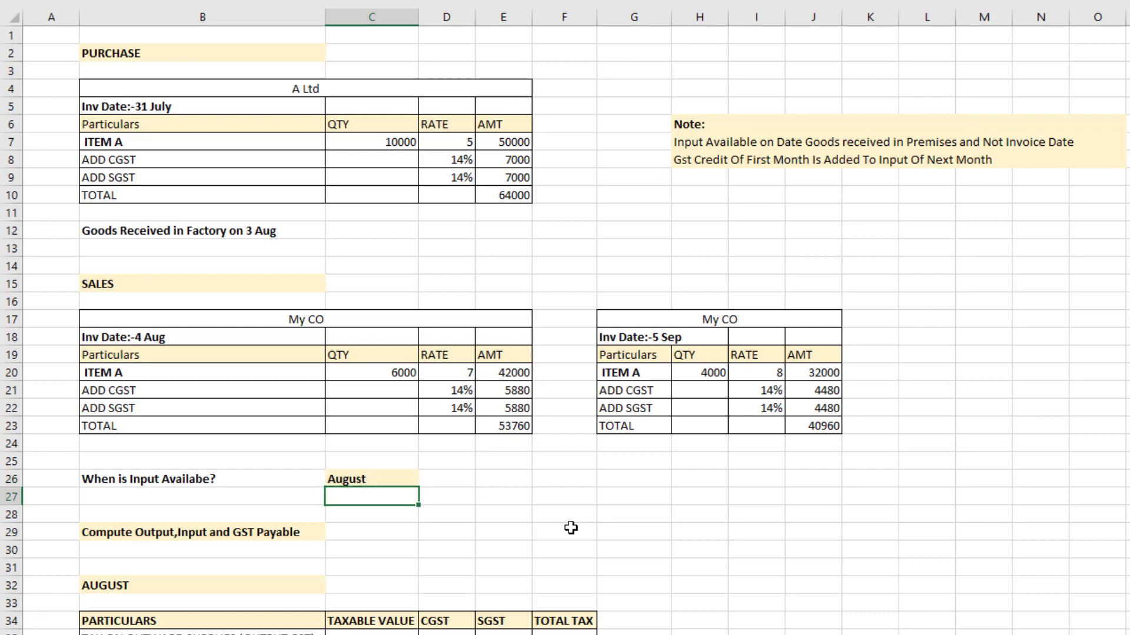
Step: Compare the dates and tax lines of the two My CO sales invoices, and review the blank August and September GST tables
{"action": "left_click", "coordinate": [296, 320]}
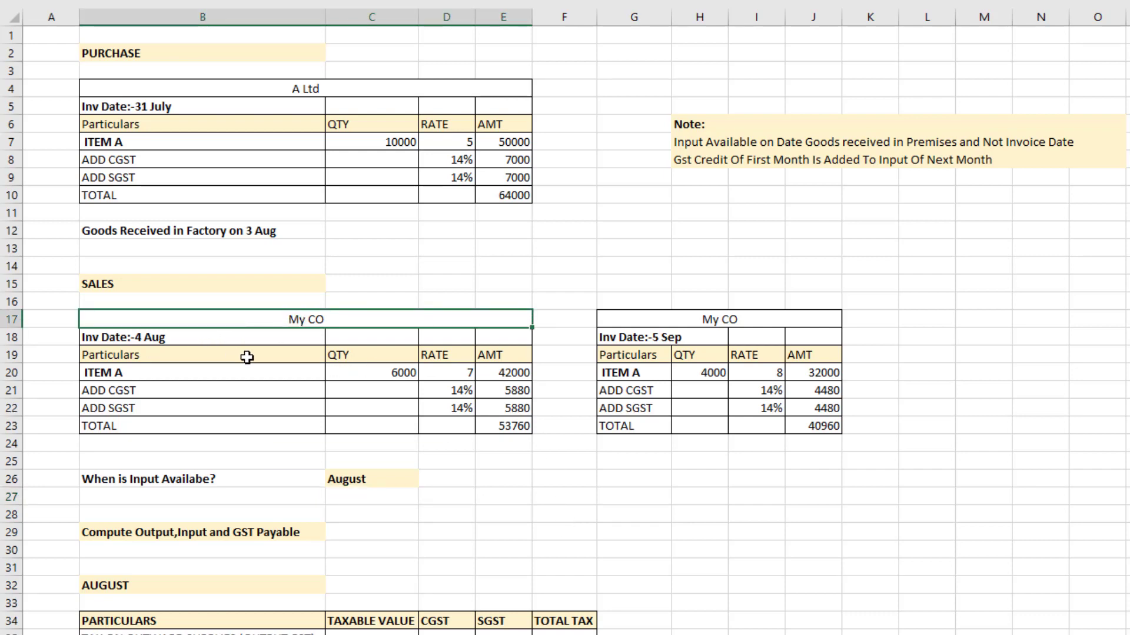
{"action": "left_click", "coordinate": [238, 340]}
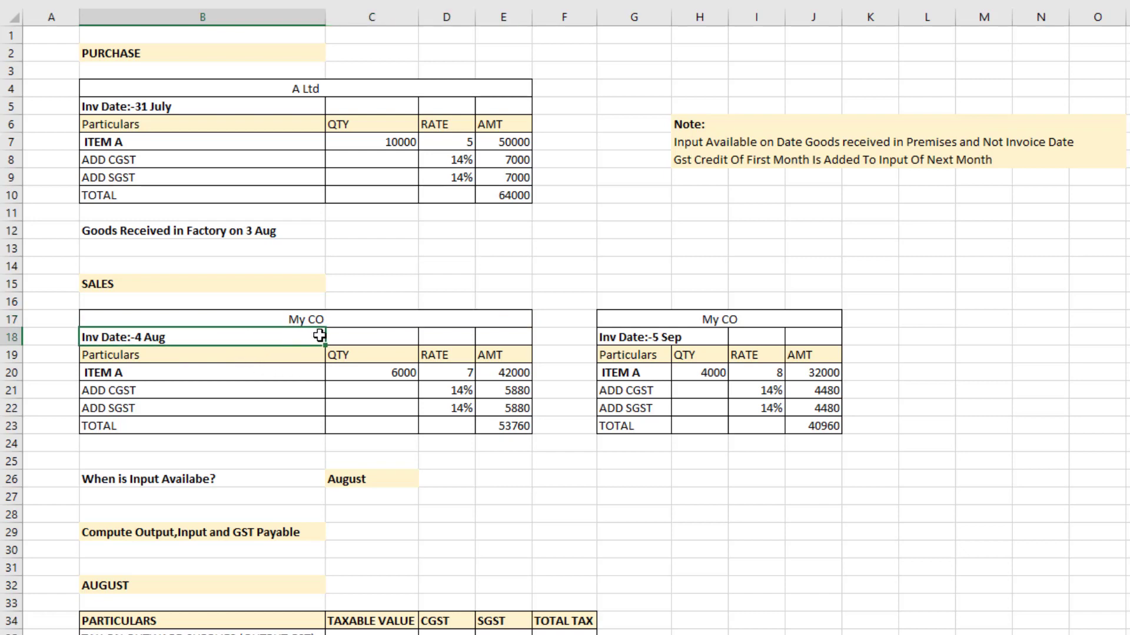
{"action": "left_click", "coordinate": [688, 337]}
{"action": "left_click", "coordinate": [198, 338]}
{"action": "left_click", "coordinate": [721, 342]}
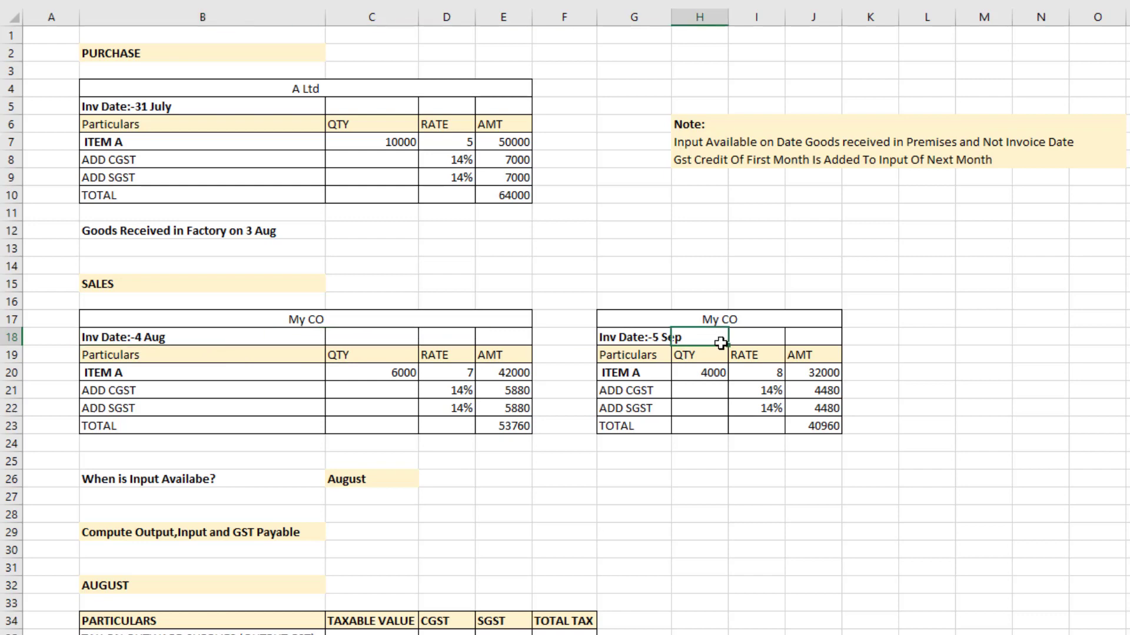
{"action": "left_click", "coordinate": [646, 406]}
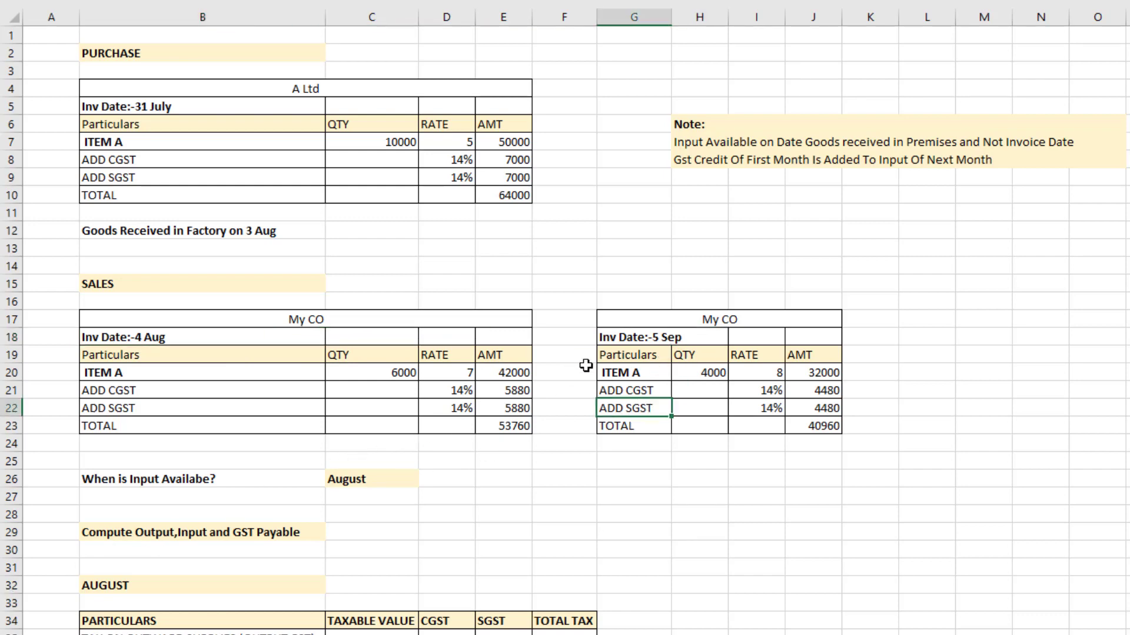
{"action": "scroll", "coordinate": [589, 365], "scroll_direction": "down", "scroll_amount": 5}
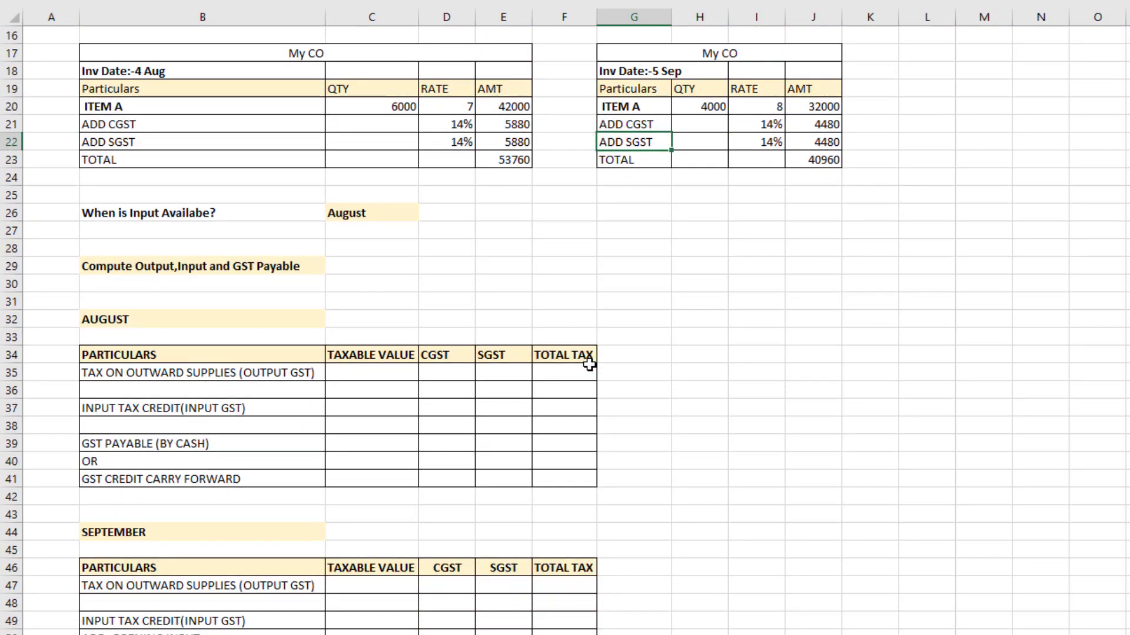
{"action": "scroll", "coordinate": [563, 372], "scroll_direction": "up", "scroll_amount": 5}
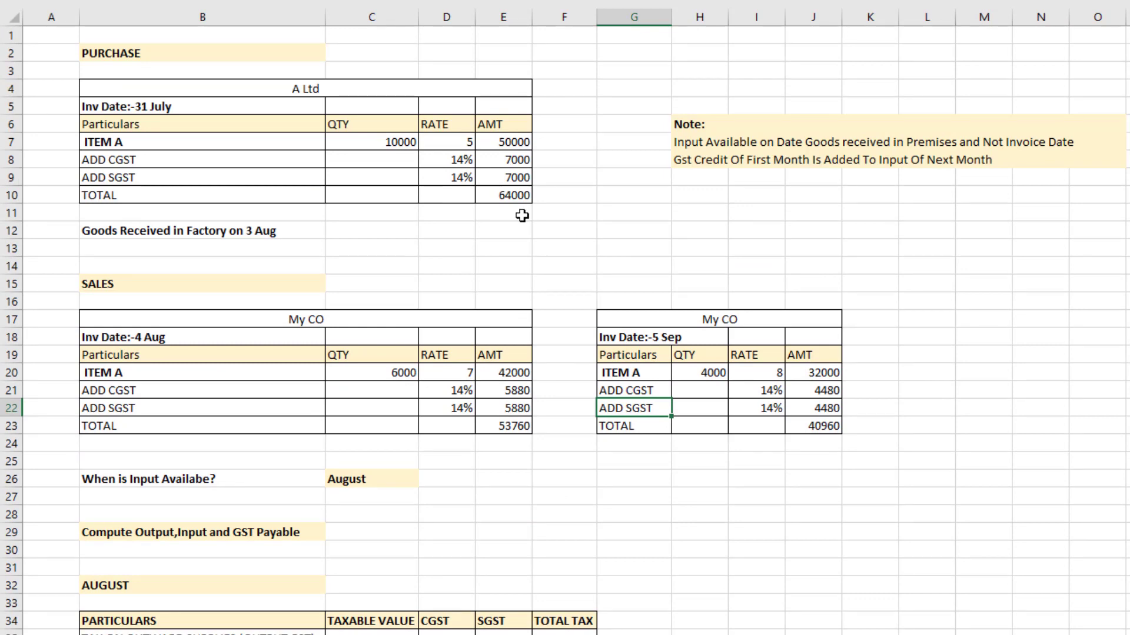
{"action": "scroll", "coordinate": [504, 221], "scroll_direction": "down", "scroll_amount": 6}
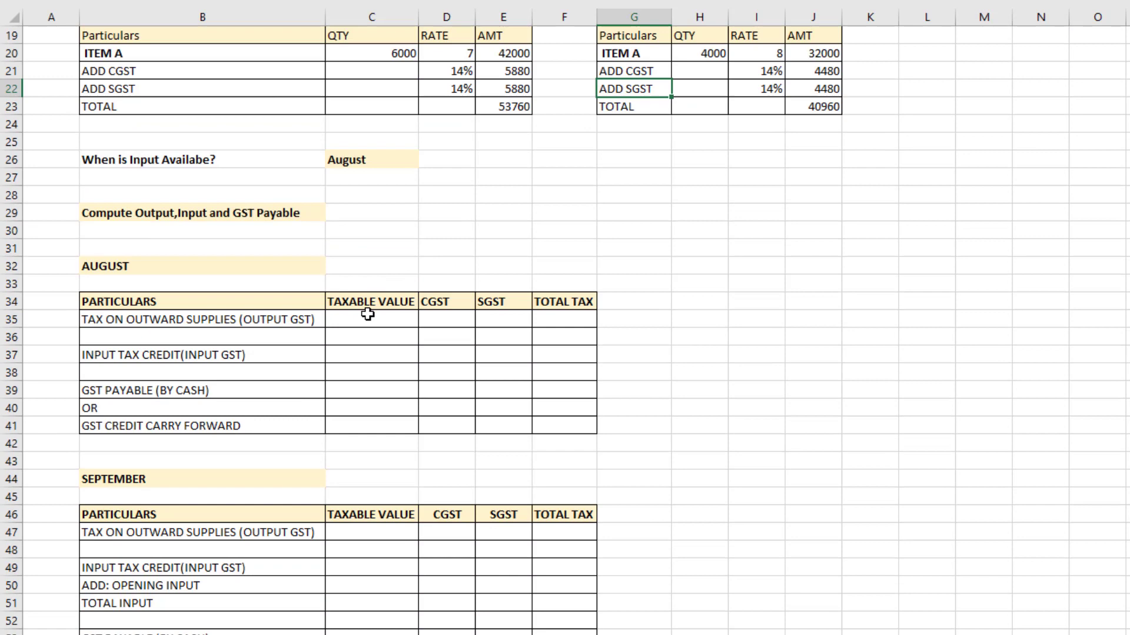
Step: Enter the August taxable values: 42000 for outward supplies and 50000 for input tax credit
{"action": "left_click", "coordinate": [368, 315]}
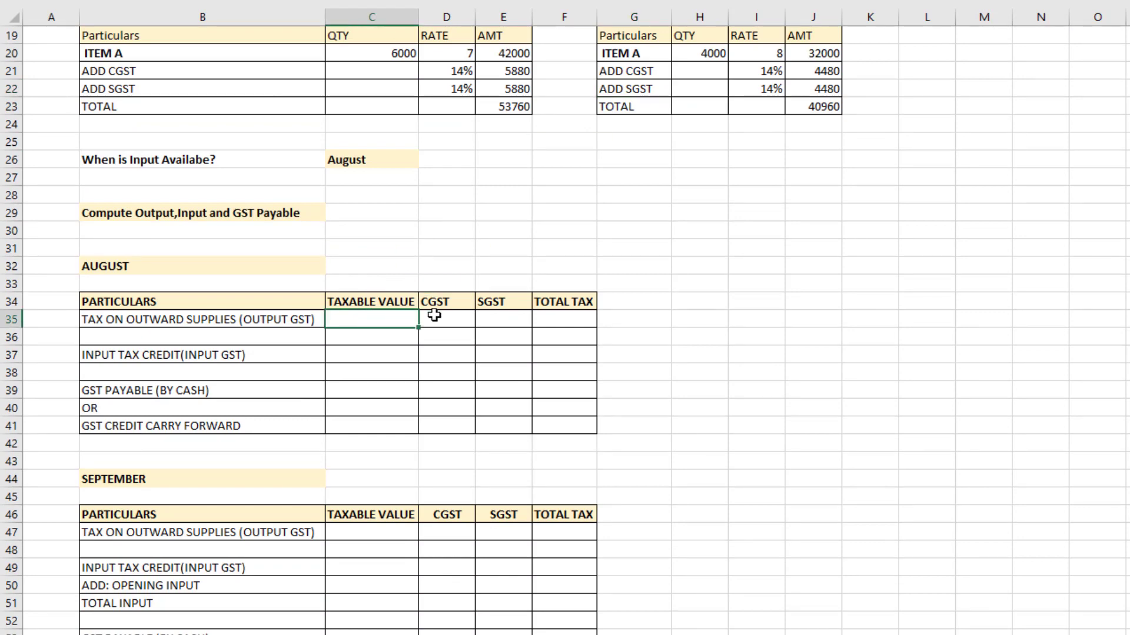
{"action": "scroll", "coordinate": [498, 305], "scroll_direction": "down", "scroll_amount": 2}
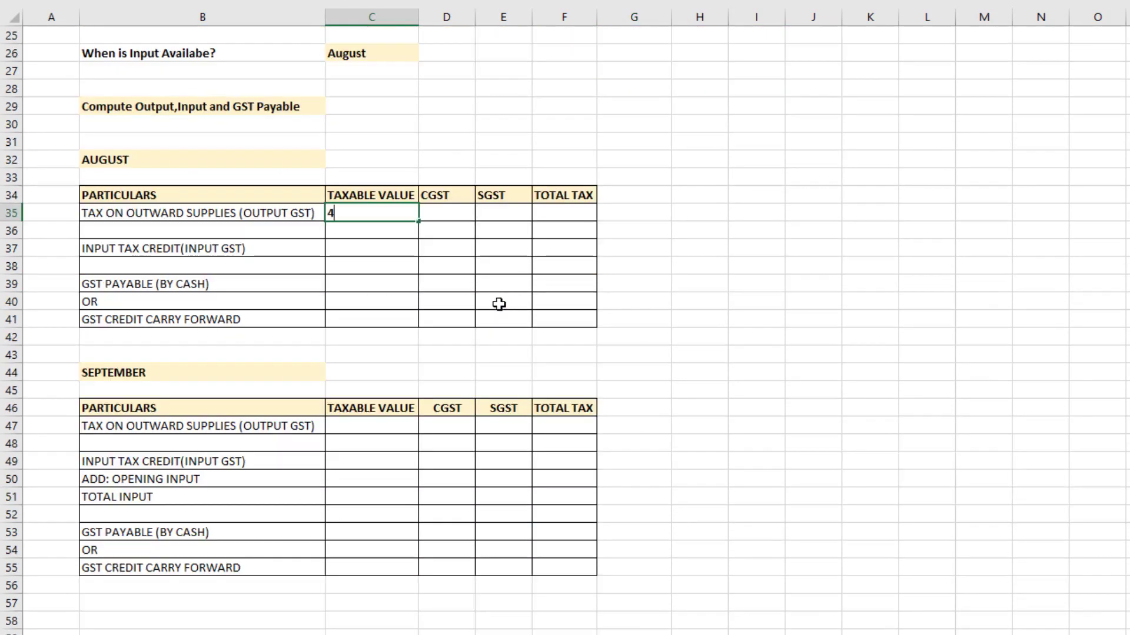
{"action": "key", "text": "Return"}
{"action": "key", "text": "Return"}
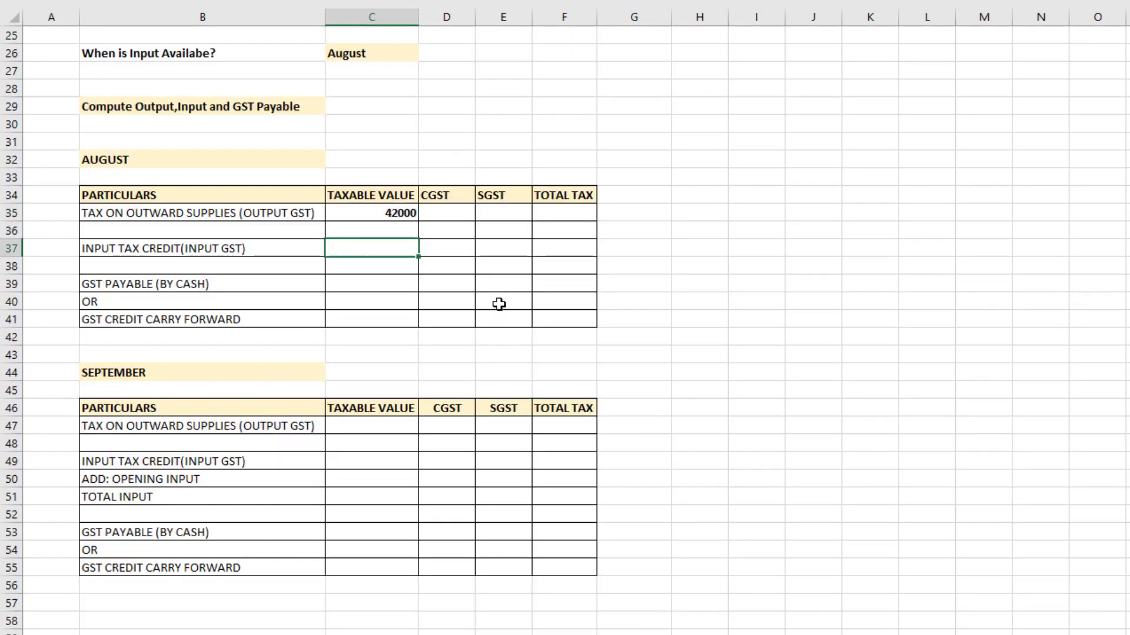
{"action": "type", "text": "50000"}
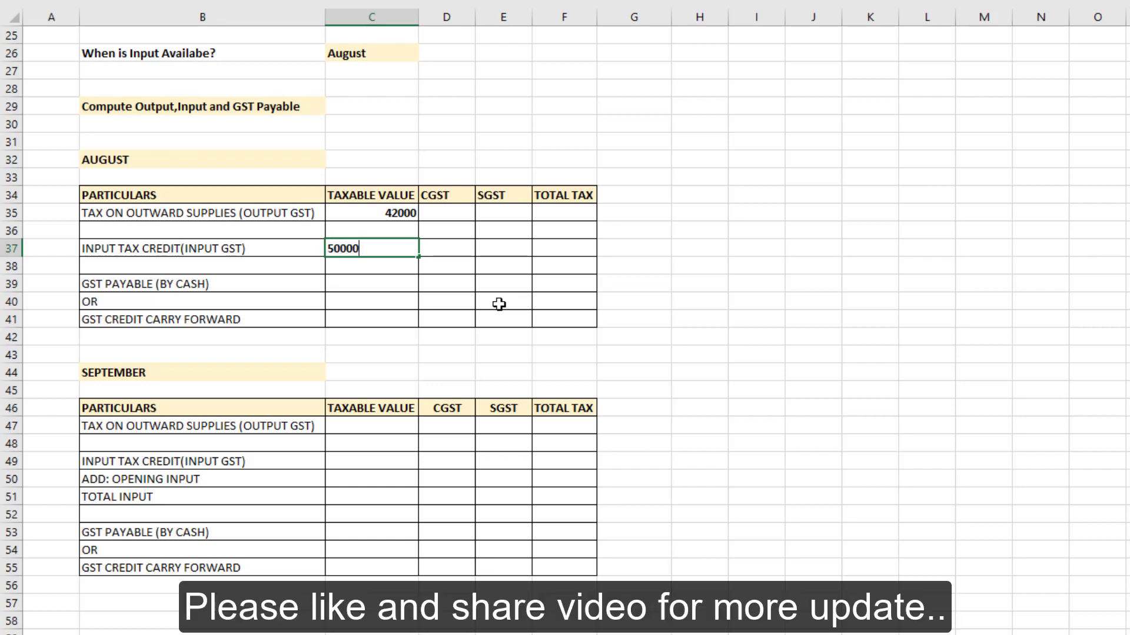
{"action": "key", "text": "Tab"}
Step: Calculate the August output CGST as 14% of the taxable value in C35, and fill in the same amount as output SGST
{"action": "key", "text": "Up"}
{"action": "key", "text": "Up"}
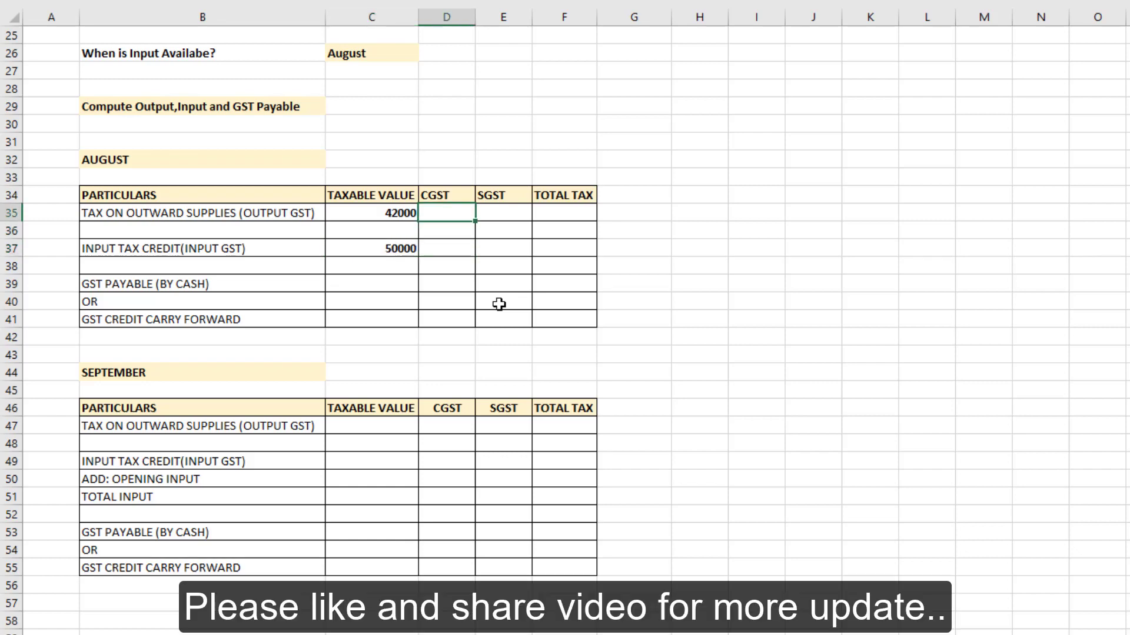
{"action": "type", "text": "="}
{"action": "key", "text": "Left"}
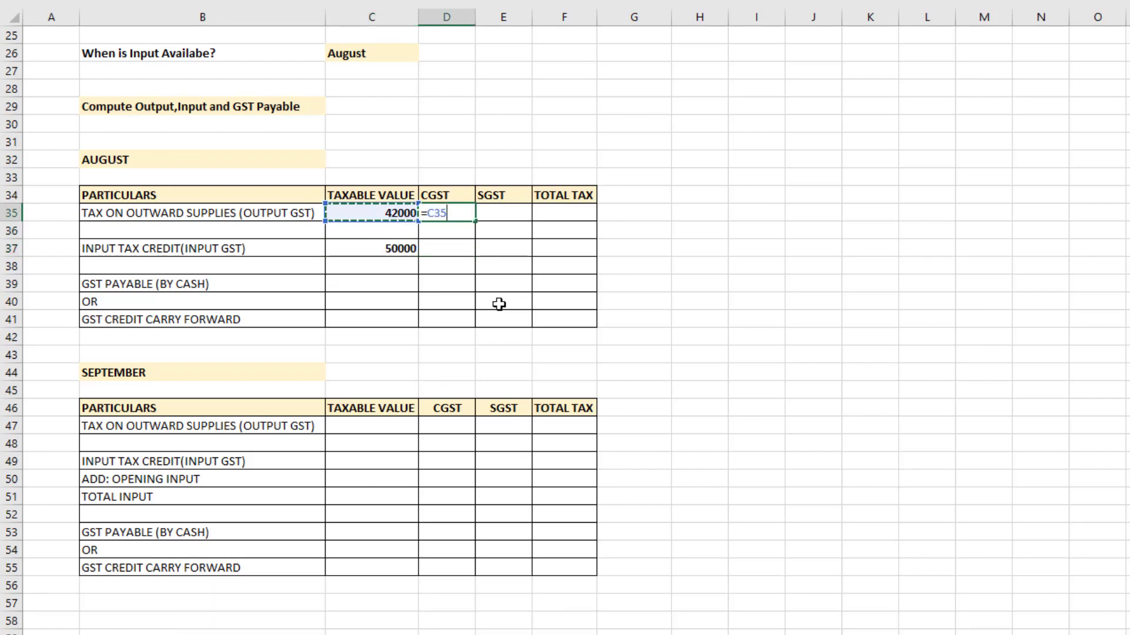
{"action": "type", "text": "*14%"}
{"action": "key", "text": "Return"}
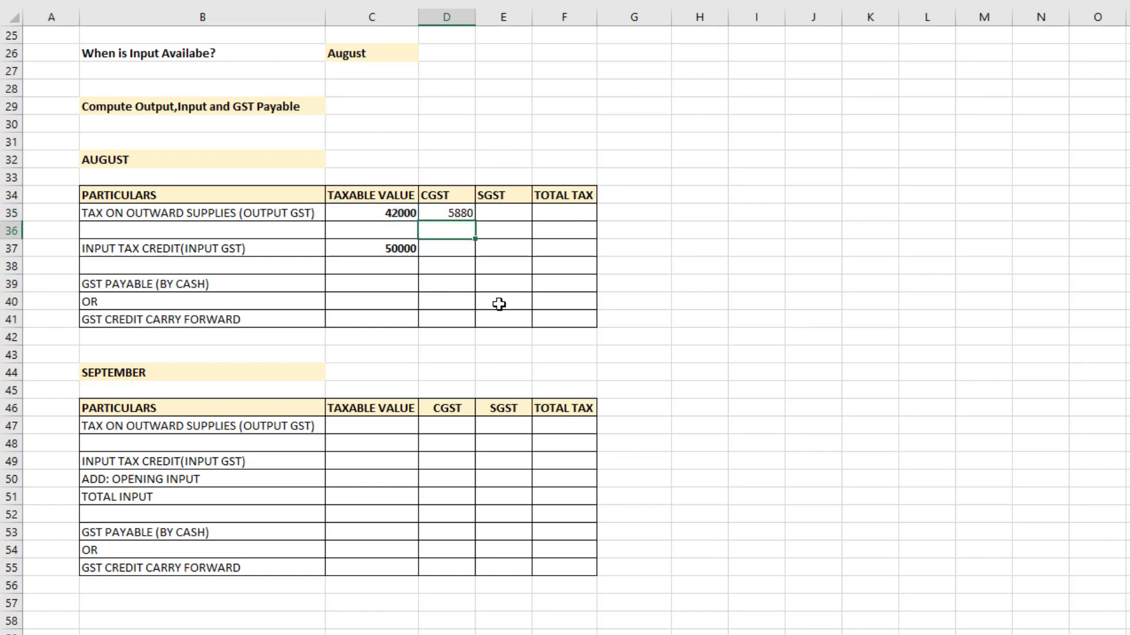
{"action": "key", "text": "Right"}
{"action": "key", "text": "Up"}
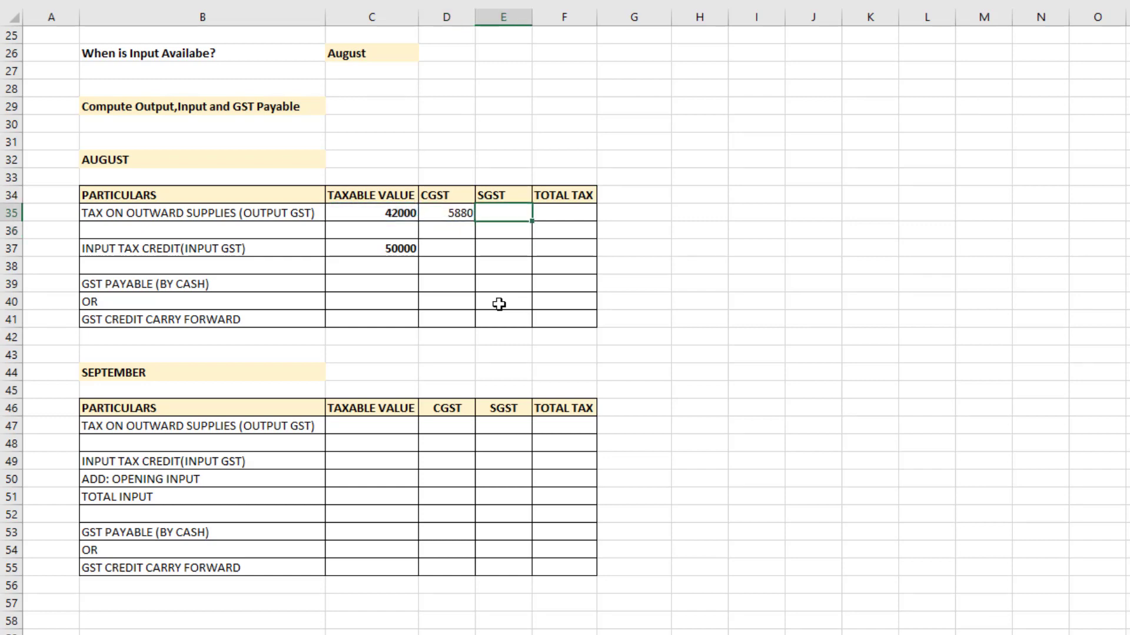
{"action": "key", "text": "Return"}
Step: Calculate the August input CGST as 14% of the taxable value in C37, and set the input SGST equal to the CGST cell
{"action": "key", "text": "Down"}
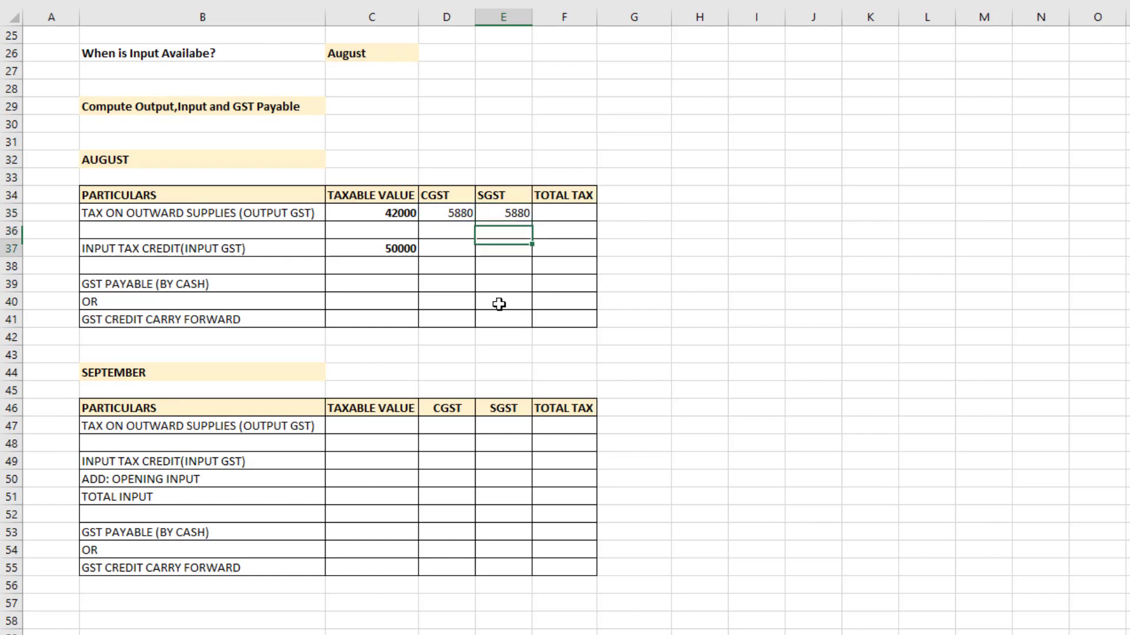
{"action": "key", "text": "Left"}
{"action": "type", "text": "="}
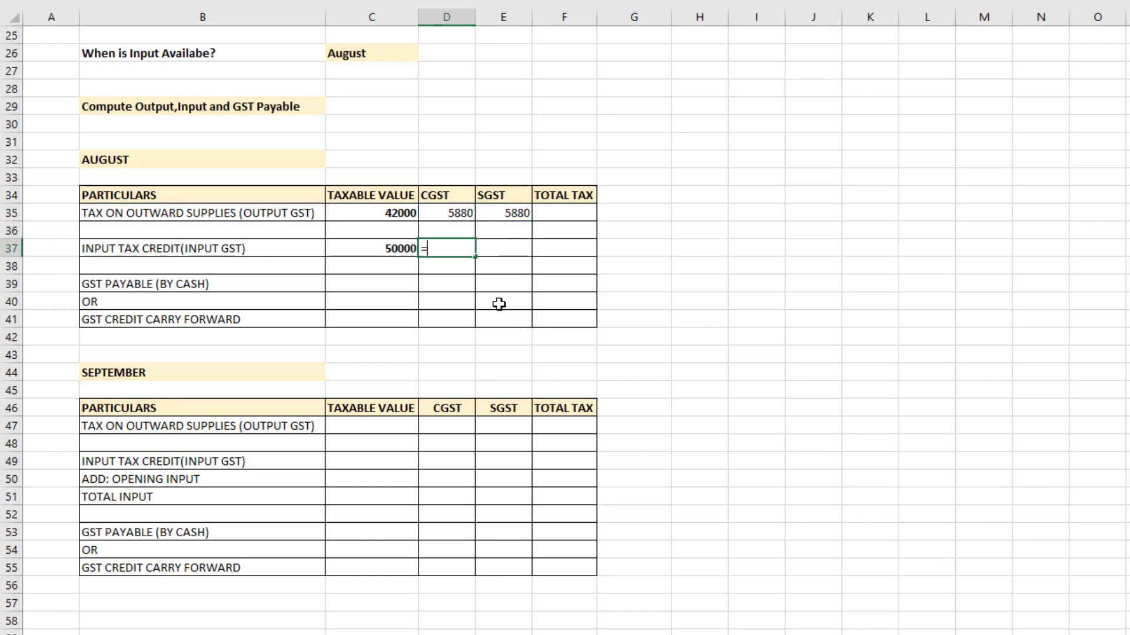
{"action": "key", "text": "Left"}
{"action": "type", "text": "*"}
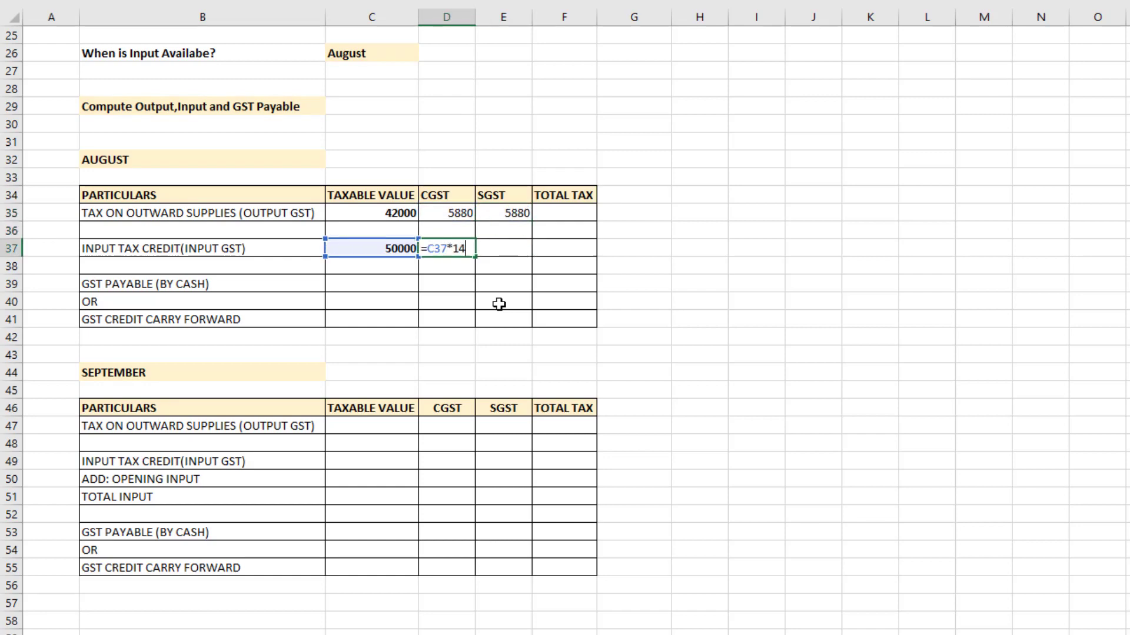
{"action": "key", "text": "Return"}
{"action": "key", "text": "Right"}
{"action": "key", "text": "Up"}
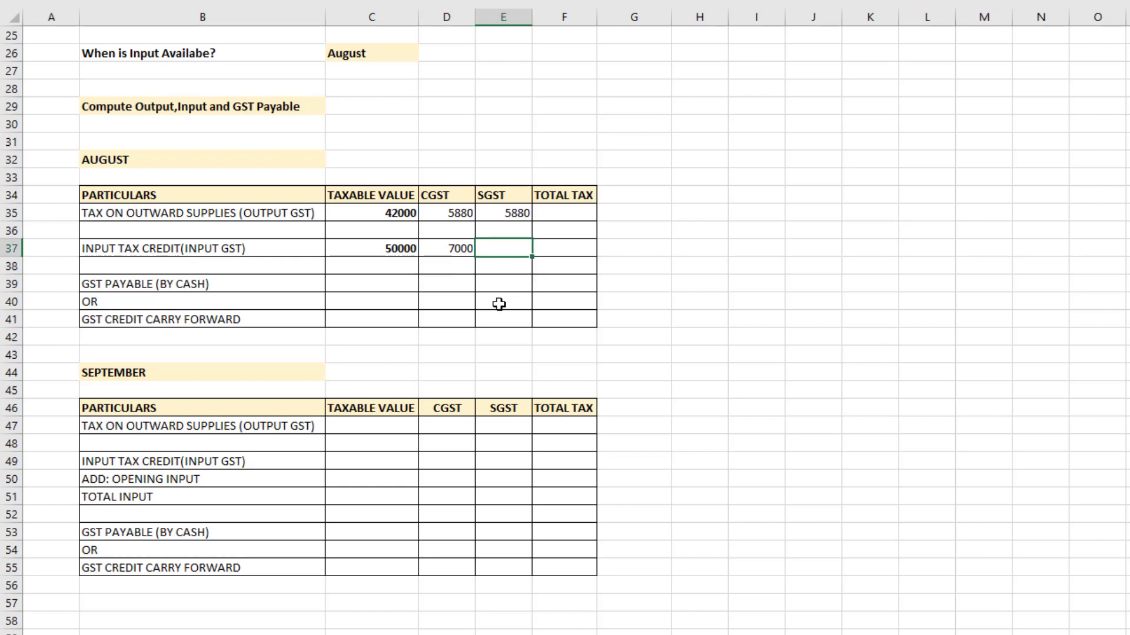
{"action": "type", "text": "="}
{"action": "key", "text": "Left"}
{"action": "key", "text": "Return"}
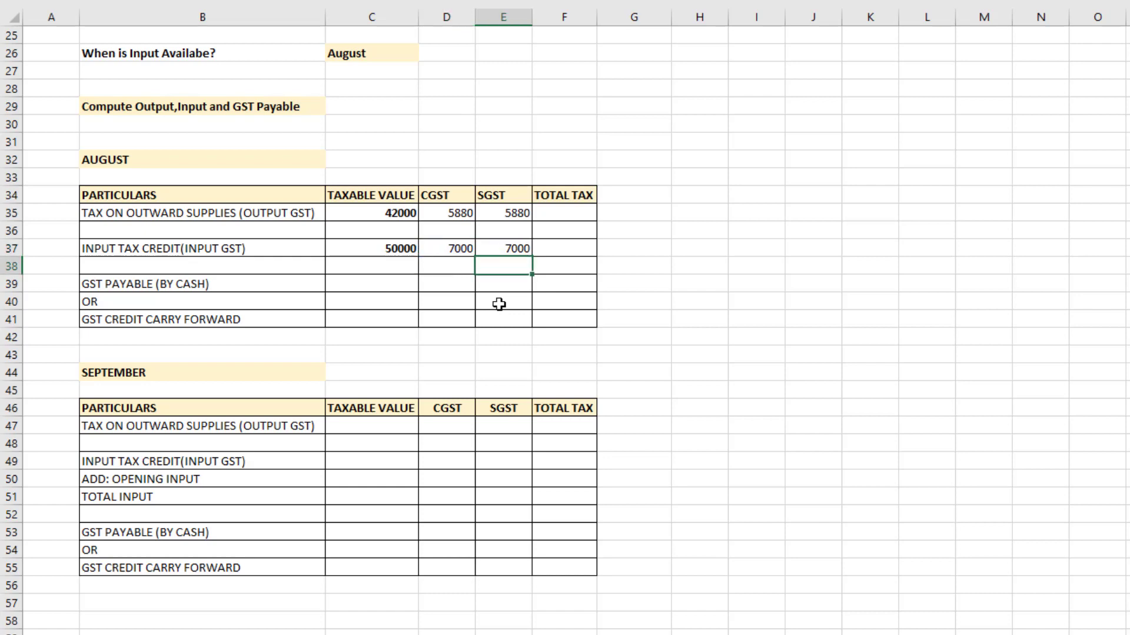
Step: Fill the August Total Tax cells for output and input GST with AutoSum, and check against the 4 Aug sales invoice total
{"action": "left_click", "coordinate": [581, 232]}
{"action": "left_click", "coordinate": [586, 214]}
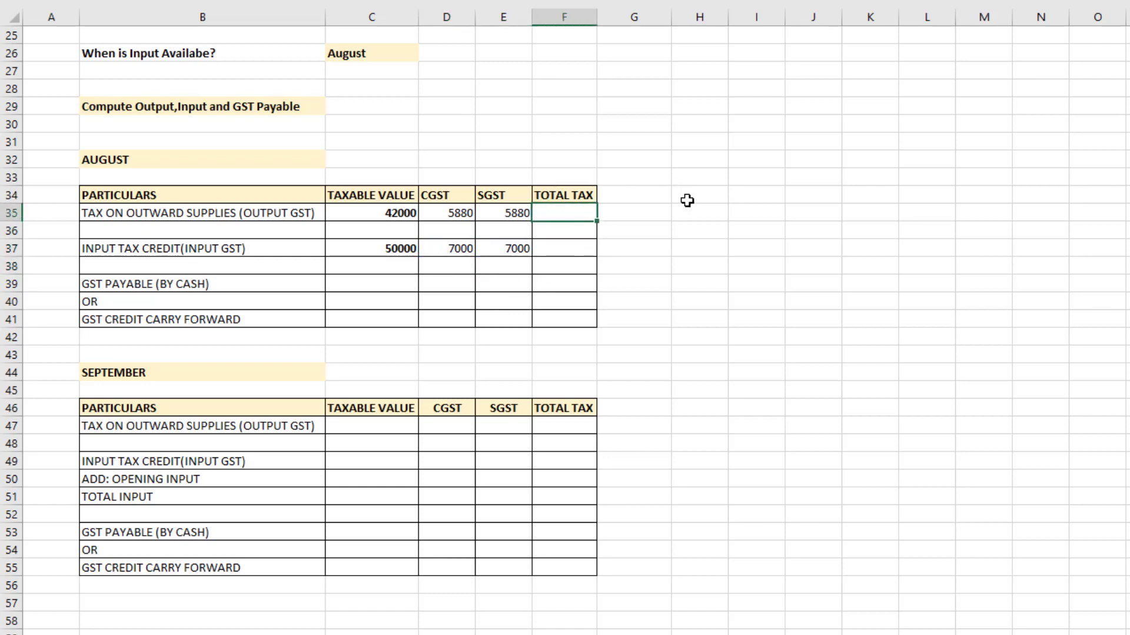
{"action": "key", "text": "alt+equal"}
{"action": "key", "text": "Return"}
{"action": "key", "text": "Return"}
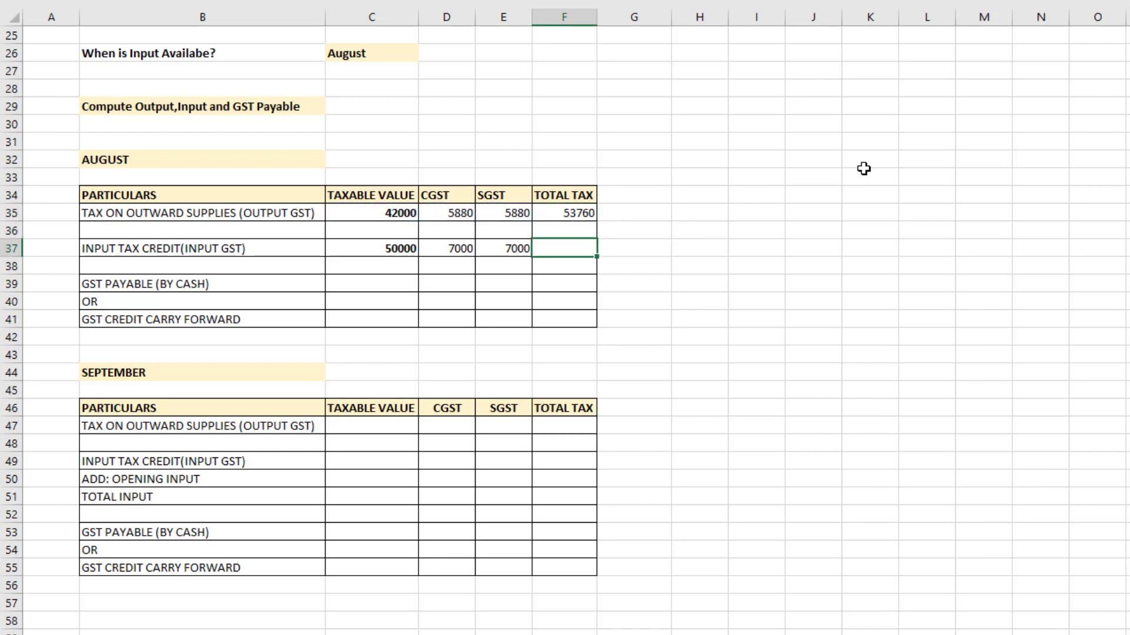
{"action": "key", "text": "alt+equal"}
{"action": "key", "text": "Return"}
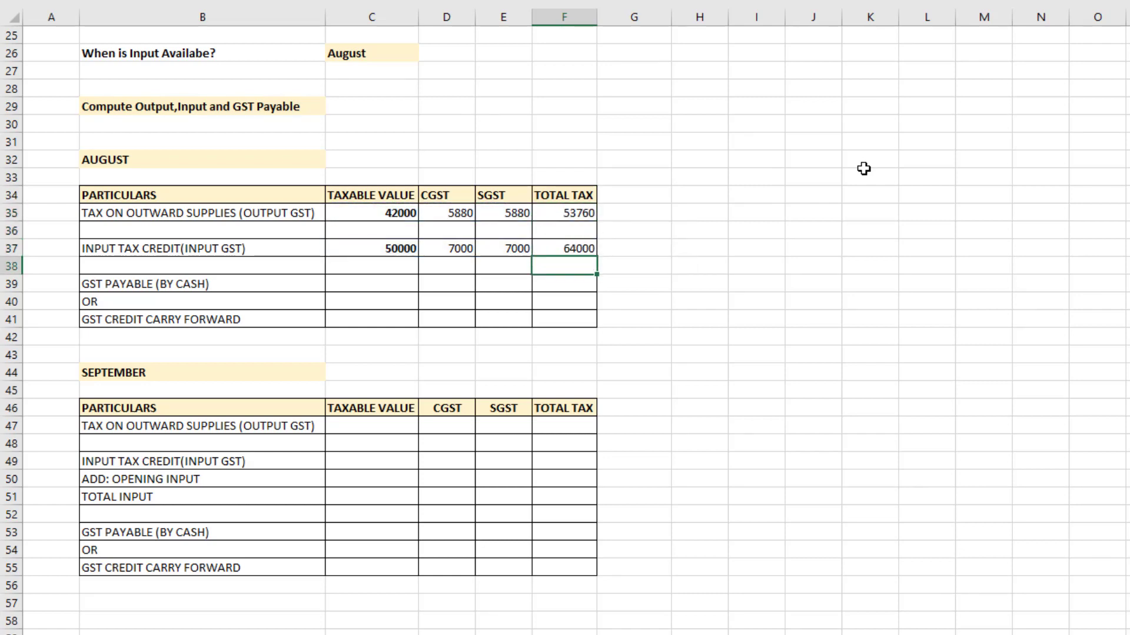
{"action": "scroll", "coordinate": [632, 173], "scroll_direction": "up", "scroll_amount": 5}
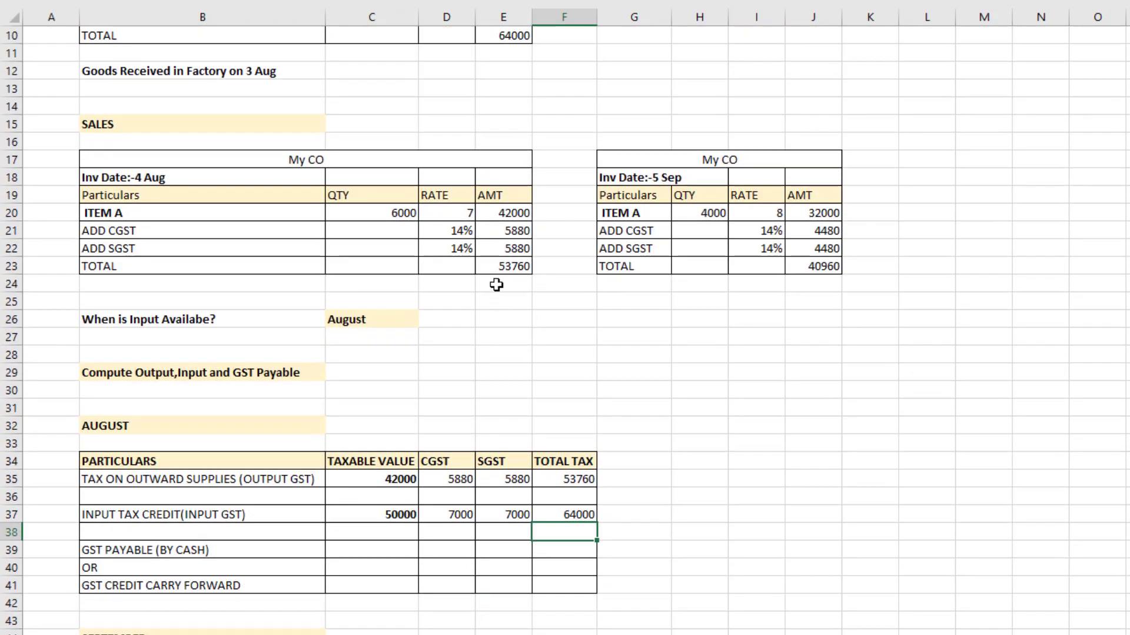
{"action": "left_click", "coordinate": [501, 265]}
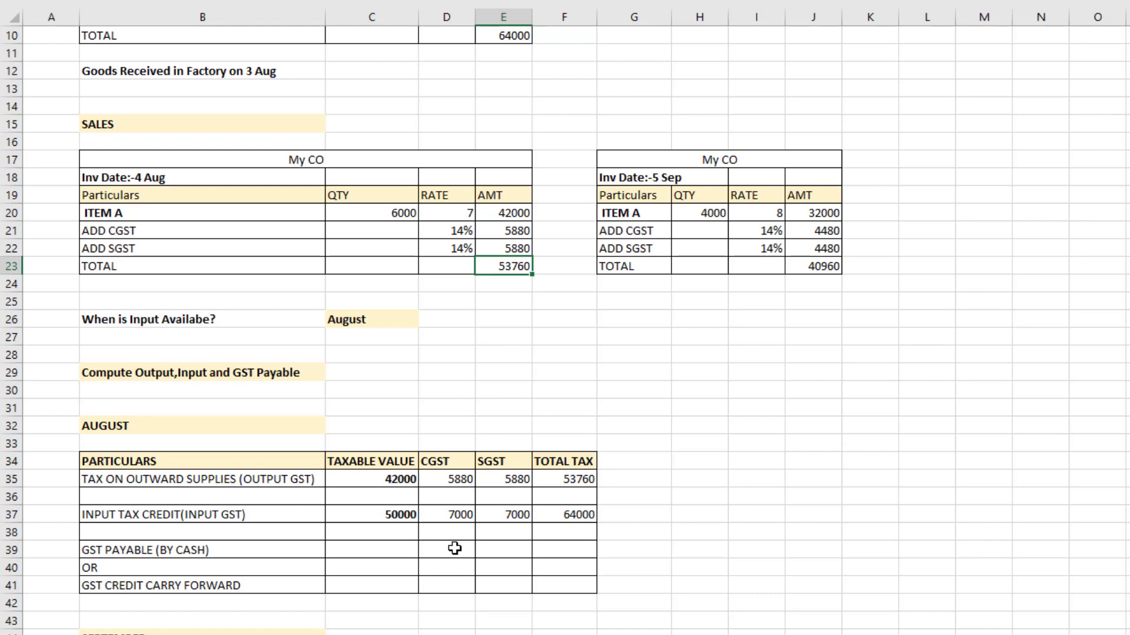
Step: Calculate the August CGST credit carry forward as input CGST minus output CGST, using D37 minus D35
{"action": "left_click", "coordinate": [466, 584]}
{"action": "scroll", "coordinate": [487, 502], "scroll_direction": "down", "scroll_amount": 2}
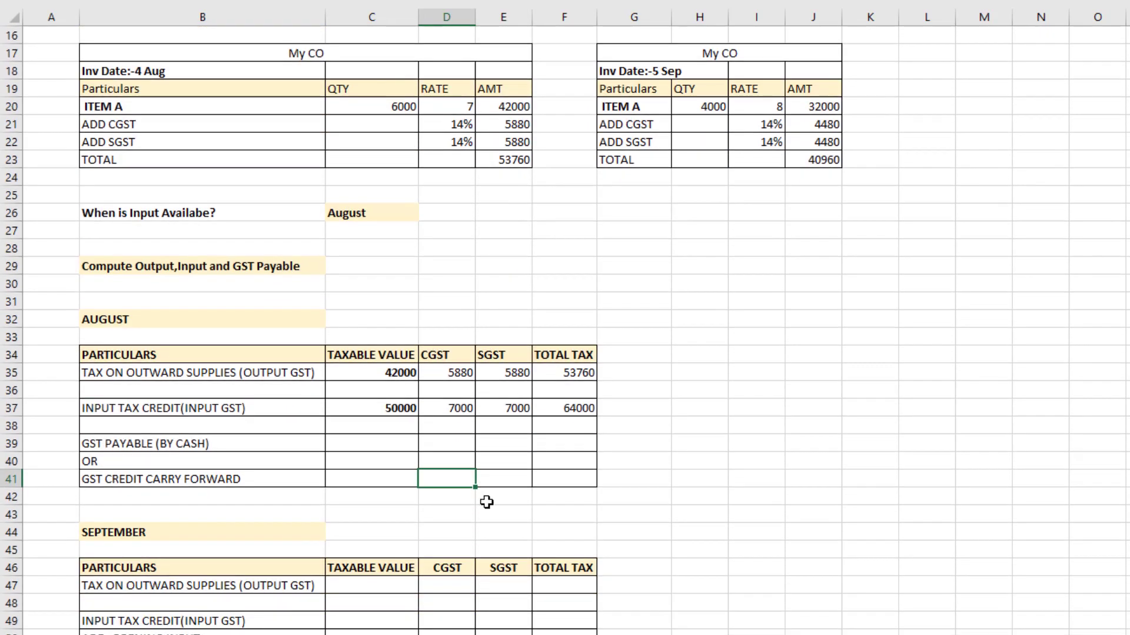
{"action": "type", "text": "="}
{"action": "left_click", "coordinate": [464, 409]}
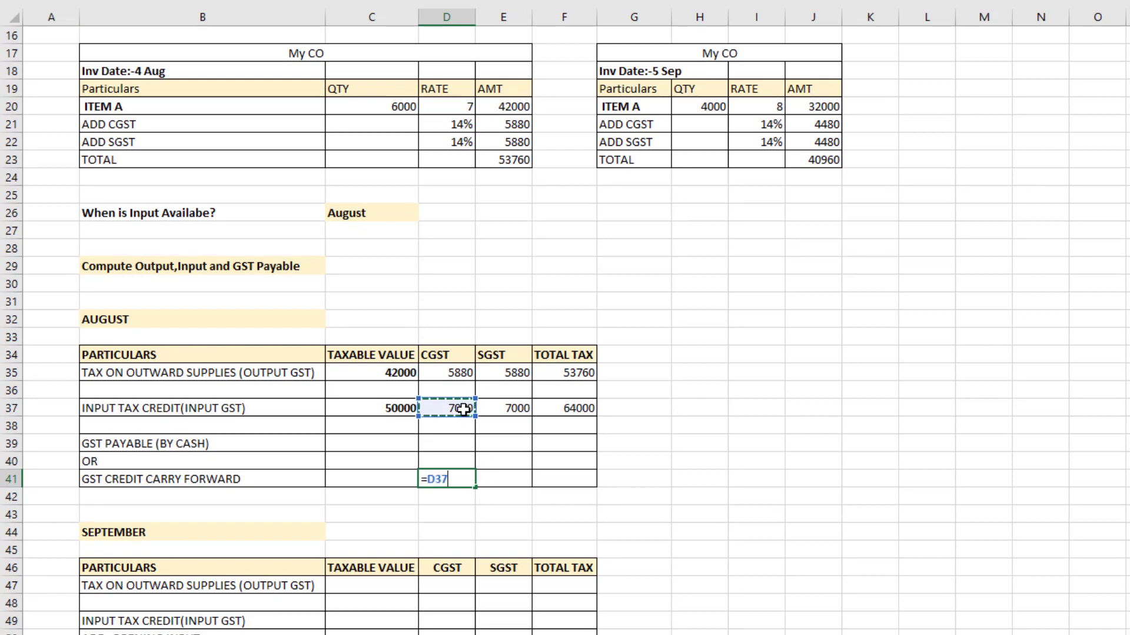
{"action": "type", "text": "-"}
{"action": "left_click", "coordinate": [440, 375]}
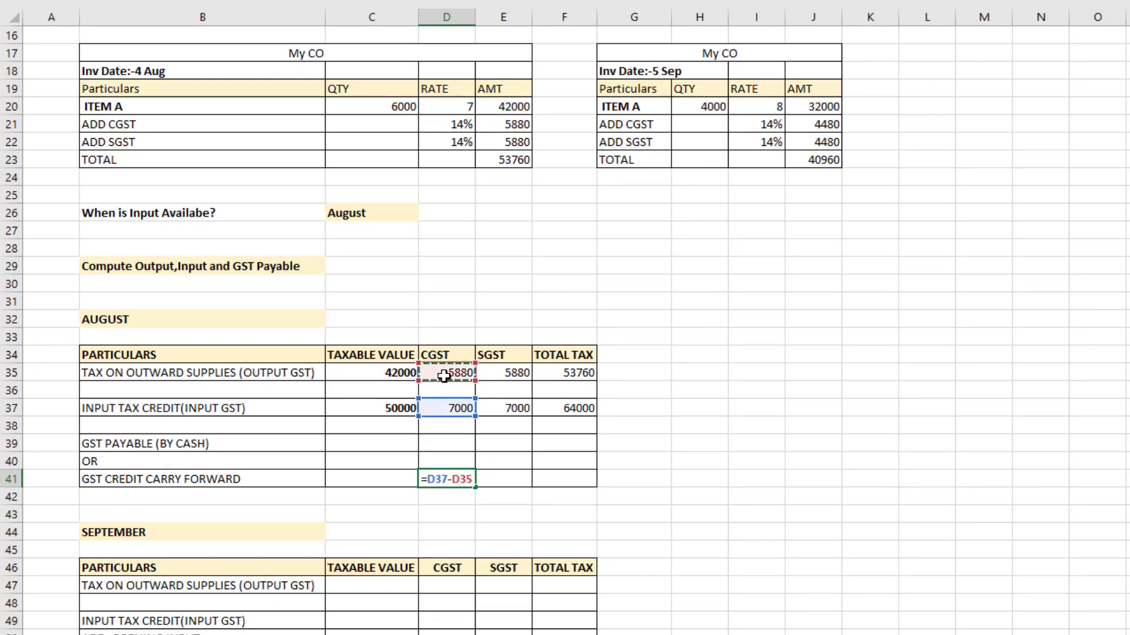
{"action": "key", "text": "Return"}
Step: Calculate the August SGST credit carry forward as input SGST minus output SGST, using E37 minus E35
{"action": "left_click", "coordinate": [505, 478]}
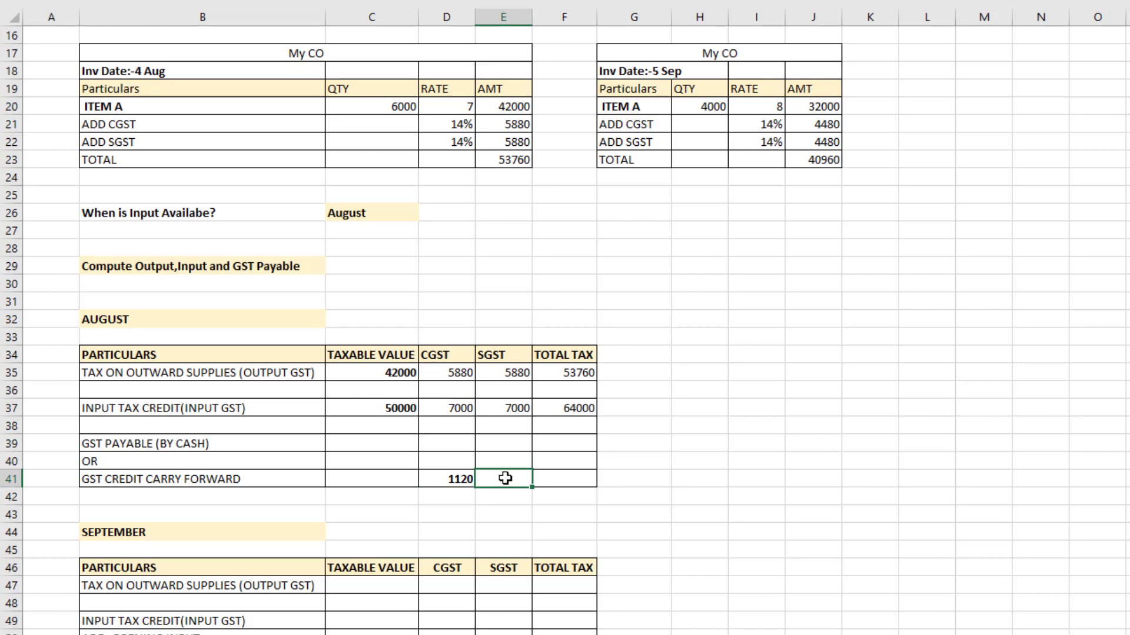
{"action": "type", "text": "="}
{"action": "left_click", "coordinate": [516, 410]}
{"action": "type", "text": "-"}
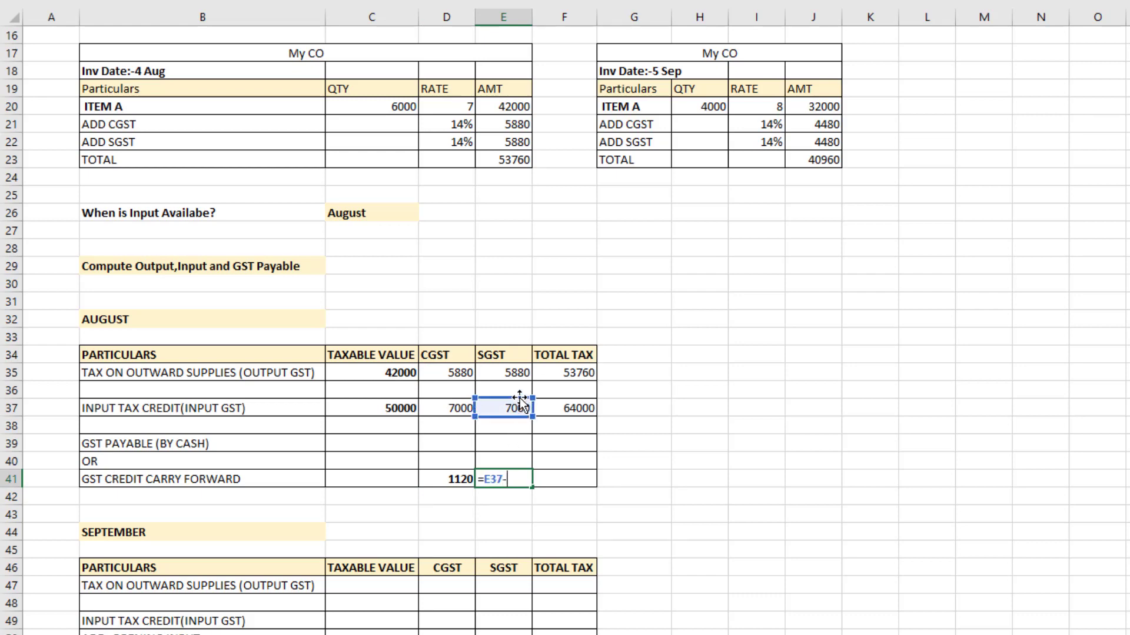
{"action": "left_click", "coordinate": [518, 377]}
{"action": "key", "text": "Return"}
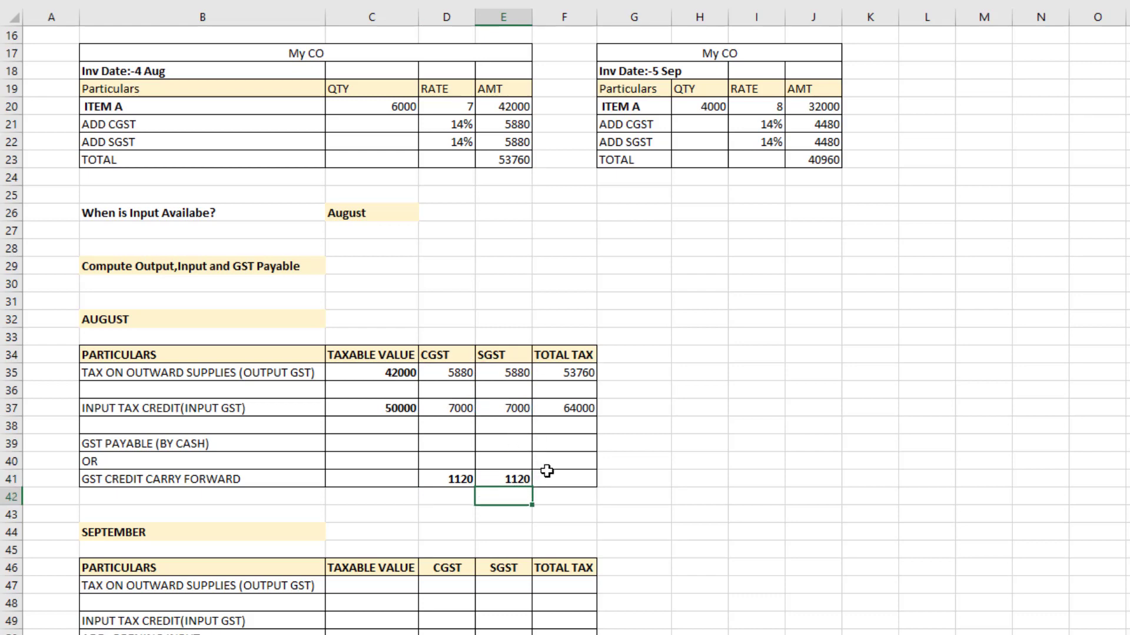
Step: Sum the CGST and SGST credit carry forward into the August Total Tax column with AutoSum
{"action": "left_click", "coordinate": [554, 475]}
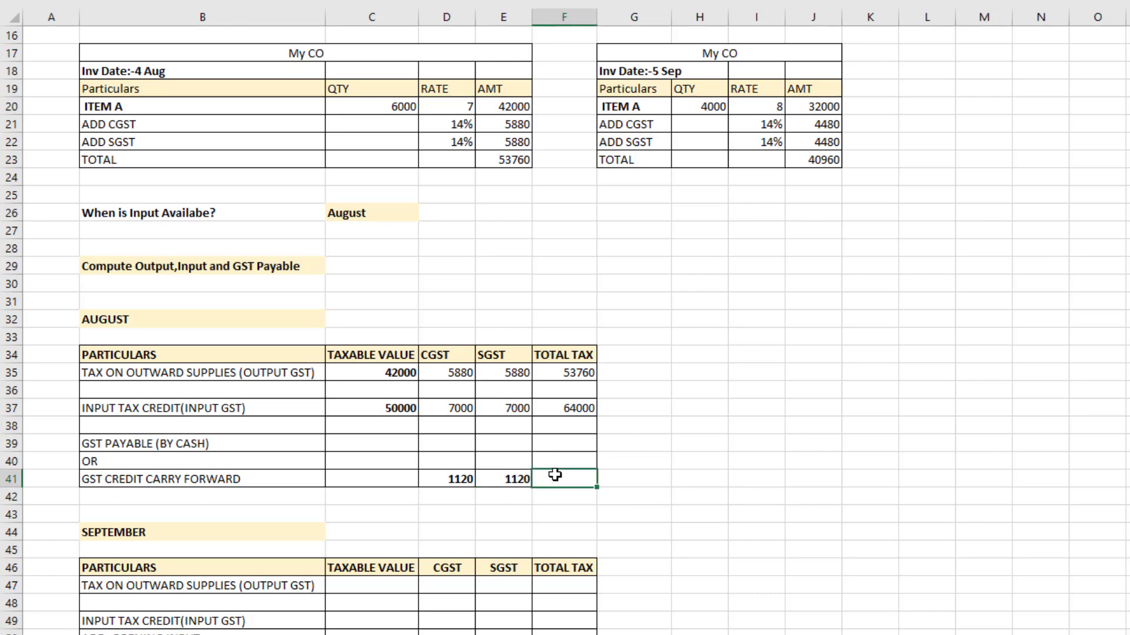
{"action": "key", "text": "alt+equal"}
{"action": "key", "text": "Return"}
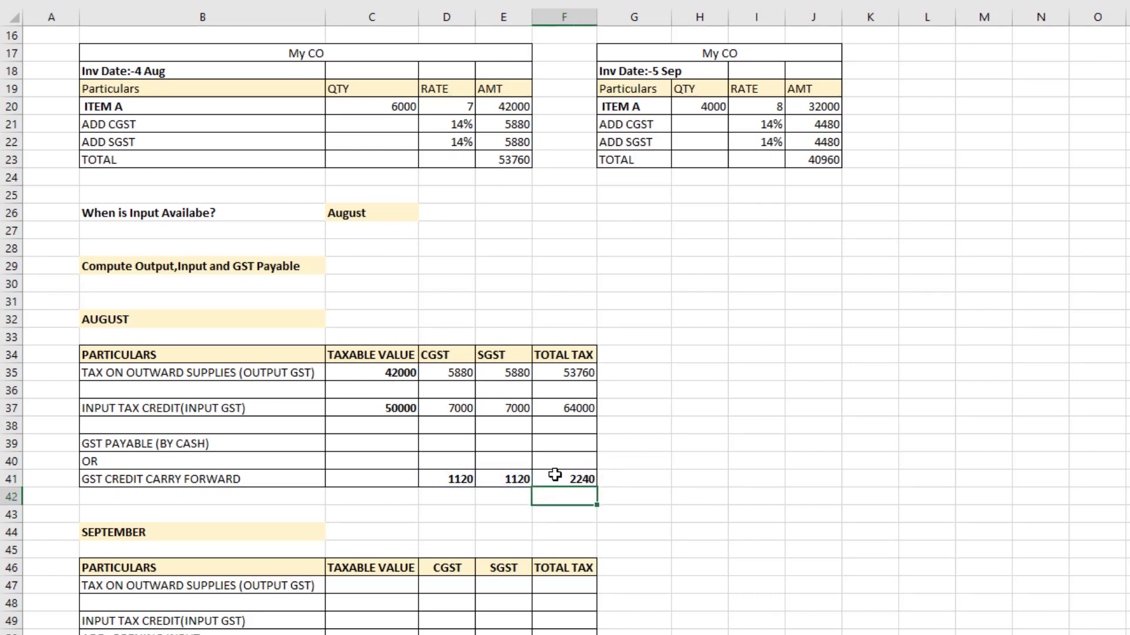
Step: Enter 320000 as the September taxable value for outward supplies
{"action": "left_click", "coordinate": [393, 591]}
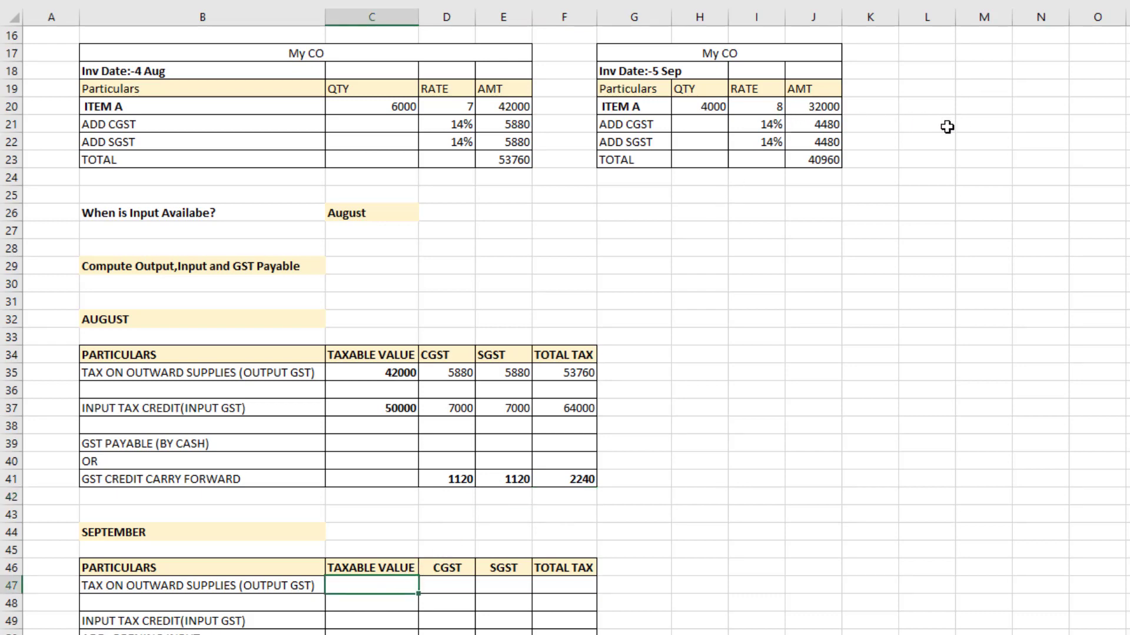
{"action": "type", "text": "320"}
{"action": "key", "text": "Return"}
{"action": "key", "text": "Return"}
{"action": "key", "text": "Up"}
{"action": "key", "text": "Up"}
Step: Calculate the September output CGST as 14% of the taxable value in C47, and set the output SGST equal to the CGST cell
{"action": "key", "text": "Right"}
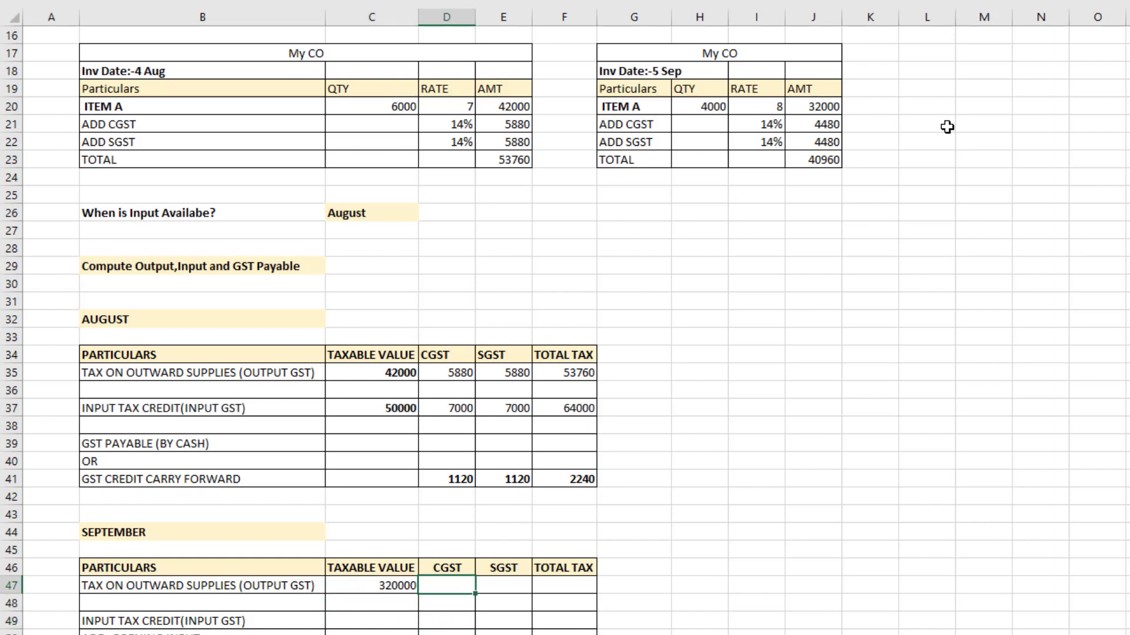
{"action": "type", "text": "="}
{"action": "key", "text": "Left"}
{"action": "type", "text": "*14%"}
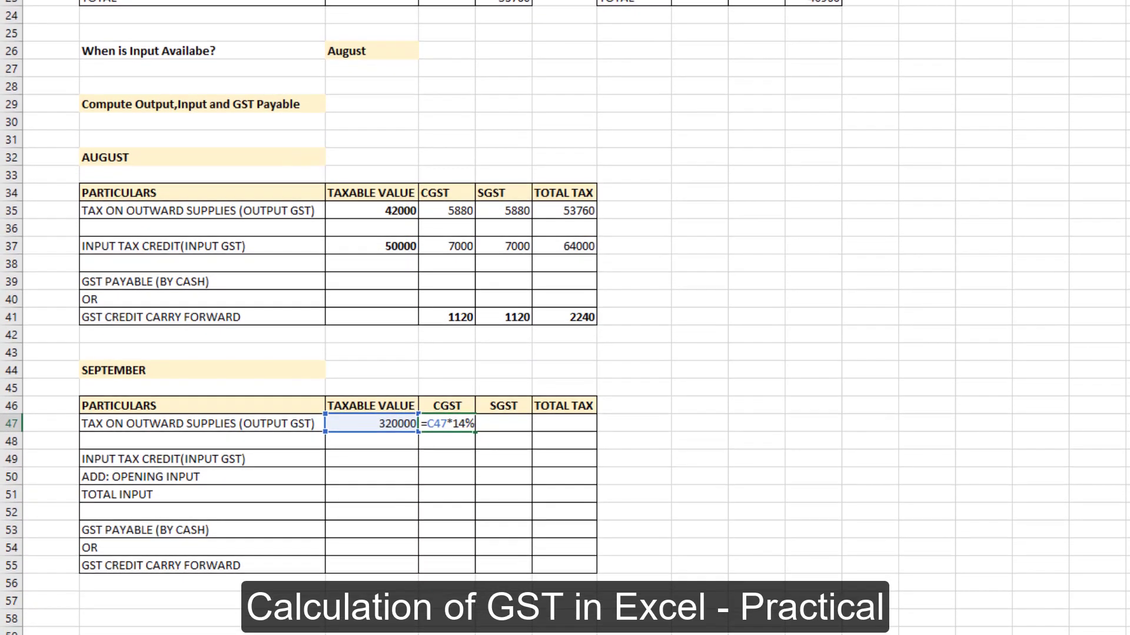
{"action": "key", "text": "Return"}
{"action": "key", "text": "Right"}
{"action": "key", "text": "Up"}
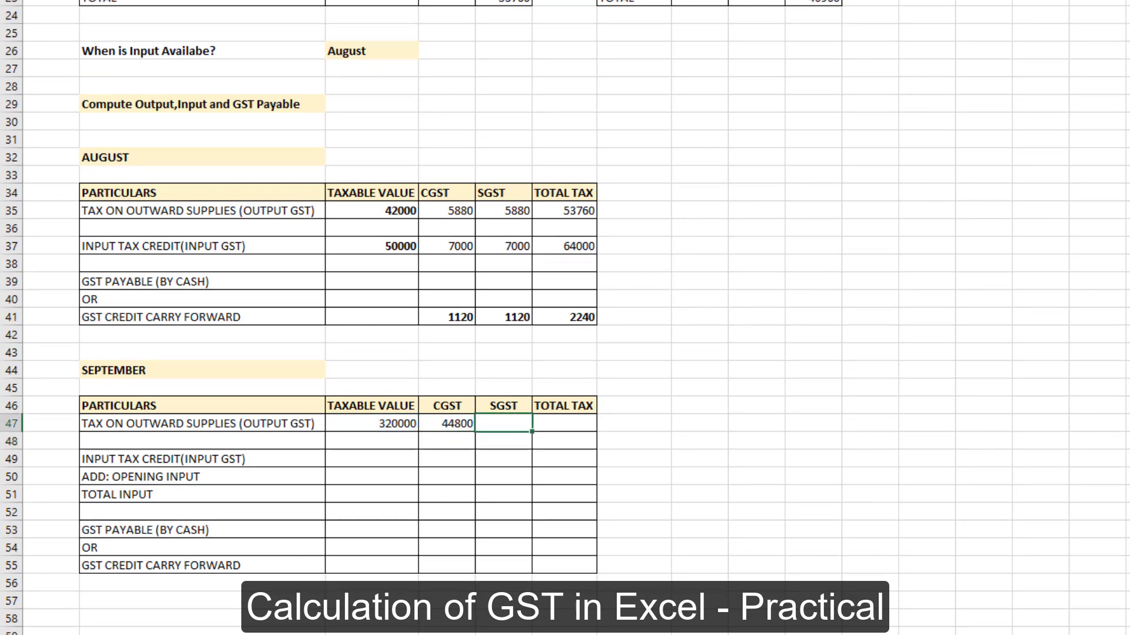
{"action": "type", "text": "="}
{"action": "key", "text": "Left"}
{"action": "key", "text": "Return"}
Step: Fill the September Total Tax cell for outward supplies with AutoSum
{"action": "key", "text": "Right"}
{"action": "key", "text": "Up"}
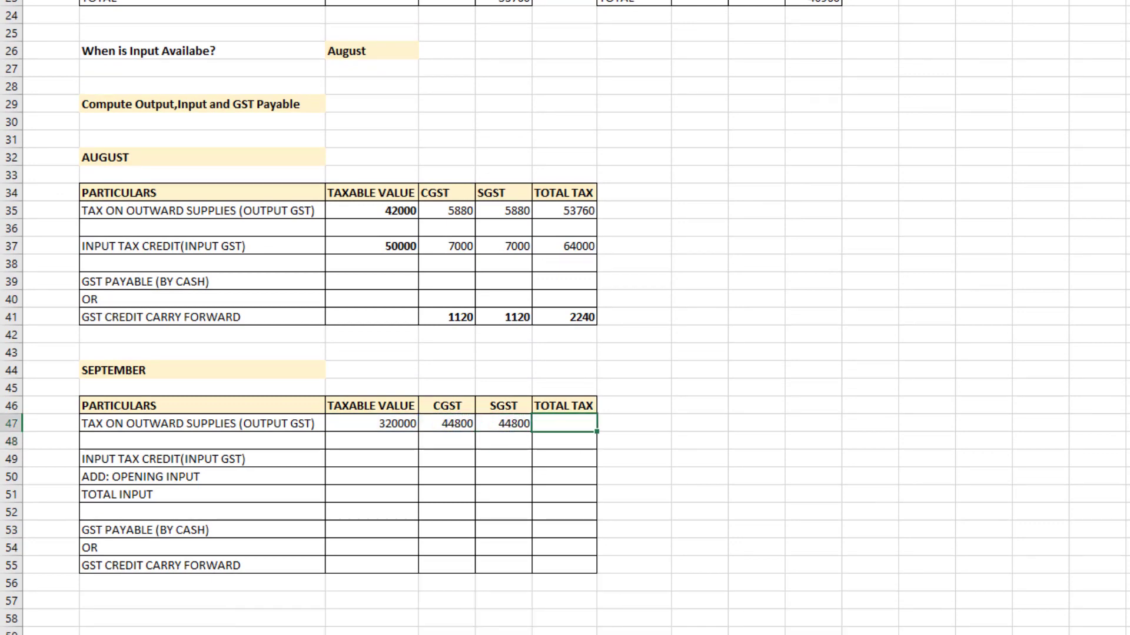
{"action": "key", "text": "alt+equal"}
{"action": "key", "text": "Return"}
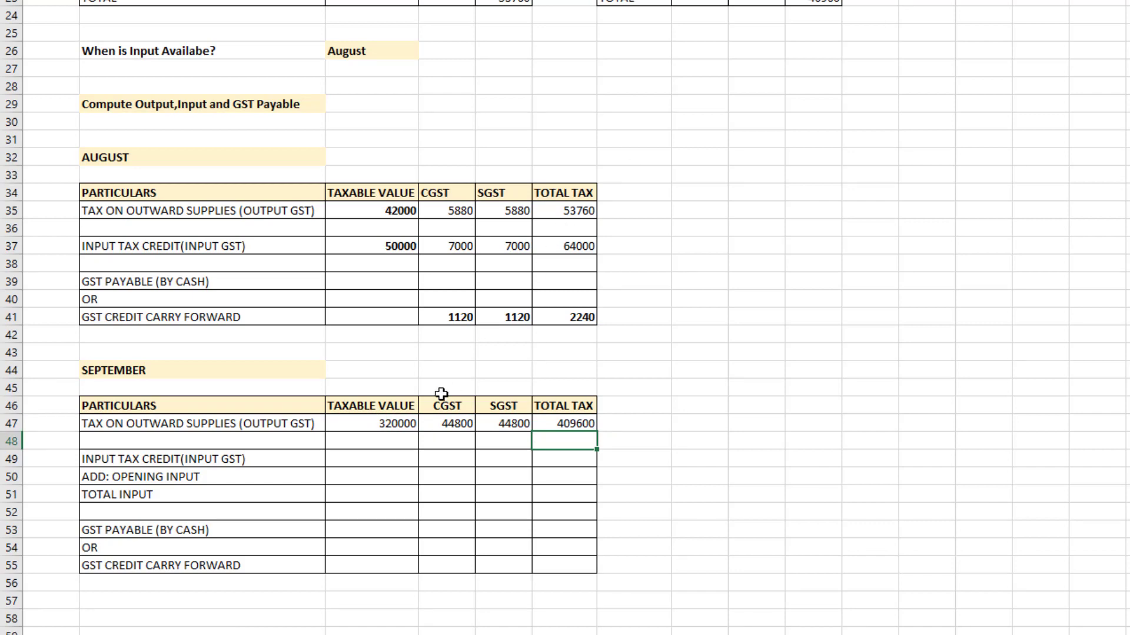
Step: Correct the September taxable value for outward supplies to 32000
{"action": "left_click", "coordinate": [415, 422]}
{"action": "type", "text": "3200"}
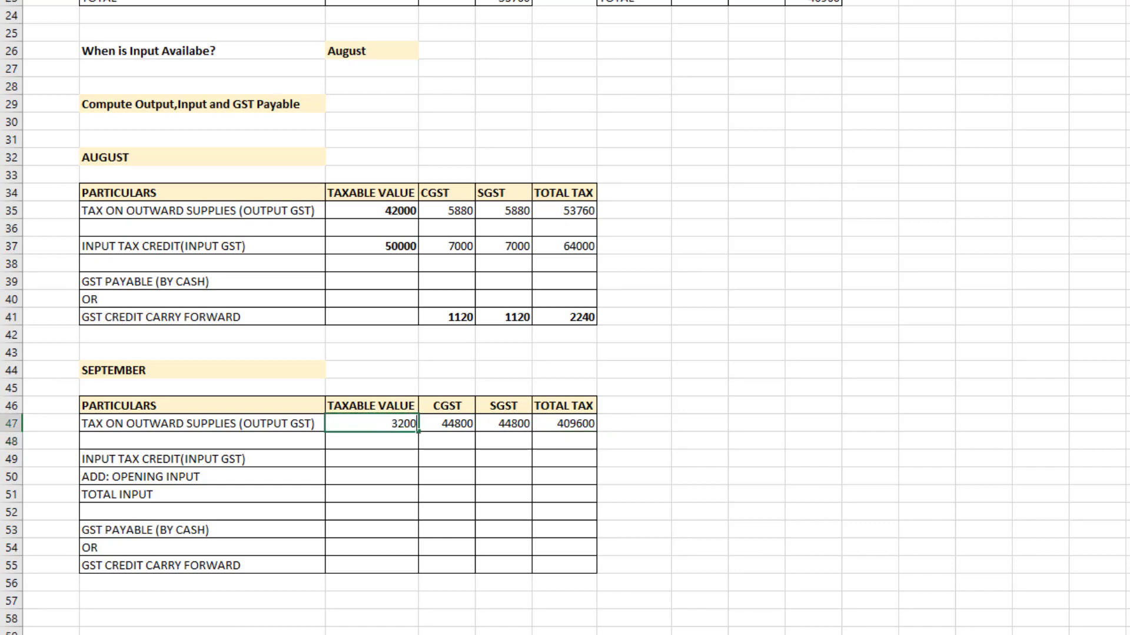
{"action": "key", "text": "Return"}
Step: Enter 0 as the September taxable value for input tax credit
{"action": "key", "text": "Return"}
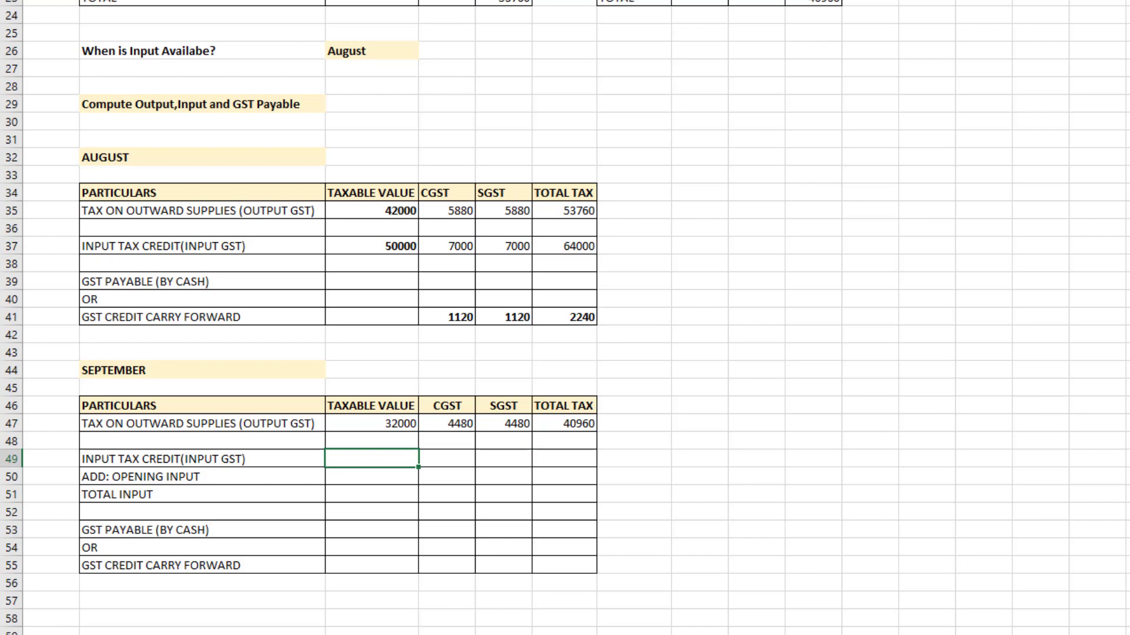
{"action": "type", "text": "0"}
{"action": "key", "text": "Tab"}
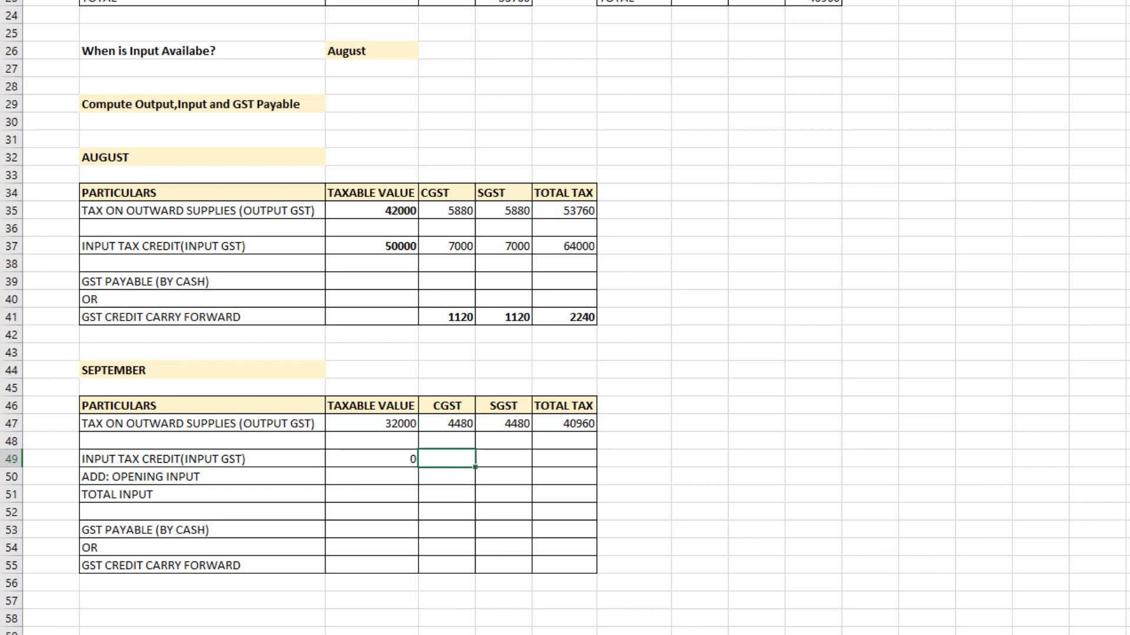
Step: Enter 0 as the September CGST and SGST for input tax credit
{"action": "type", "text": "0"}
{"action": "key", "text": "Tab"}
{"action": "type", "text": "0"}
{"action": "key", "text": "Down"}
{"action": "key", "text": "Left"}
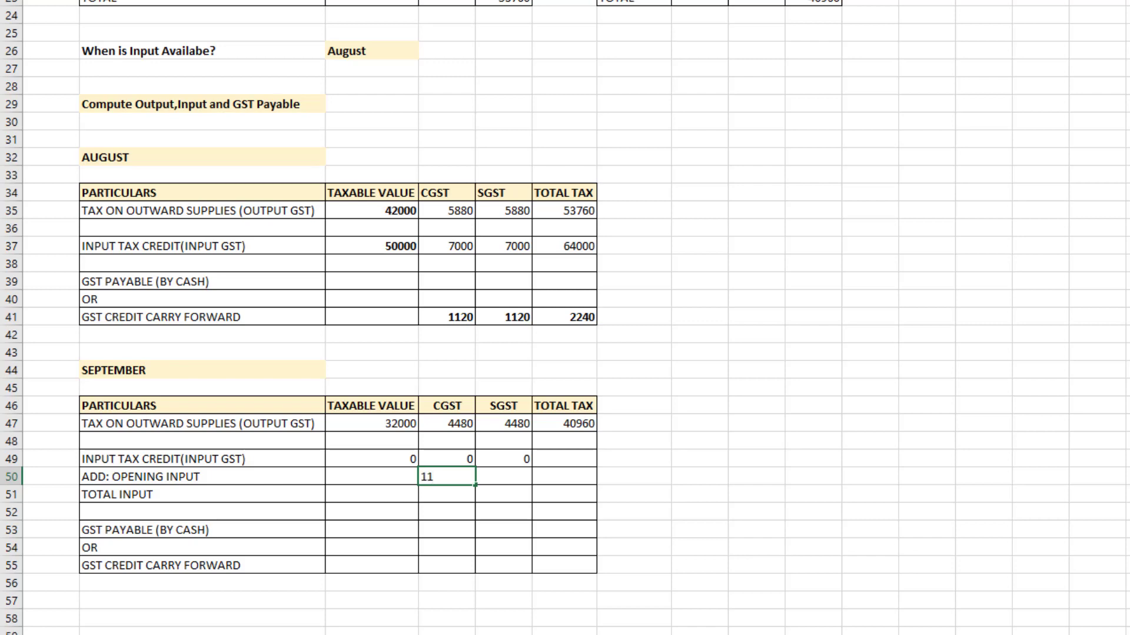
Step: Enter 1120 as both the CGST and SGST opening input for September, and sum them in that row's Total Tax cell
{"action": "type", "text": "1120"}
{"action": "key", "text": "Tab"}
{"action": "type", "text": "11"}
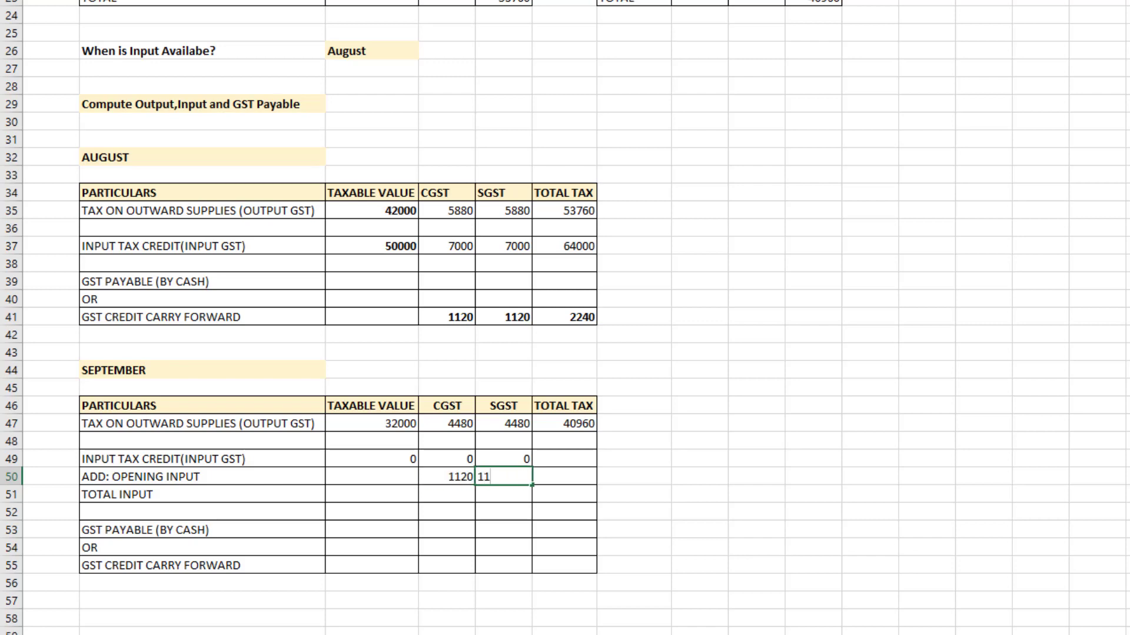
{"action": "key", "text": "Tab"}
{"action": "type", "text": "=SUM(D50:E50)"}
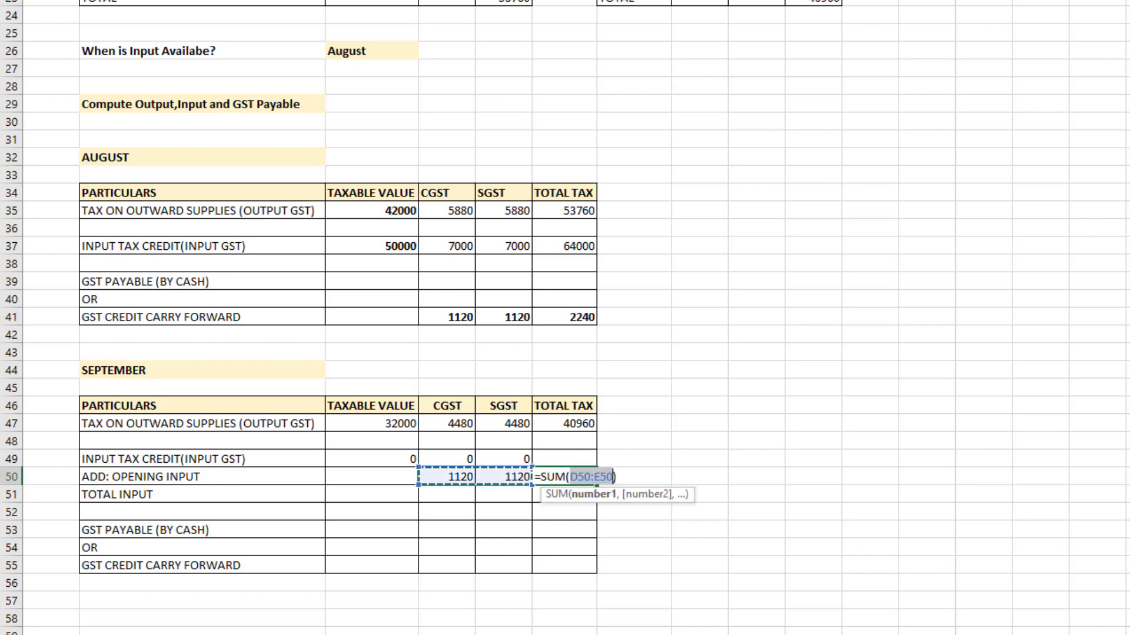
{"action": "key", "text": "Return"}
Step: Sum the September input tax credit and opening input in the Total Input CGST cell, and fill the formula across to SGST and Total Tax
{"action": "key", "text": "Left"}
{"action": "key", "text": "Left"}
{"action": "type", "text": "=SUM(D49:D50)"}
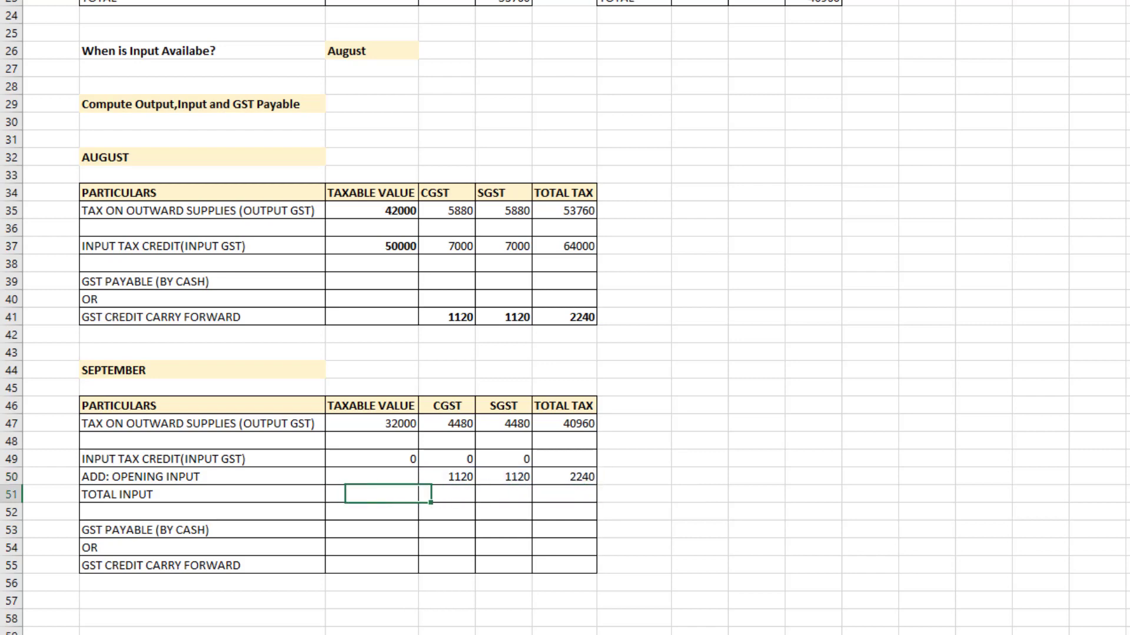
{"action": "key", "text": "Return"}
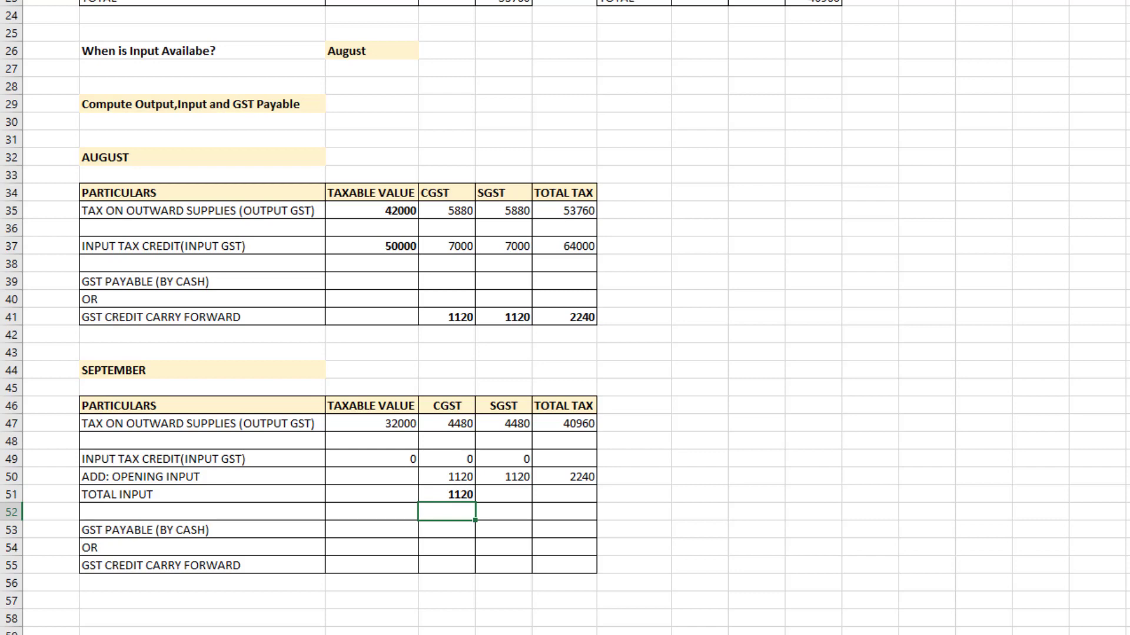
{"action": "key", "text": "Up"}
{"action": "key", "text": "shift+Right"}
{"action": "key", "text": "shift+Right"}
{"action": "key", "text": "ctrl+r"}
Step: Calculate the September CGST payable by cash in D53 as output CGST minus total input CGST (=D47-D51)
{"action": "key", "text": "Down"}
{"action": "key", "text": "Down"}
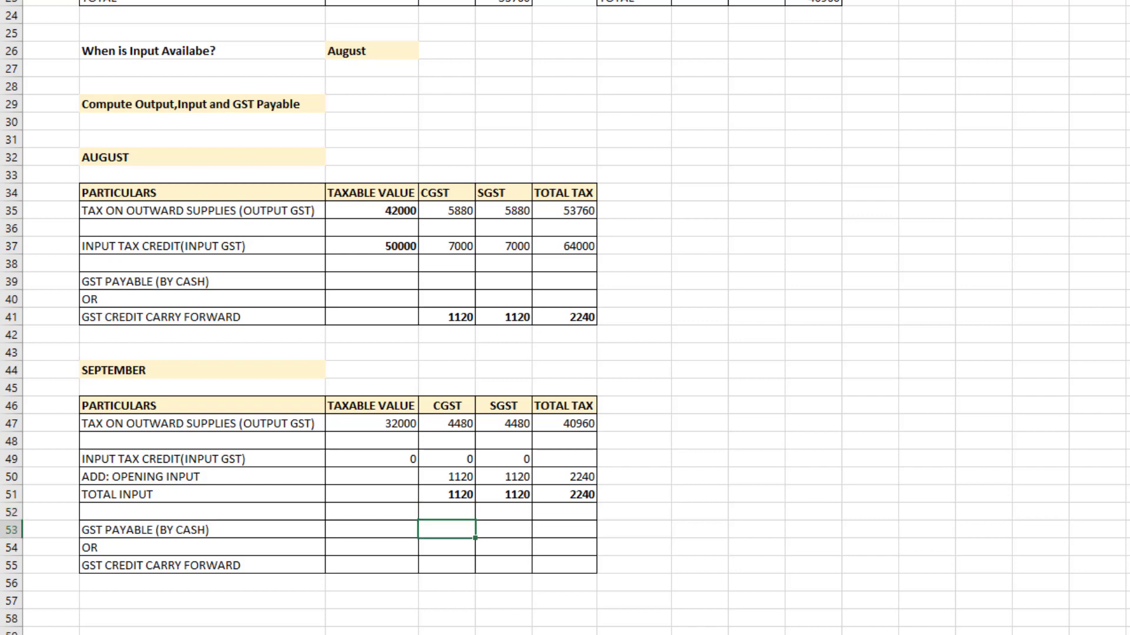
{"action": "left_click", "coordinate": [460, 430]}
{"action": "type", "text": "-"}
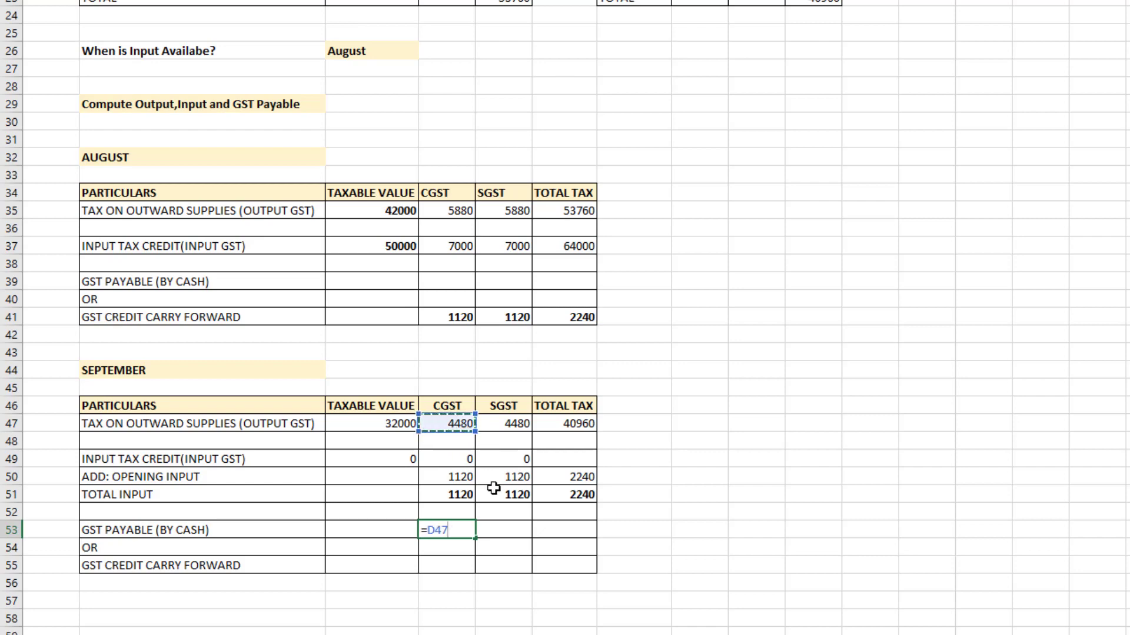
{"action": "left_click", "coordinate": [469, 496]}
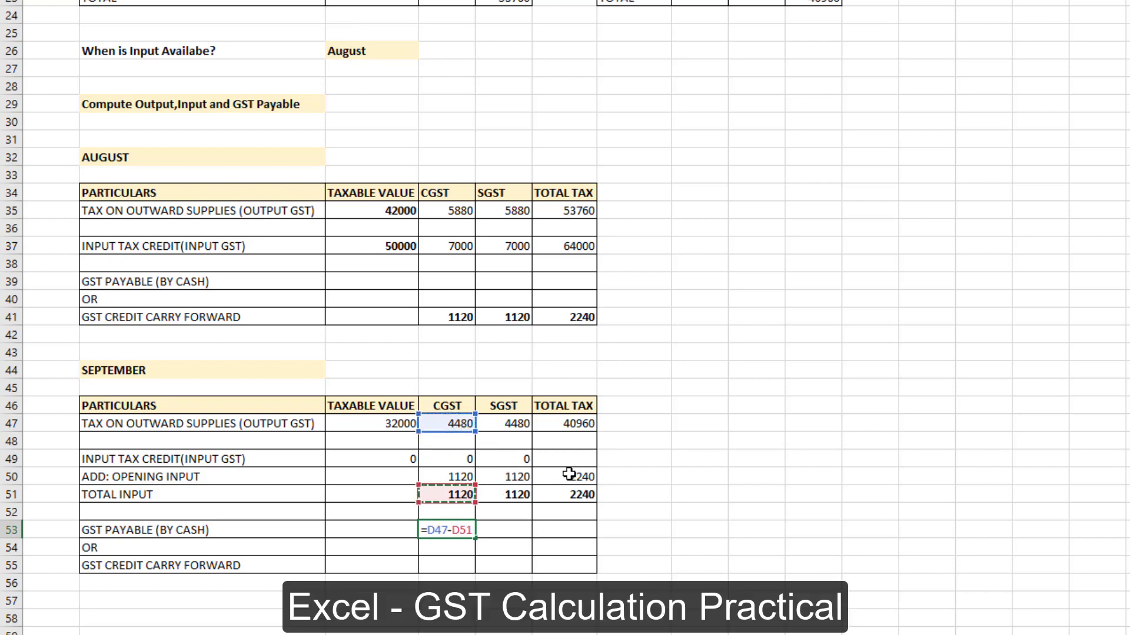
{"action": "key", "text": "Return"}
Step: Calculate the September SGST payable by cash in E53 as output SGST minus total input SGST (=E47-E51)
{"action": "left_click", "coordinate": [519, 530]}
{"action": "type", "text": "="}
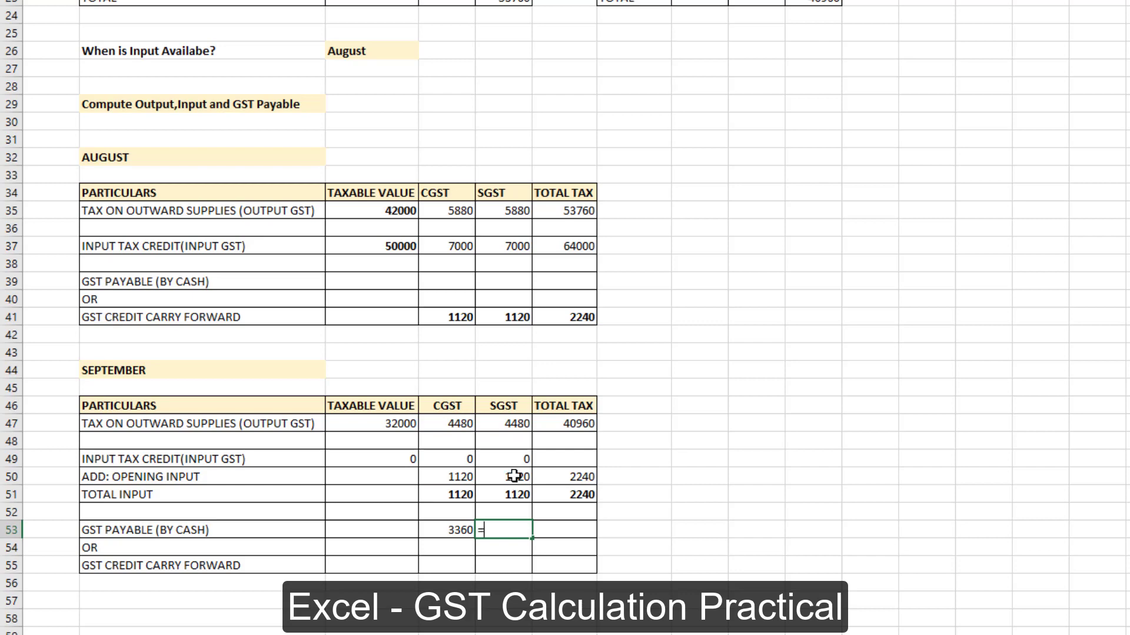
{"action": "left_click", "coordinate": [516, 426]}
{"action": "type", "text": "-"}
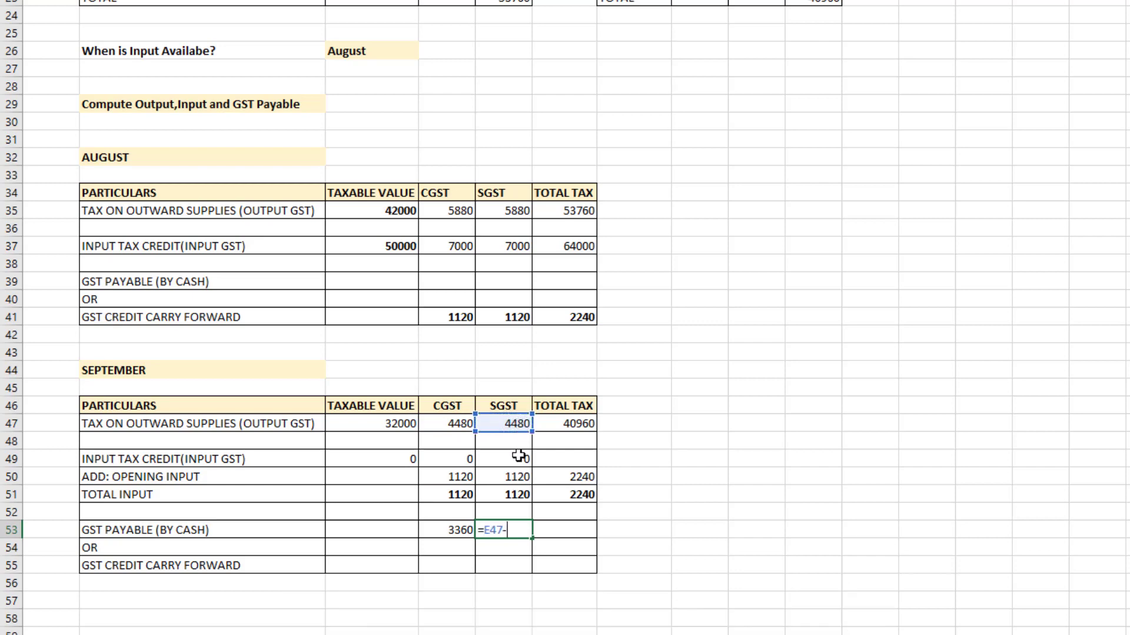
{"action": "left_click", "coordinate": [517, 494]}
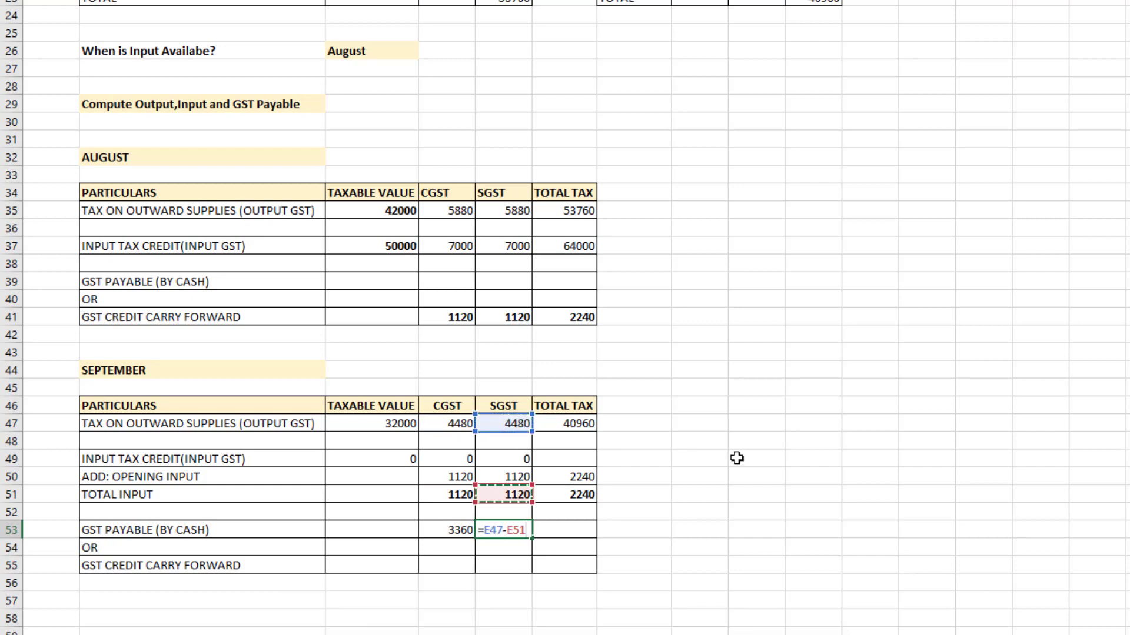
{"action": "key", "text": "Return"}
Step: Fill the Total Tax cell of September's GST Payable row with AutoSum
{"action": "key", "text": "Right"}
{"action": "key", "text": "Up"}
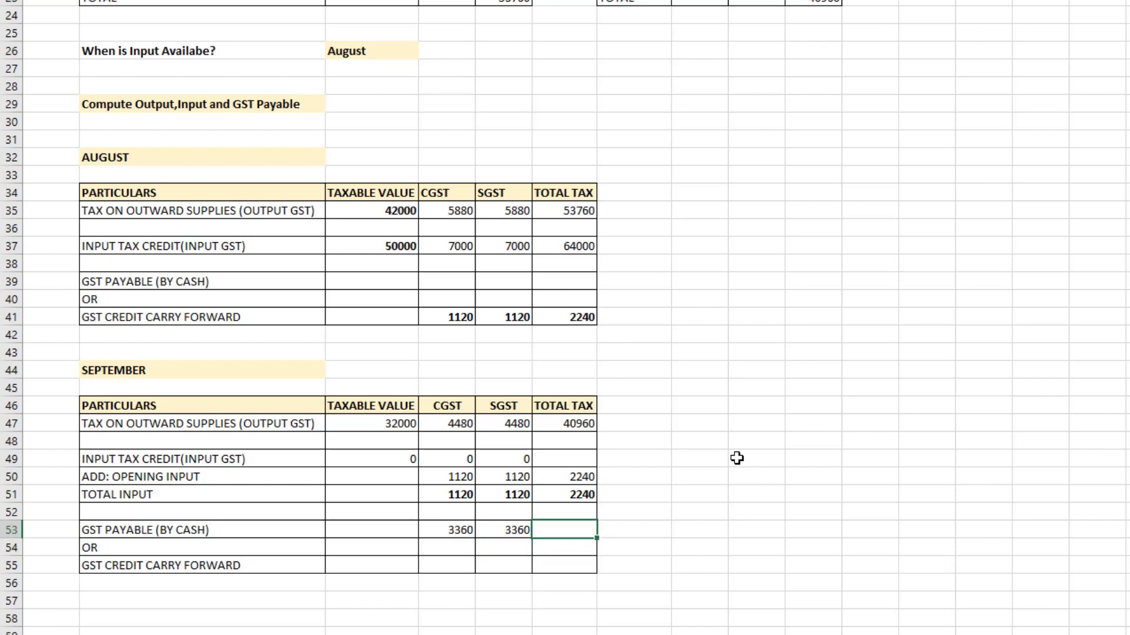
{"action": "key", "text": "alt+equal"}
{"action": "key", "text": "Return"}
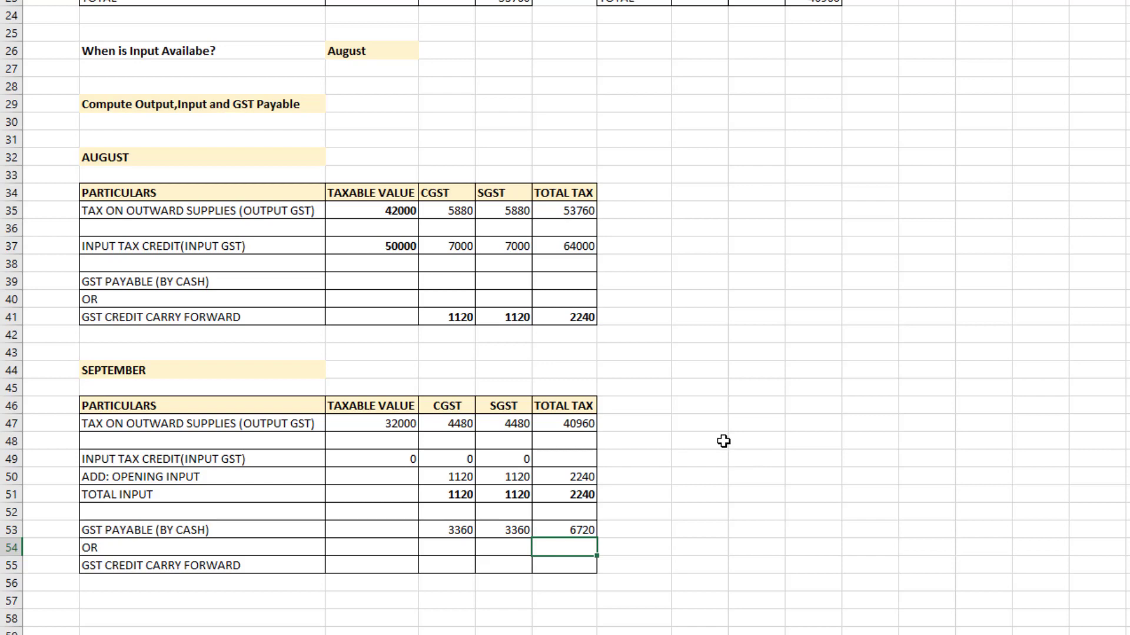
Step: Go to the next example sheet and enter Oct as the month when input is available
{"action": "key", "text": "ctrl+Page_Down"}
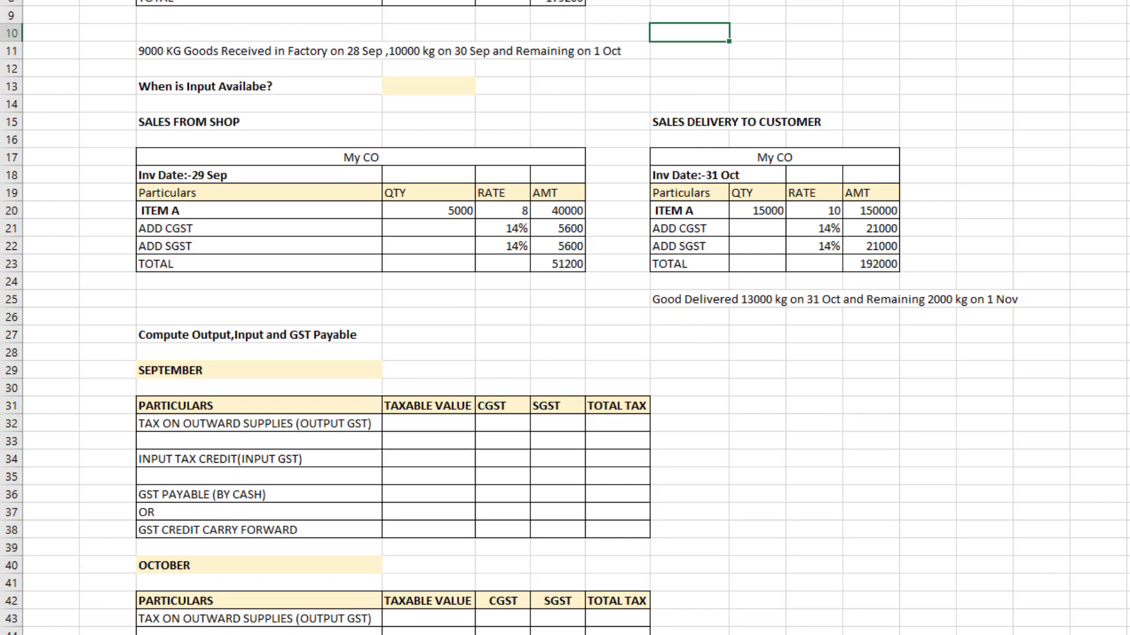
{"action": "left_click", "coordinate": [259, 1]}
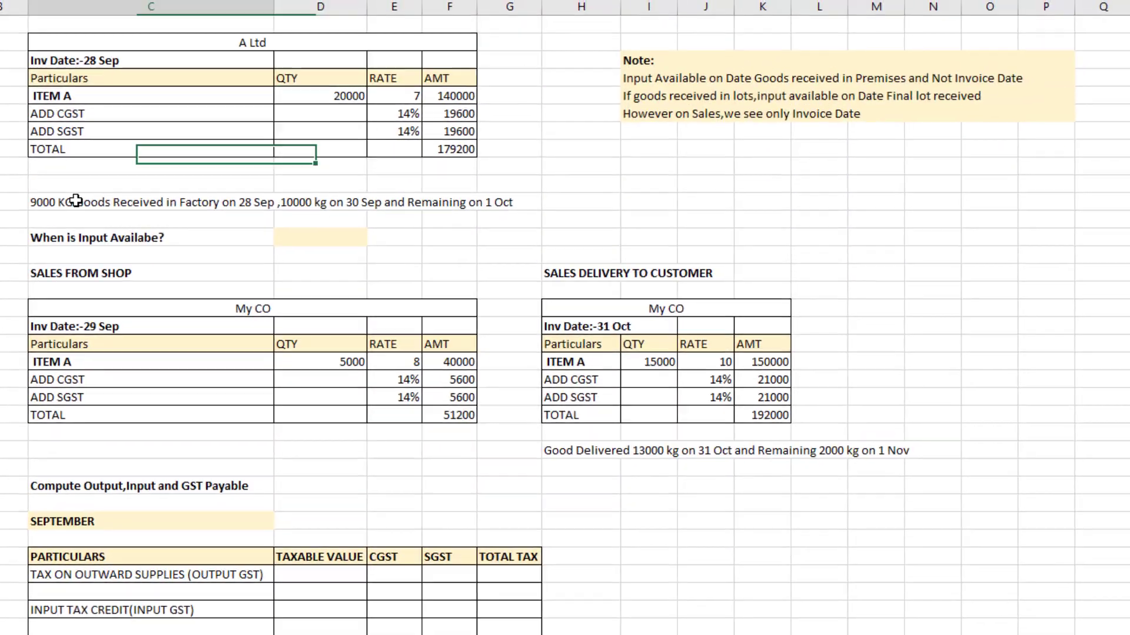
{"action": "left_click", "coordinate": [151, 186]}
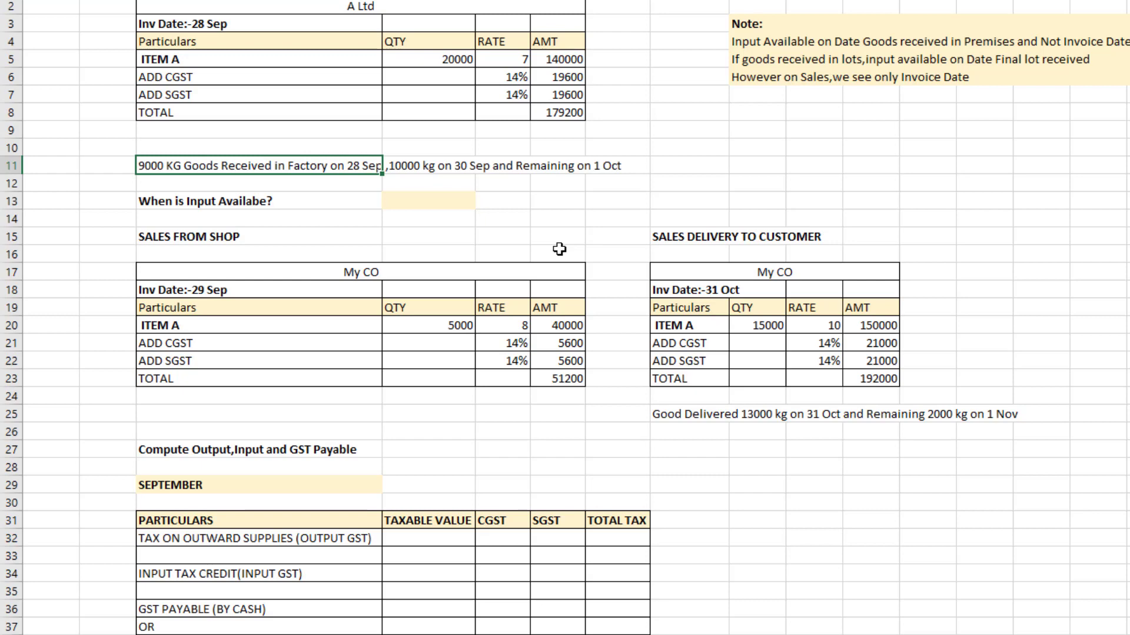
{"action": "left_click", "coordinate": [433, 195]}
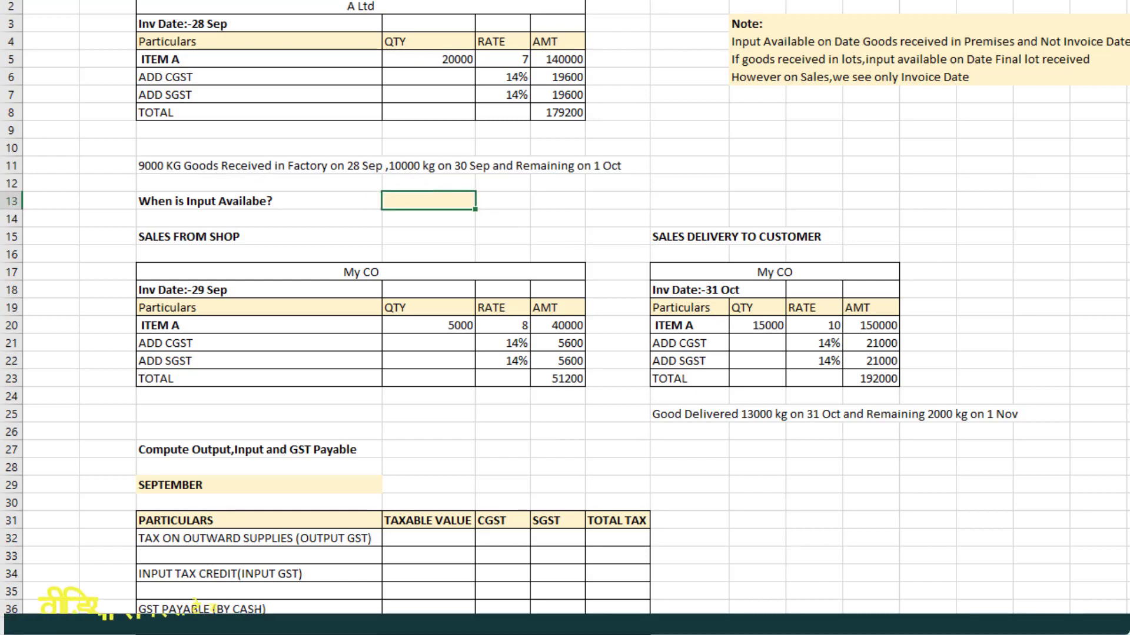
{"action": "type", "text": "Oc"}
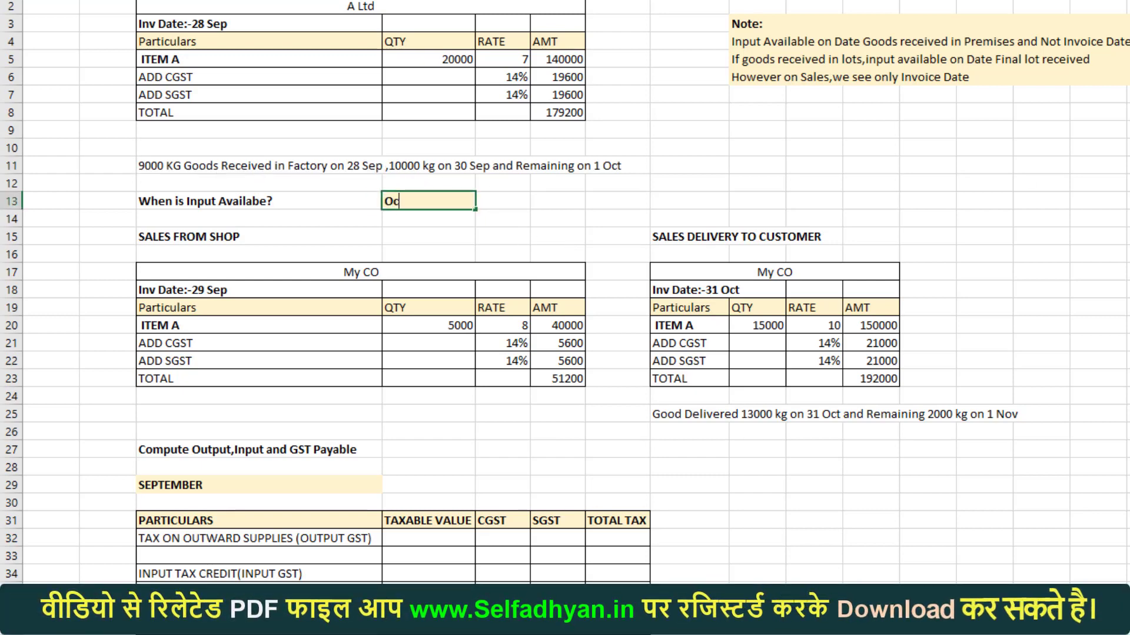
{"action": "type", "text": "t"}
{"action": "key", "text": "Return"}
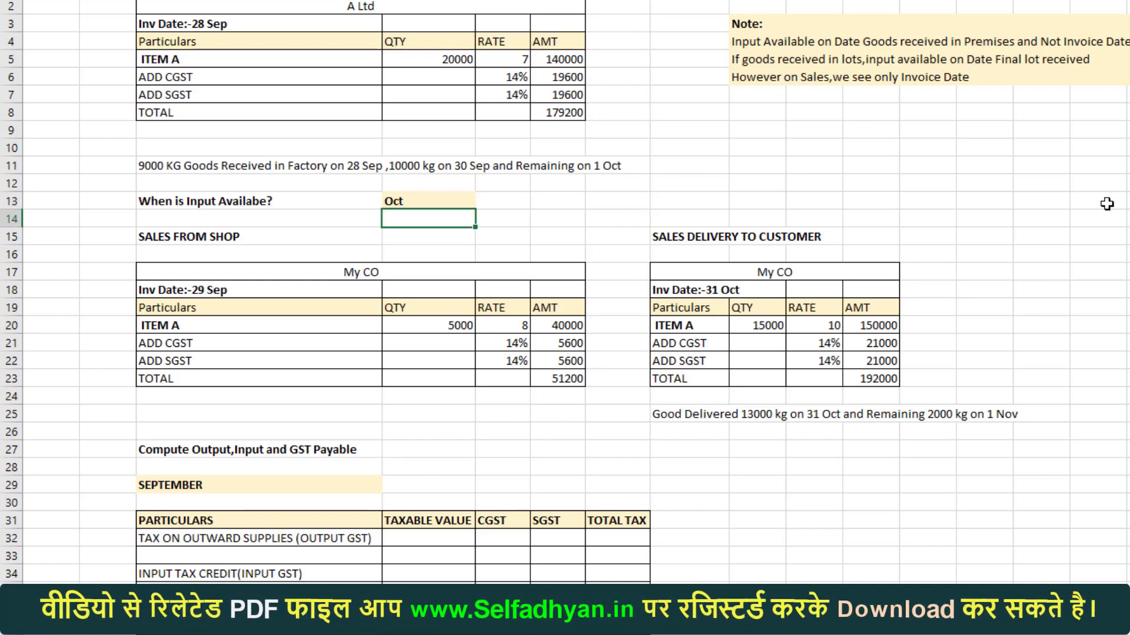
Step: Examine the invoice dates of the shop and delivery sales and the note on when the goods were delivered
{"action": "left_click", "coordinate": [377, 272]}
{"action": "left_click", "coordinate": [325, 296]}
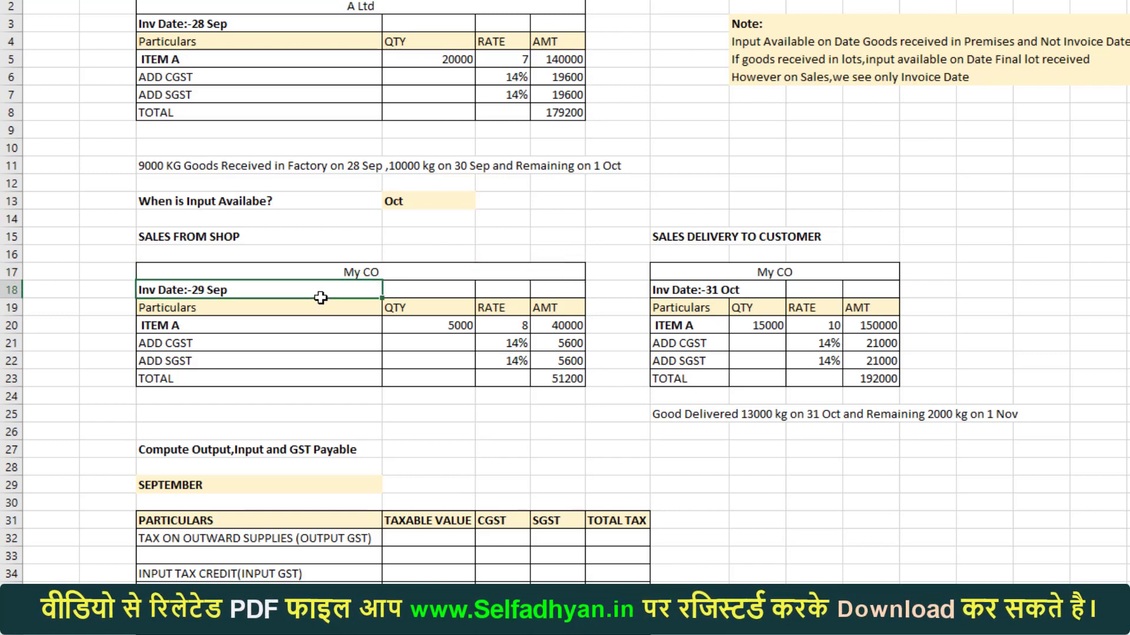
{"action": "left_click", "coordinate": [710, 289]}
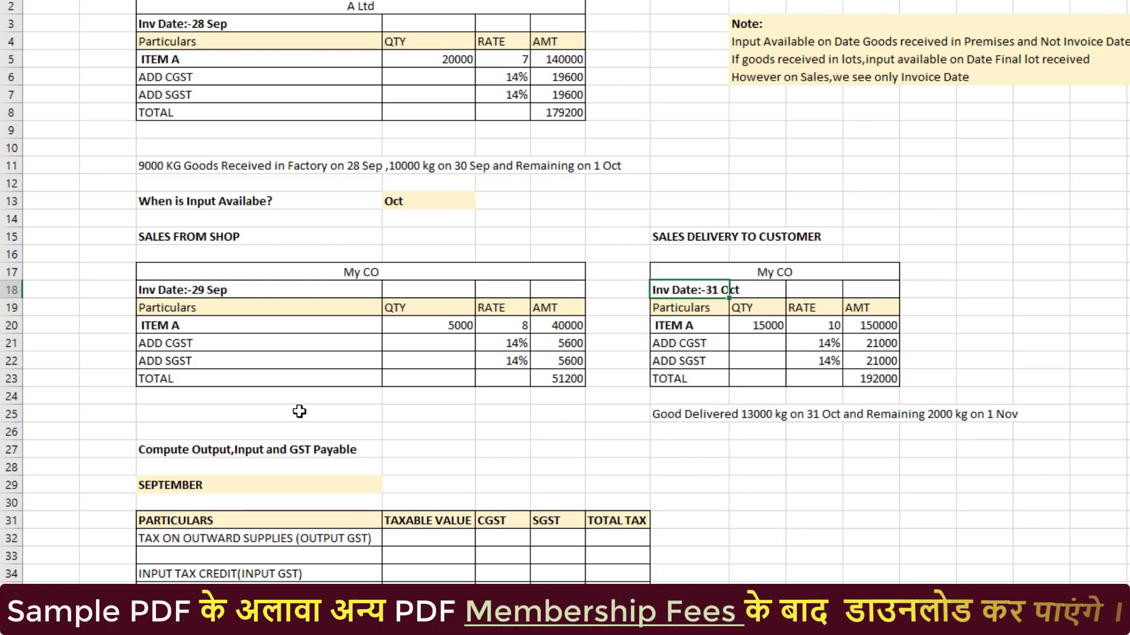
{"action": "key", "text": "ctrl+Down"}
{"action": "key", "text": "ctrl+Down"}
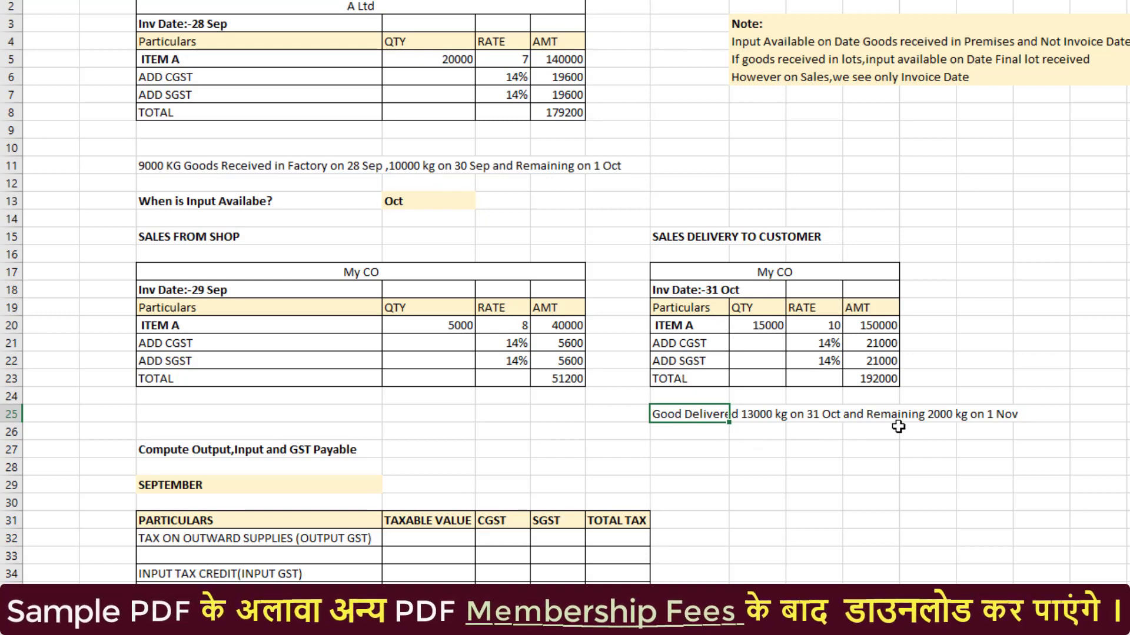
{"action": "key", "text": "Right"}
{"action": "key", "text": "Right"}
{"action": "key", "text": "Right"}
{"action": "key", "text": "Right"}
{"action": "key", "text": "Right"}
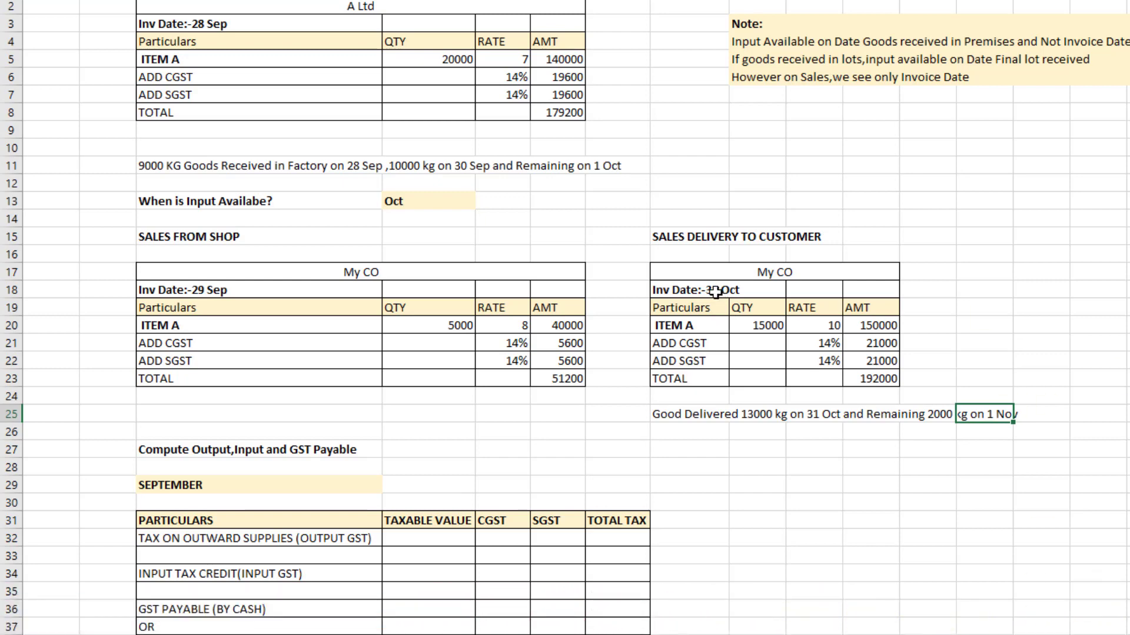
{"action": "left_click", "coordinate": [715, 291]}
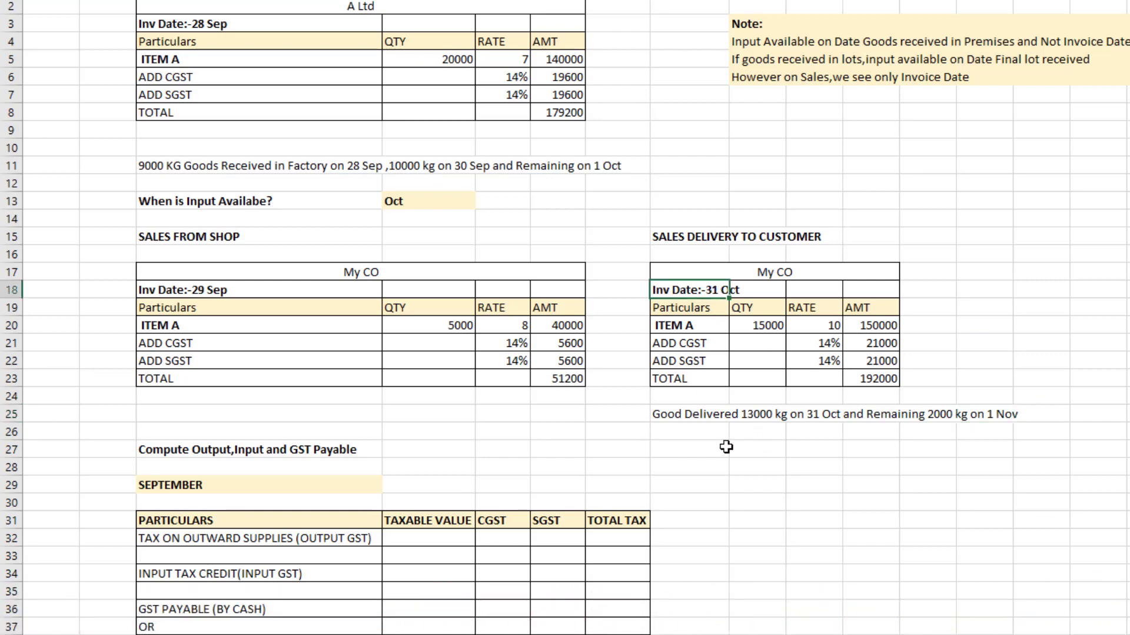
{"action": "left_click", "coordinate": [694, 415]}
{"action": "left_click", "coordinate": [695, 433]}
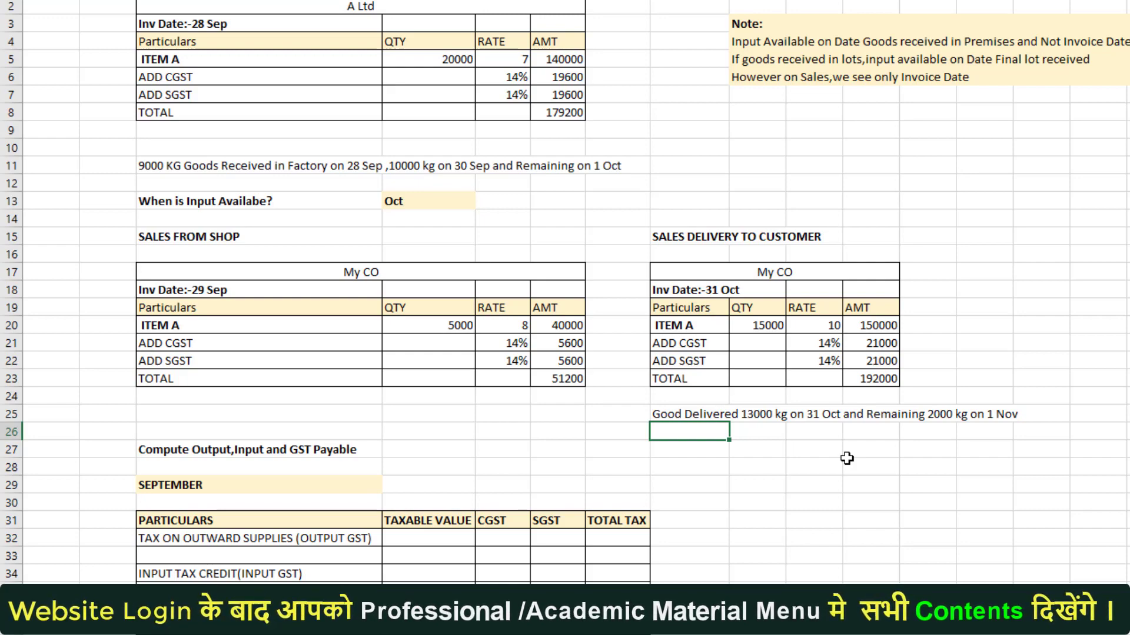
{"action": "scroll", "coordinate": [829, 465], "scroll_direction": "down", "scroll_amount": 5}
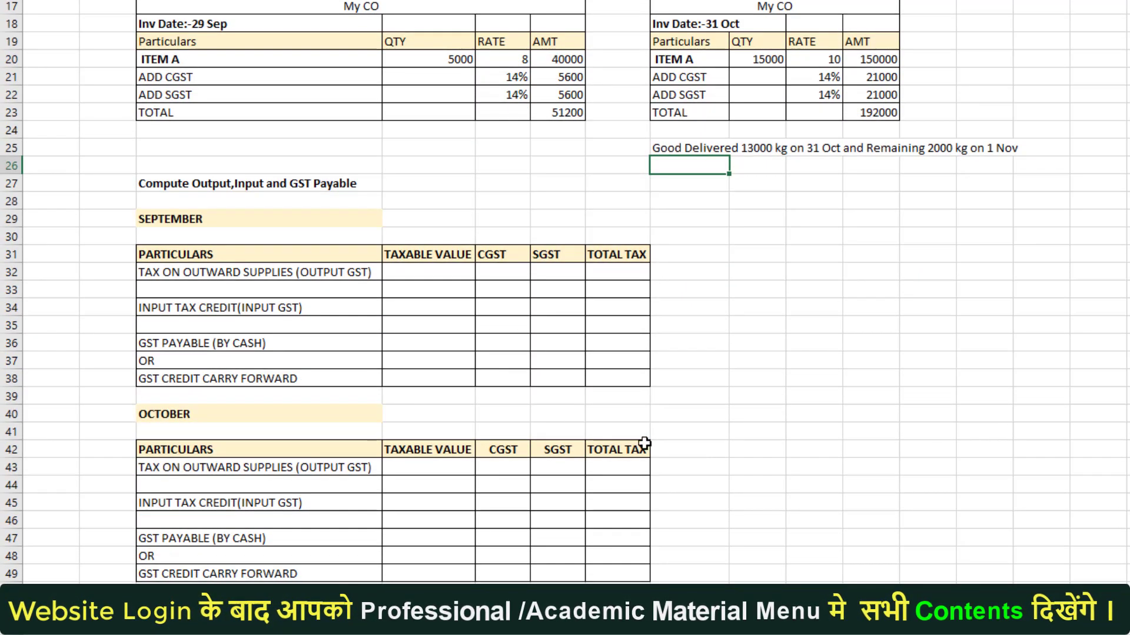
{"action": "scroll", "coordinate": [557, 416], "scroll_direction": "up", "scroll_amount": 5}
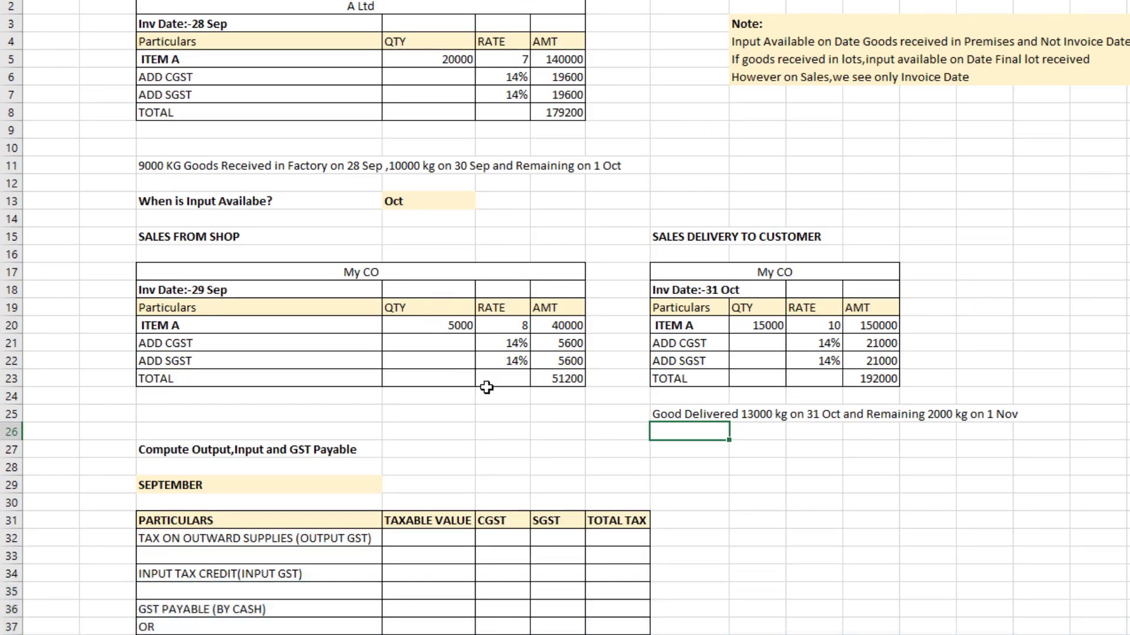
Step: Enter 40000 as the September taxable value for tax on outward supplies
{"action": "key", "text": "Down"}
{"action": "key", "text": "Down"}
{"action": "key", "text": "Down"}
{"action": "key", "text": "Left"}
{"action": "key", "text": "Left"}
{"action": "scroll", "coordinate": [486, 387], "scroll_direction": "down", "scroll_amount": 1}
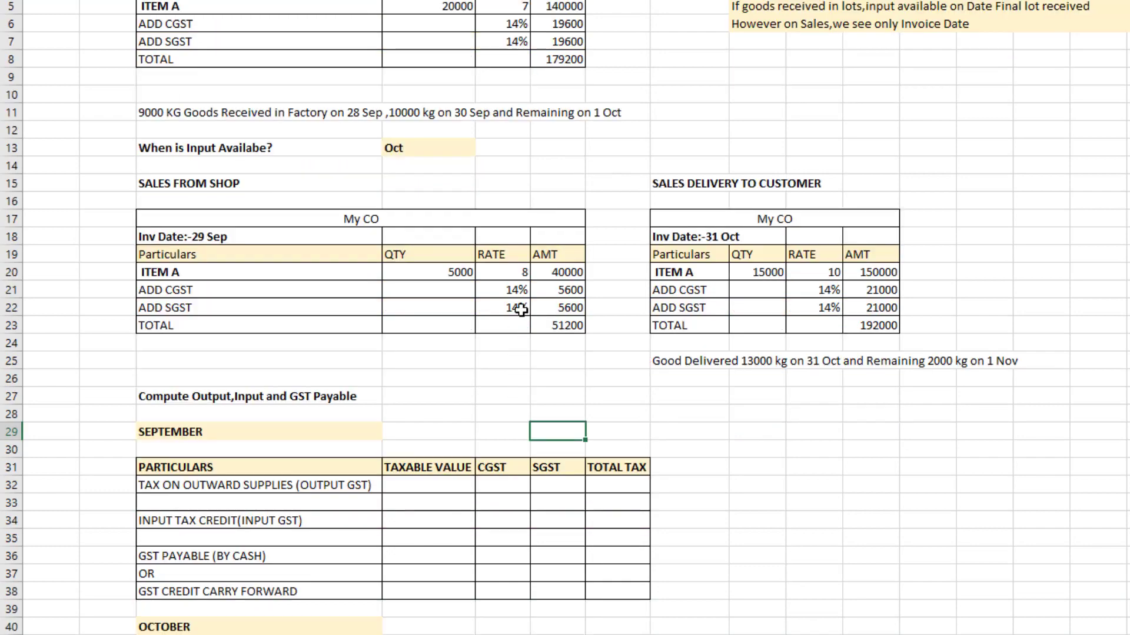
{"action": "scroll", "coordinate": [520, 310], "scroll_direction": "down", "scroll_amount": 3}
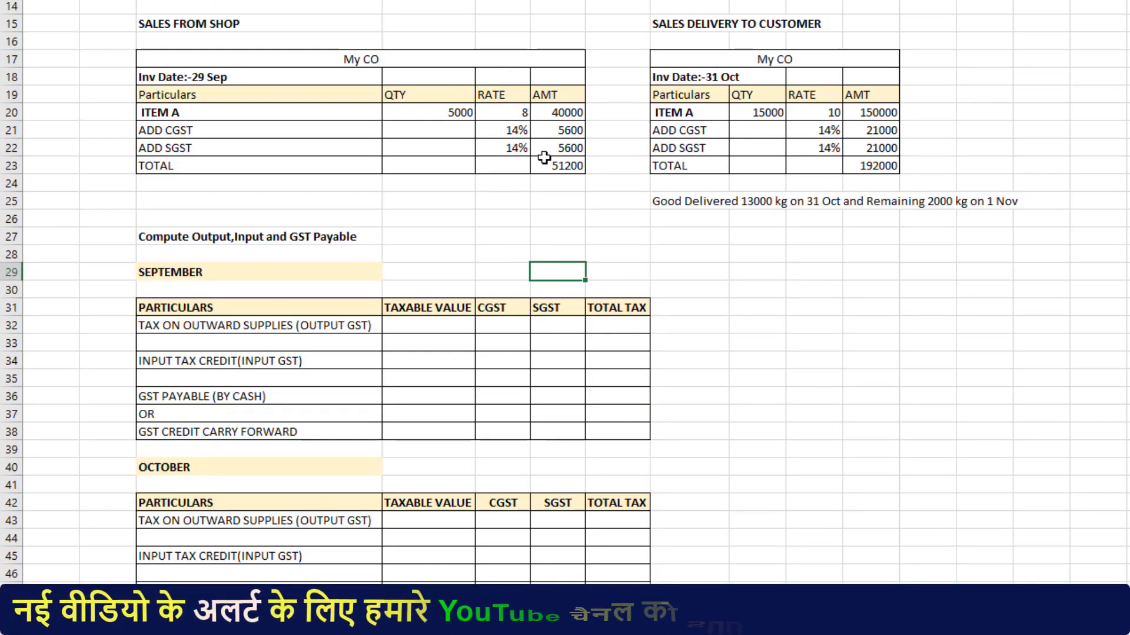
{"action": "left_click", "coordinate": [456, 321]}
{"action": "type", "text": "40"}
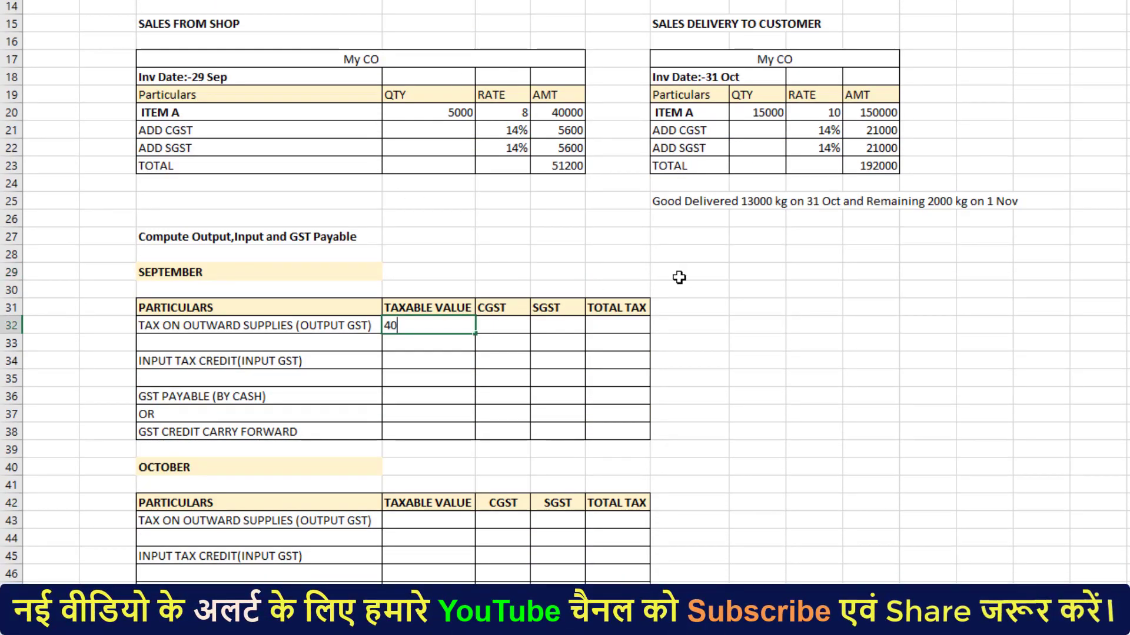
{"action": "type", "text": "0000"}
{"action": "key", "text": "Tab"}
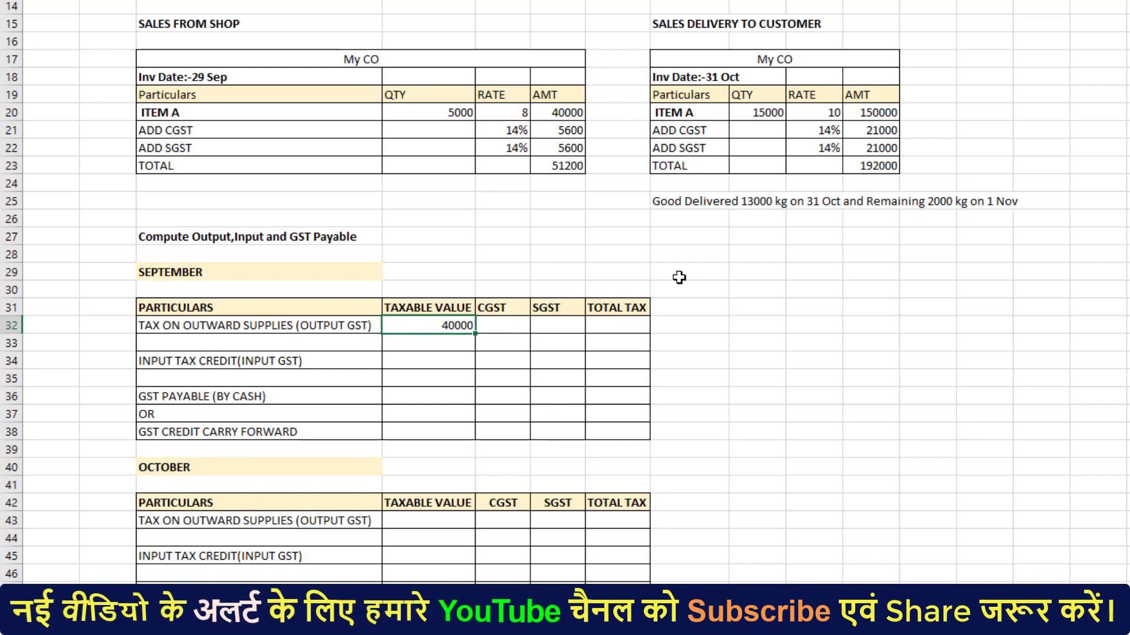
Step: Calculate the September output CGST as 14% of the taxable value in D32, and set the output SGST equal to the CGST cell
{"action": "type", "text": "="}
{"action": "key", "text": "Left"}
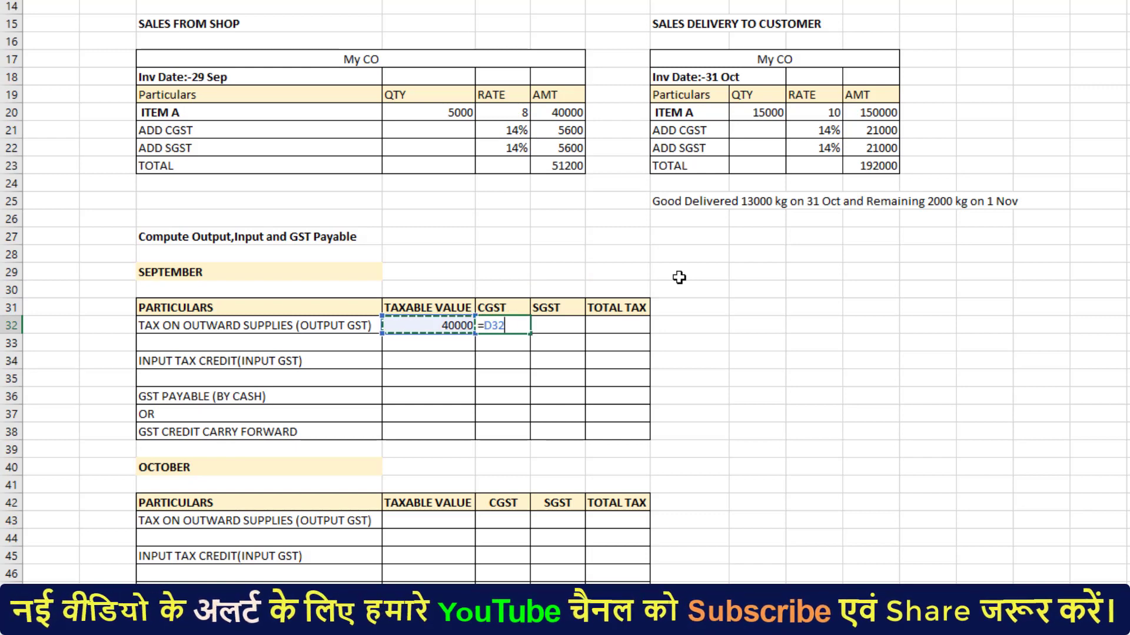
{"action": "type", "text": "*14"}
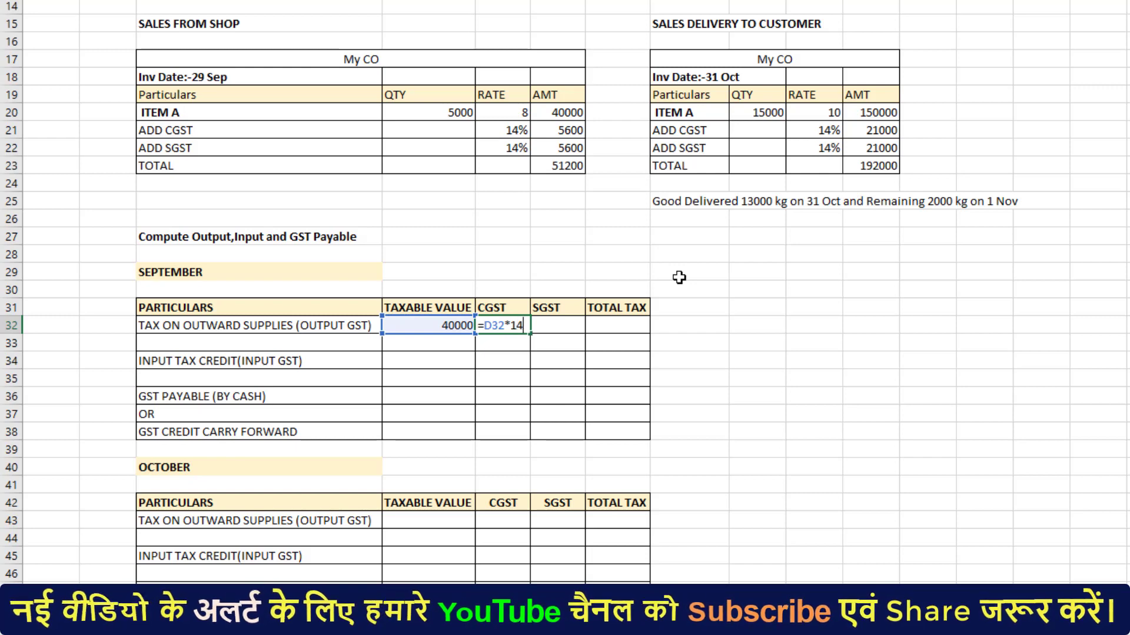
{"action": "type", "text": "%"}
{"action": "key", "text": "Tab"}
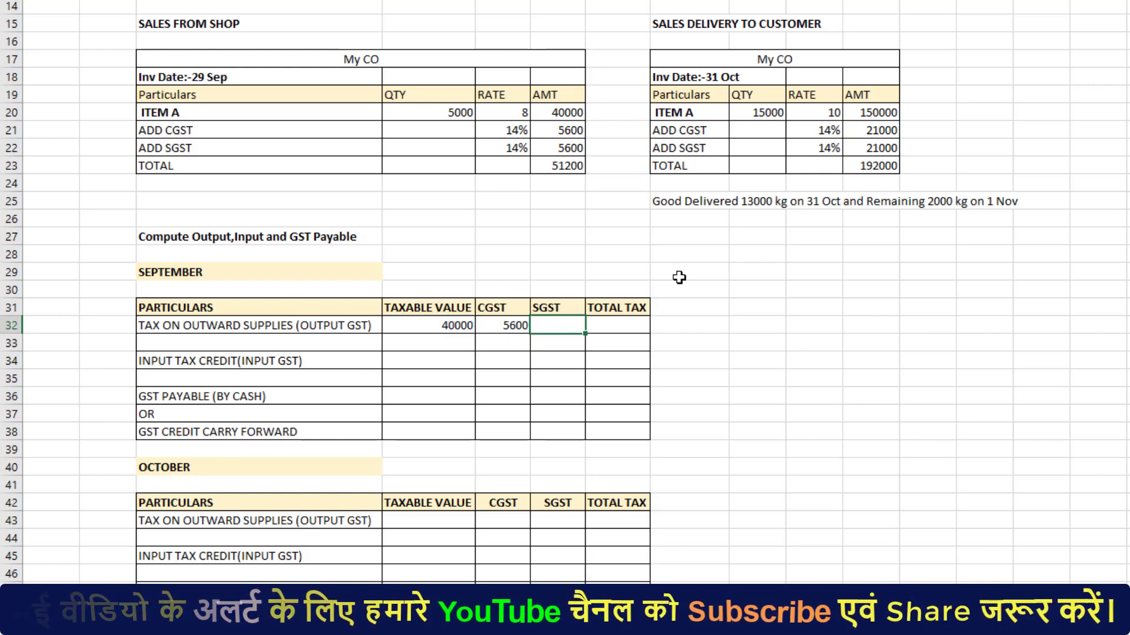
{"action": "type", "text": "="}
{"action": "key", "text": "Left"}
{"action": "key", "text": "Tab"}
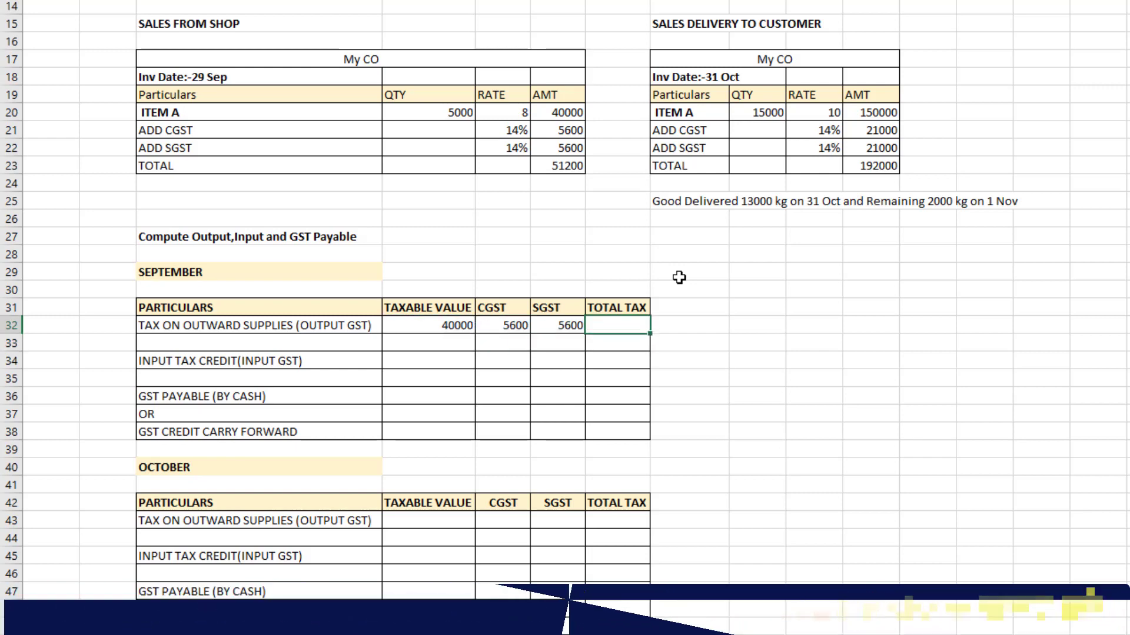
Step: AutoSum the September output row, taxable value through SGST, into total tax, and enter 0 as the September input CGST and SGST
{"action": "key", "text": "alt+equal"}
{"action": "key", "text": "Return"}
{"action": "key", "text": "Left"}
{"action": "key", "text": "Left"}
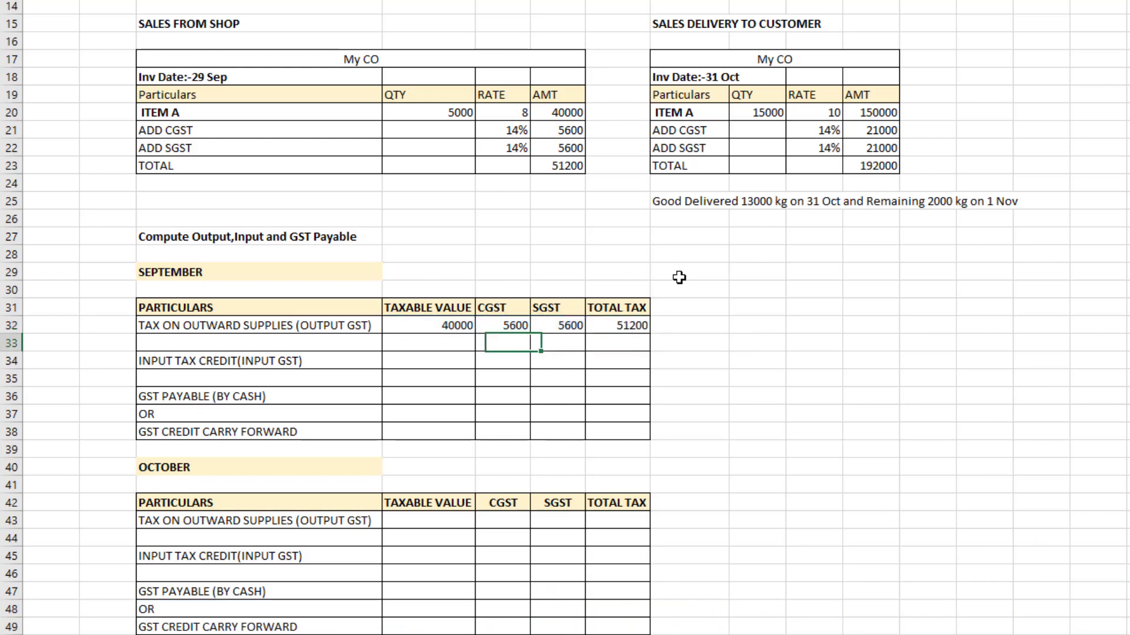
{"action": "key", "text": "Down"}
{"action": "type", "text": "0"}
{"action": "key", "text": "Left"}
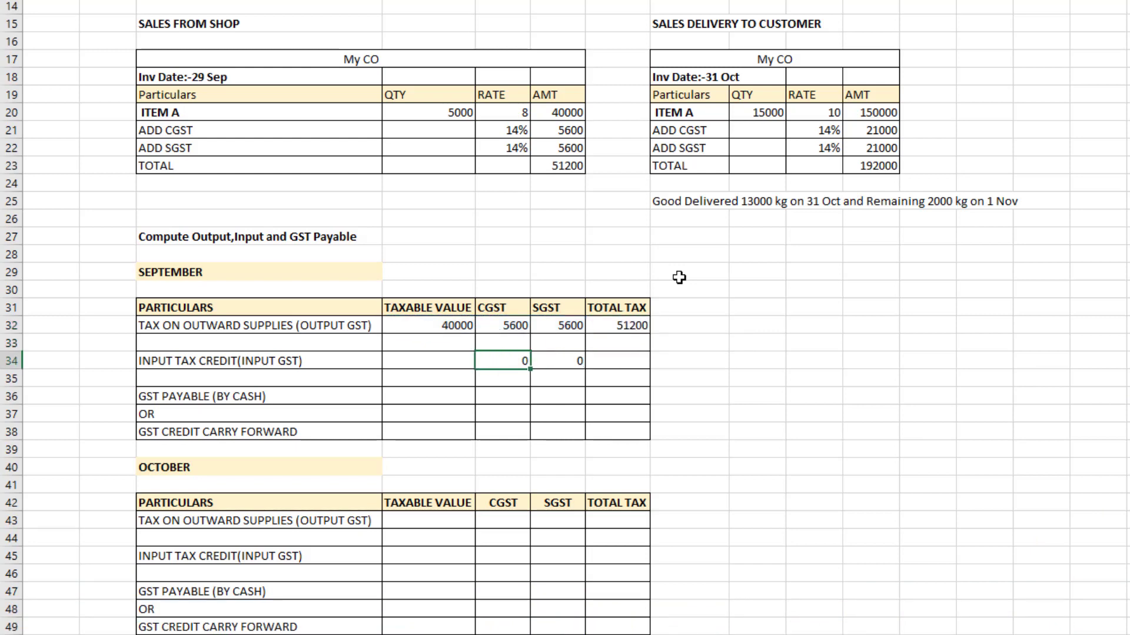
Step: Calculate the September CGST payable by cash as output CGST in E32 minus input CGST in E34
{"action": "key", "text": "Left"}
{"action": "key", "text": "Down"}
{"action": "key", "text": "Down"}
{"action": "key", "text": "Right"}
{"action": "type", "text": "="}
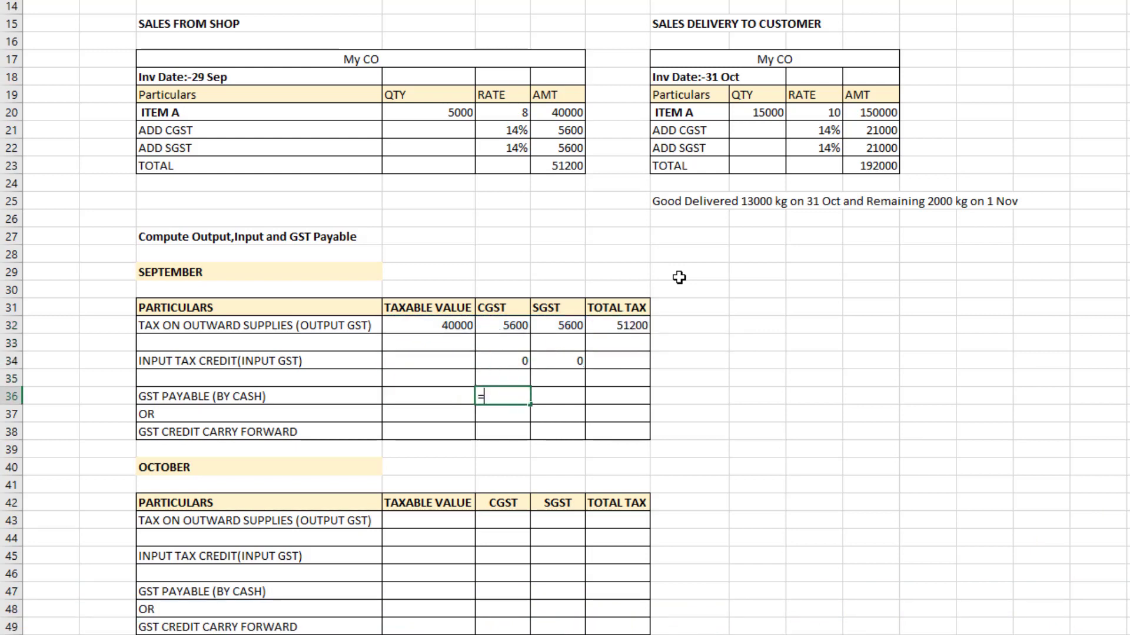
{"action": "left_click", "coordinate": [503, 327]}
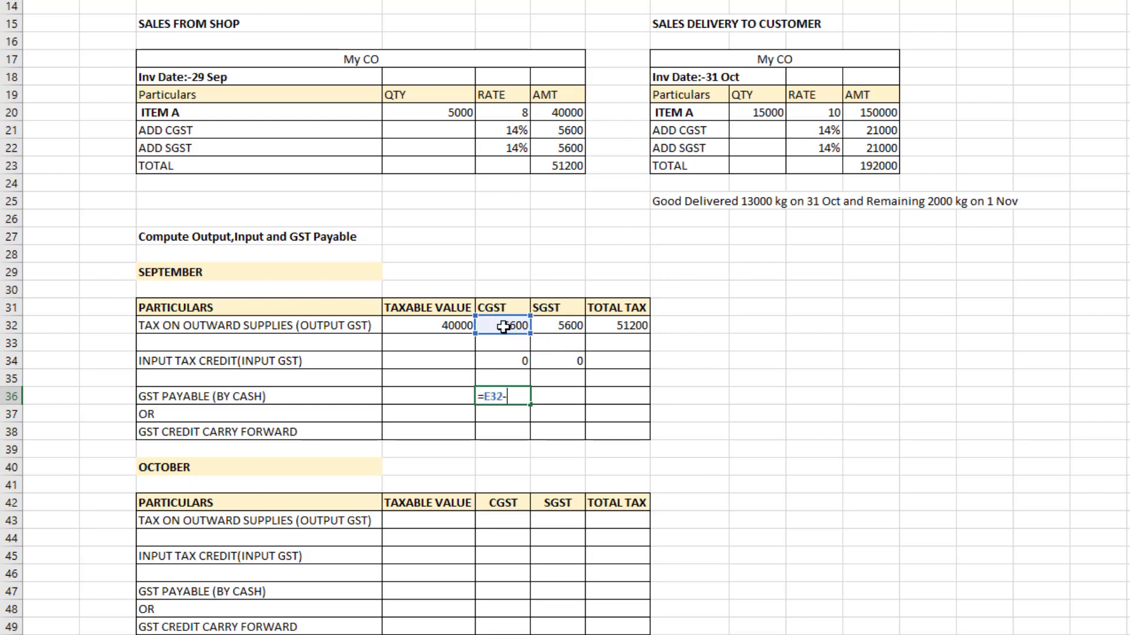
{"action": "type", "text": "-"}
{"action": "left_click", "coordinate": [513, 359]}
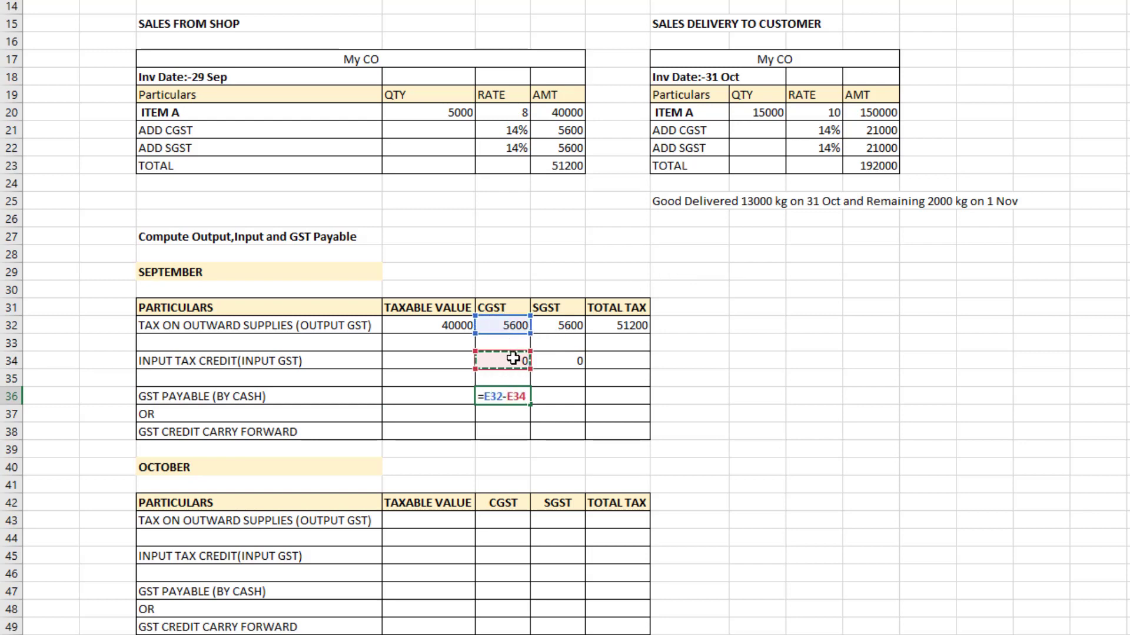
{"action": "key", "text": "Return"}
Step: Calculate the September SGST payable by cash as output SGST in F32 minus input SGST in F34
{"action": "left_click", "coordinate": [566, 396]}
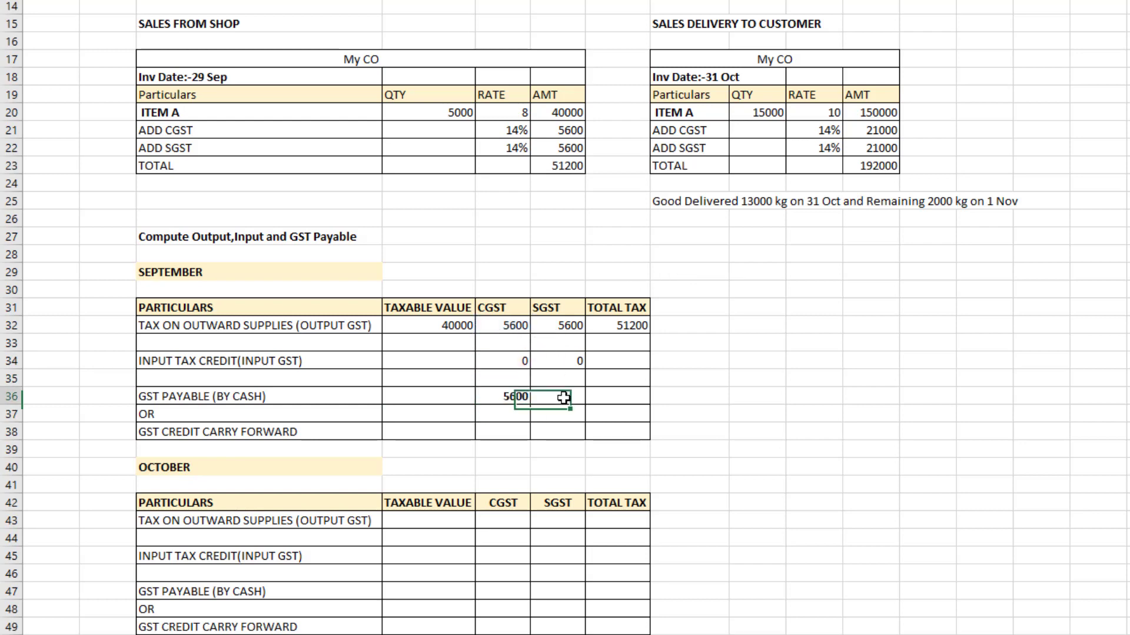
{"action": "type", "text": "="}
{"action": "left_click", "coordinate": [568, 326]}
{"action": "type", "text": "-"}
{"action": "left_click", "coordinate": [572, 364]}
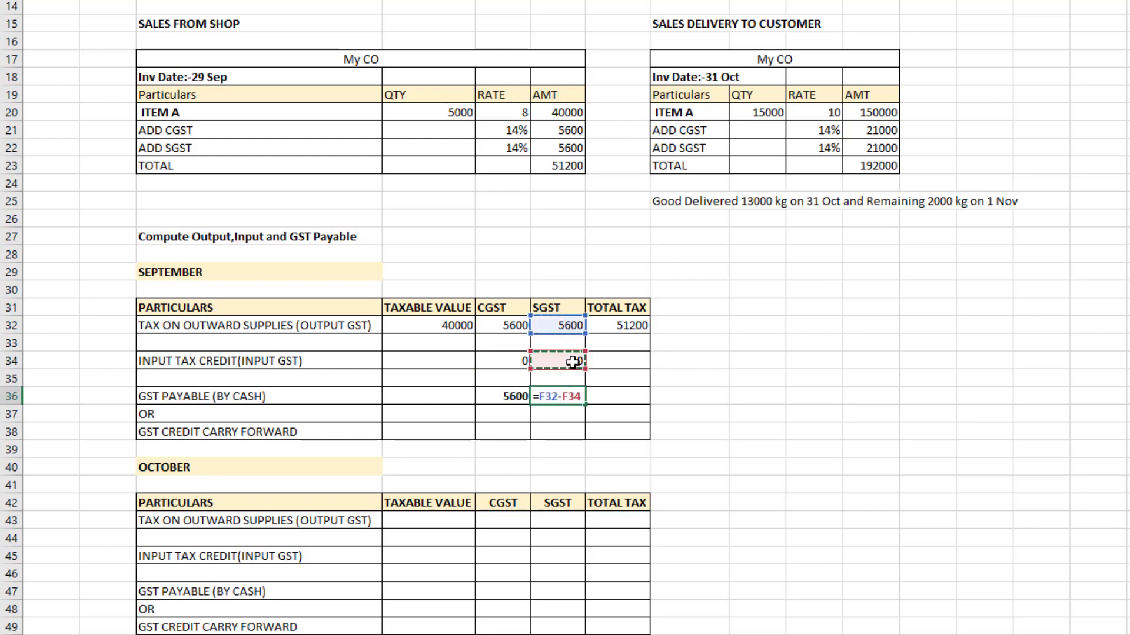
{"action": "key", "text": "Return"}
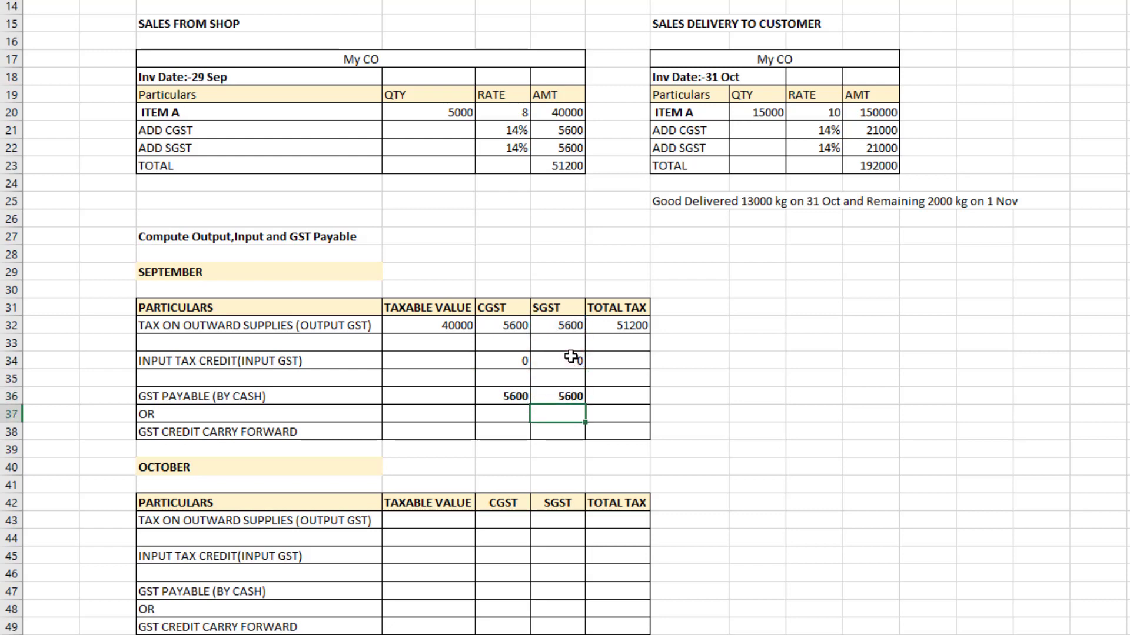
Step: Enter the October taxable values: 150000 for tax on outward supplies and 140000 for input tax credit
{"action": "left_click", "coordinate": [452, 519]}
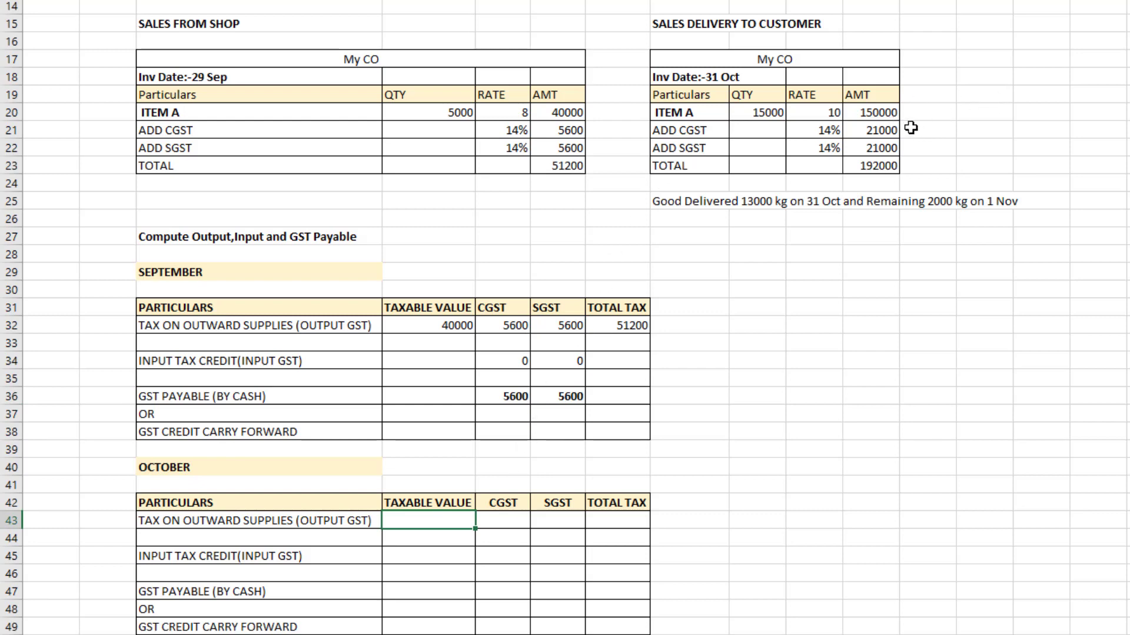
{"action": "type", "text": "150000"}
{"action": "key", "text": "Return"}
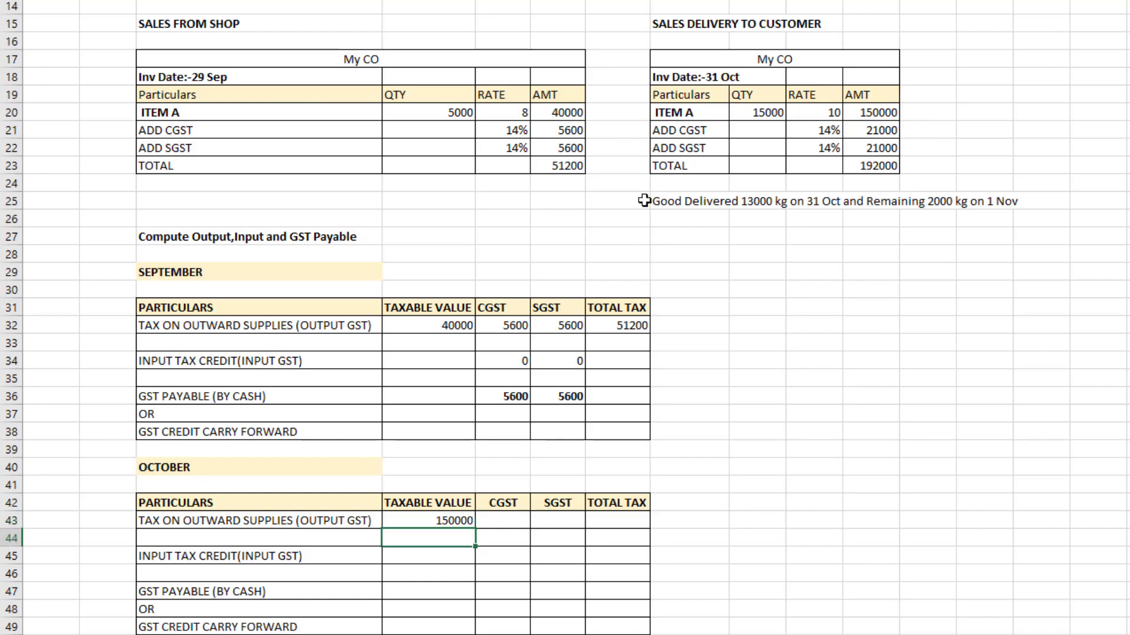
{"action": "scroll", "coordinate": [639, 203], "scroll_direction": "up", "scroll_amount": 4}
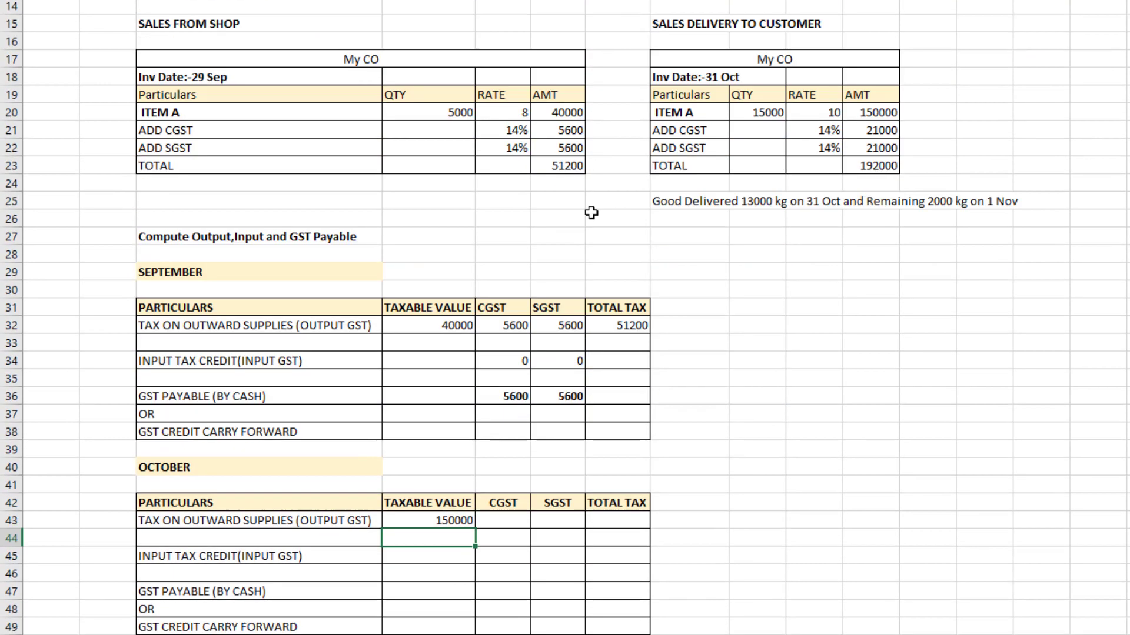
{"action": "scroll", "coordinate": [591, 212], "scroll_direction": "down", "scroll_amount": 4}
{"action": "left_click", "coordinate": [452, 560]}
{"action": "type", "text": "140000"}
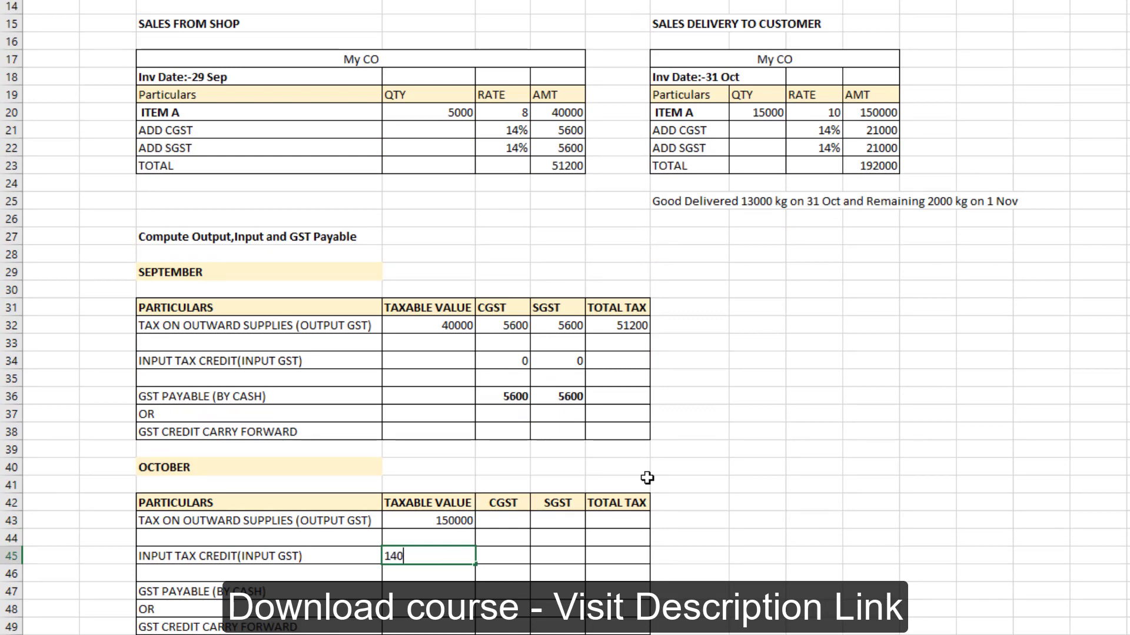
{"action": "key", "text": "Tab"}
Step: Calculate the October output CGST as 14% of the taxable value in D43, and set the output SGST equal to the CGST cell
{"action": "key", "text": "Up"}
{"action": "key", "text": "Up"}
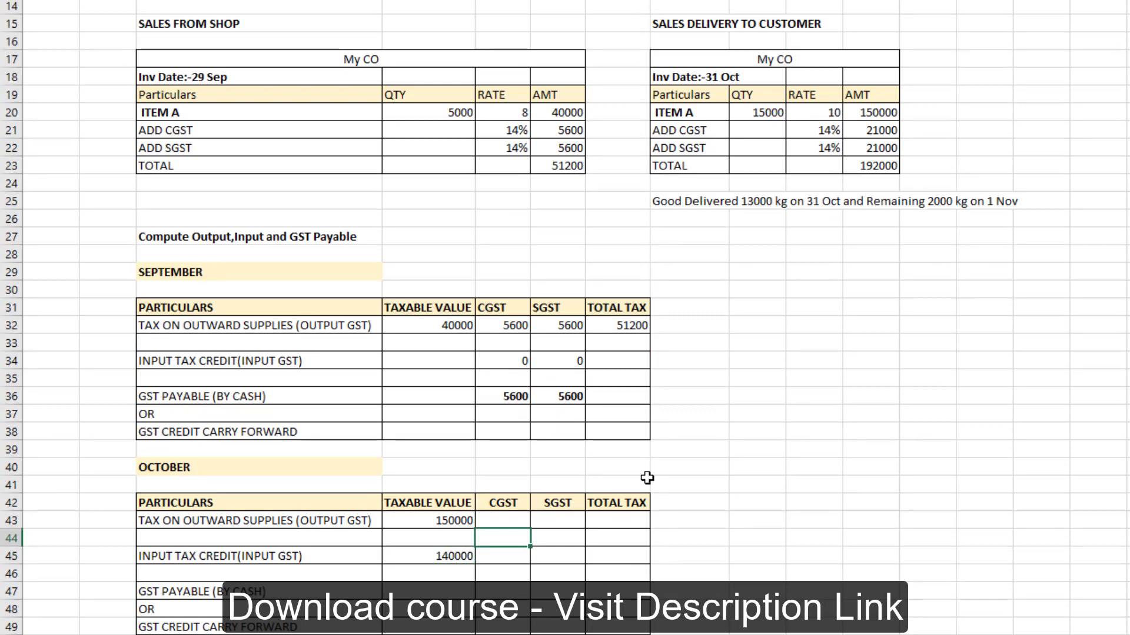
{"action": "type", "text": "="}
{"action": "key", "text": "Left"}
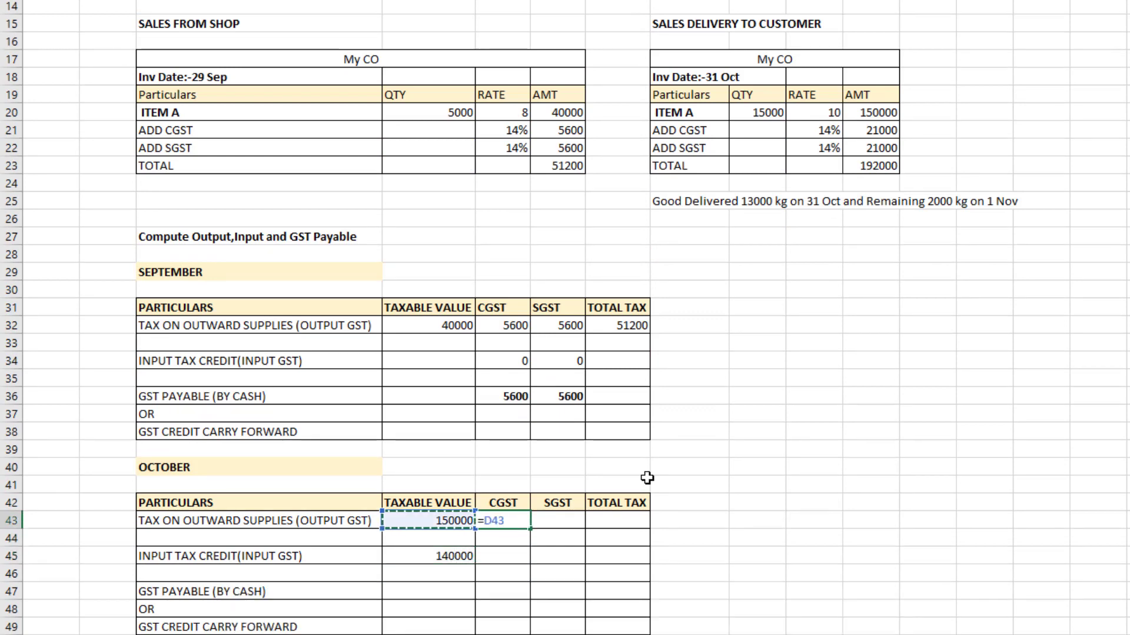
{"action": "type", "text": "*14%"}
{"action": "key", "text": "Return"}
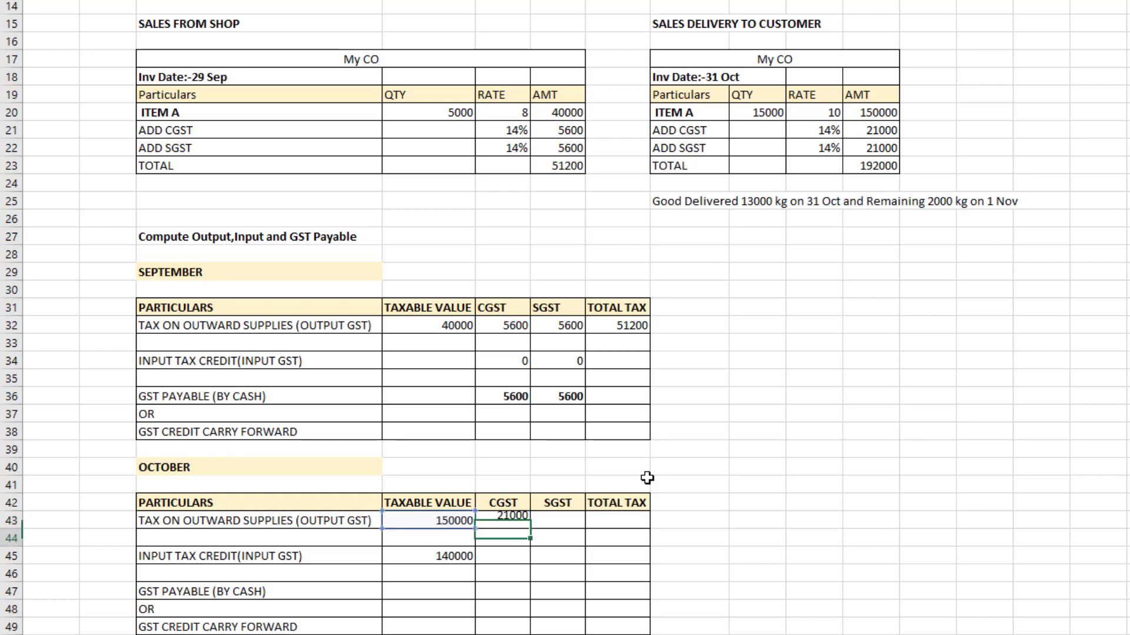
{"action": "key", "text": "Right"}
{"action": "key", "text": "Up"}
{"action": "type", "text": "="}
{"action": "key", "text": "Left"}
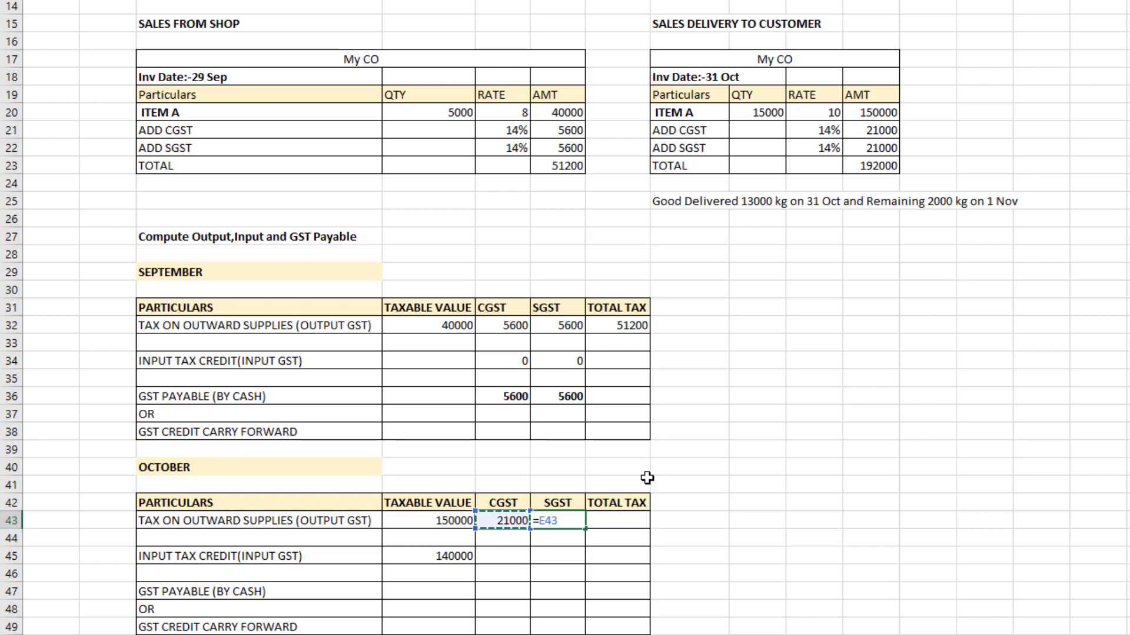
{"action": "key", "text": "Return"}
Step: AutoSum the October output row, taxable value through SGST, into its total tax cell
{"action": "key", "text": "Right"}
{"action": "key", "text": "Up"}
{"action": "key", "text": "alt+equal"}
{"action": "key", "text": "Return"}
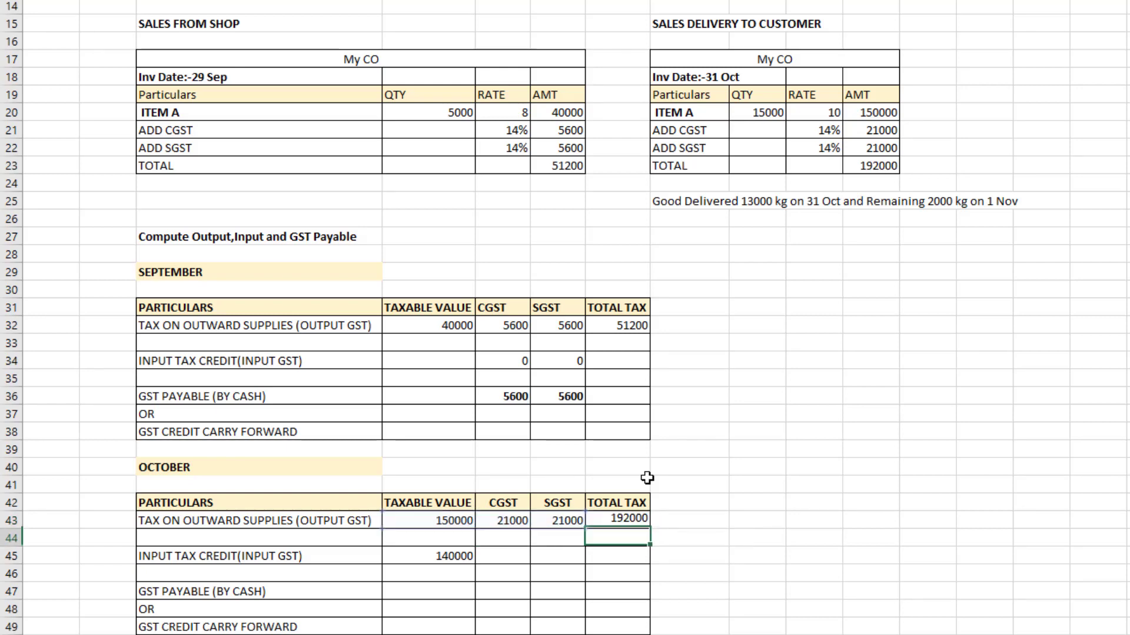
Step: Calculate the October input CGST as 14% of the input taxable value in D45
{"action": "key", "text": "Left"}
{"action": "key", "text": "Left"}
{"action": "key", "text": "Down"}
{"action": "type", "text": "="}
{"action": "key", "text": "Left"}
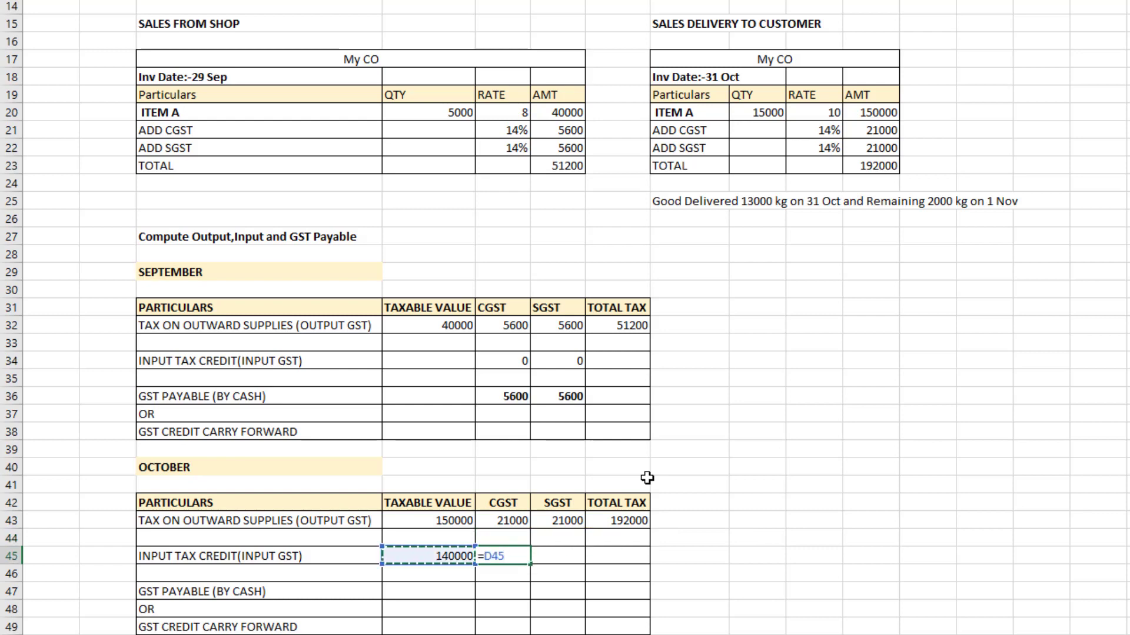
{"action": "type", "text": "*14%"}
{"action": "key", "text": "Return"}
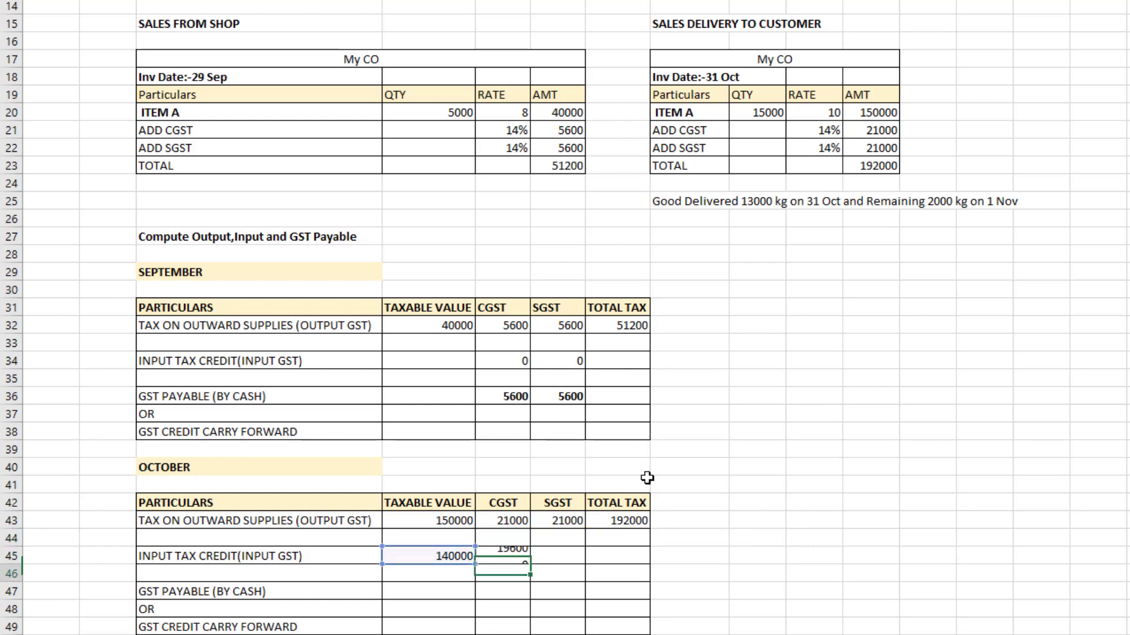
Step: Calculate the October input SGST as 14% of D45, and AutoSum the input row into its total tax cell
{"action": "key", "text": "Right"}
{"action": "key", "text": "Up"}
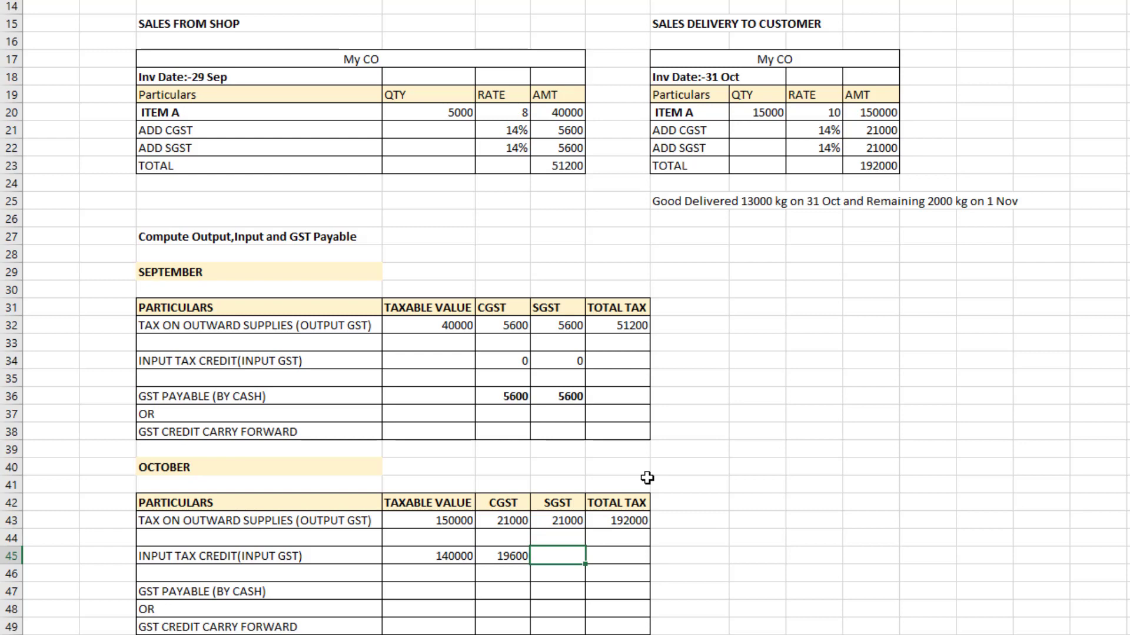
{"action": "type", "text": "="}
{"action": "key", "text": "Left"}
{"action": "key", "text": "Left"}
{"action": "type", "text": "*"}
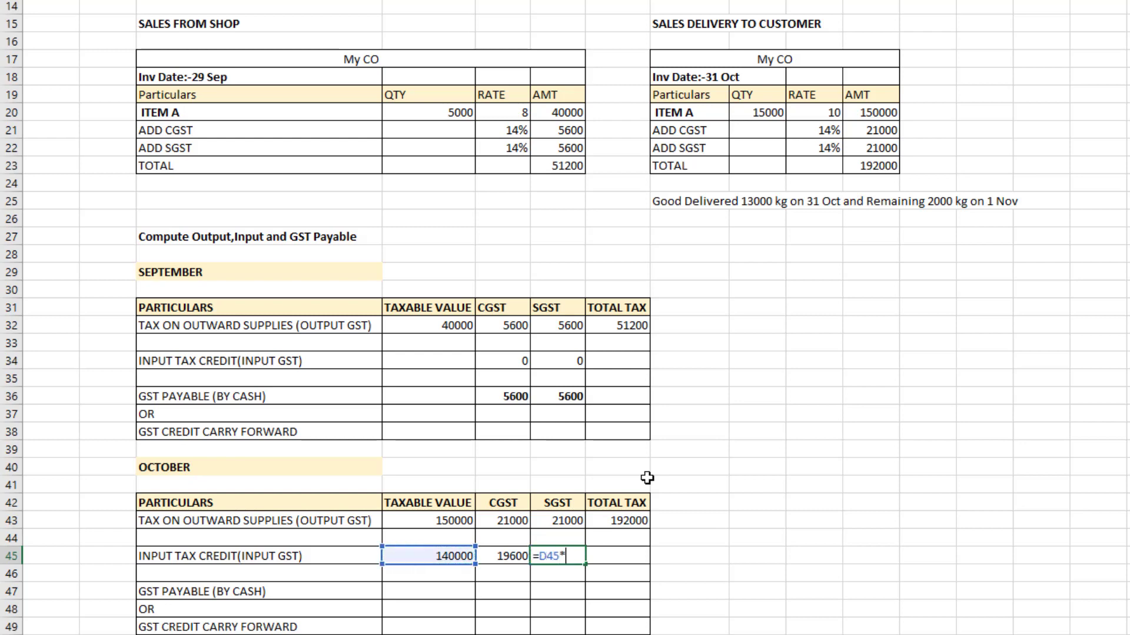
{"action": "type", "text": "14%"}
{"action": "key", "text": "Return"}
{"action": "key", "text": "Right"}
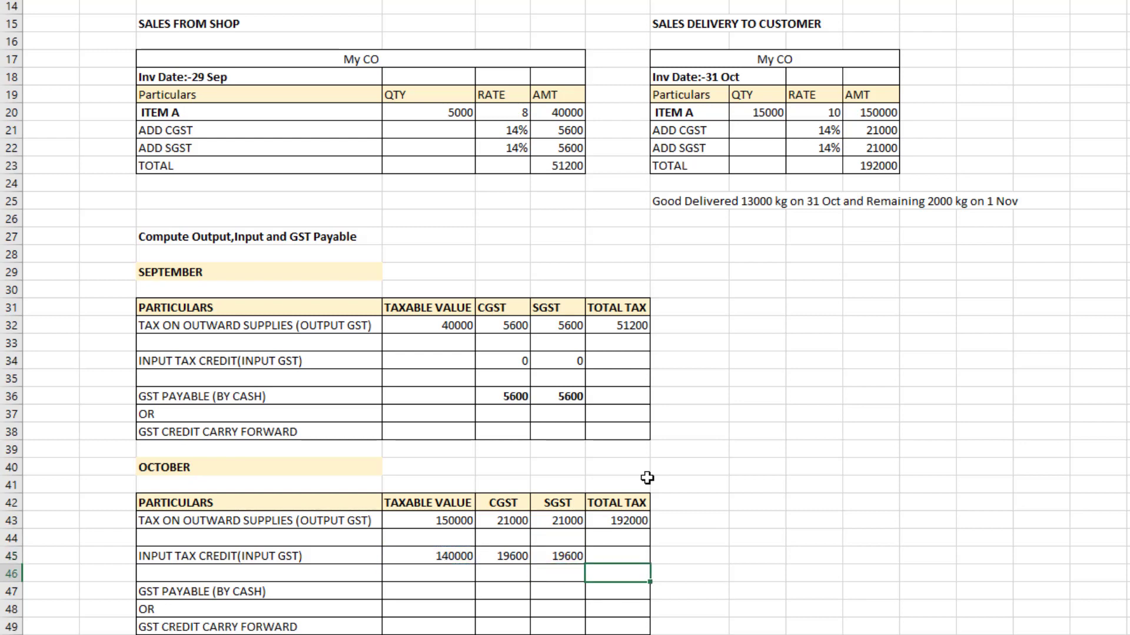
{"action": "key", "text": "Up"}
{"action": "key", "text": "alt+equal"}
{"action": "key", "text": "Return"}
Step: Calculate the October CGST payable by cash as output CGST in E43 minus input CGST in E45
{"action": "key", "text": "Left"}
{"action": "key", "text": "Left"}
{"action": "key", "text": "Left"}
{"action": "key", "text": "Down"}
{"action": "key", "text": "Right"}
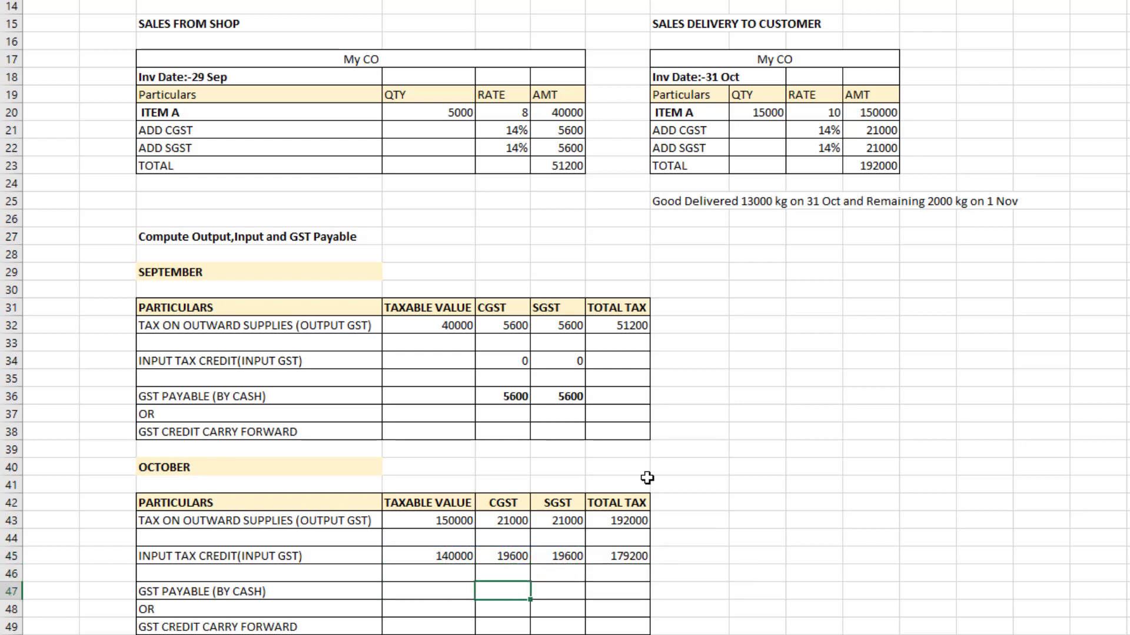
{"action": "type", "text": "="}
{"action": "left_click", "coordinate": [492, 521]}
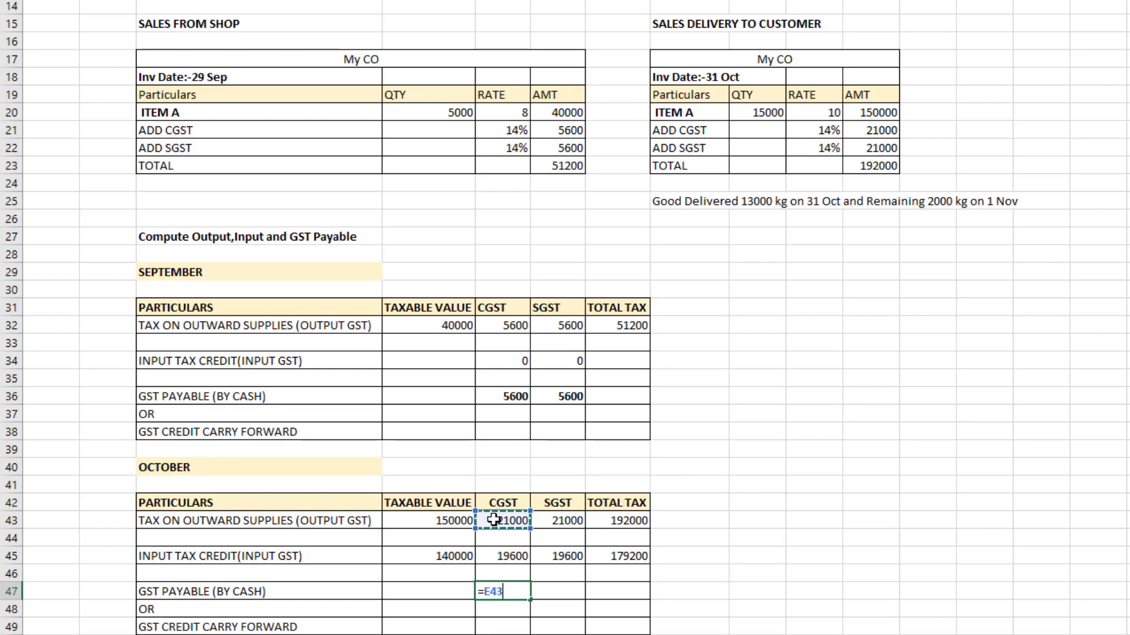
{"action": "type", "text": "-"}
{"action": "left_click", "coordinate": [509, 553]}
{"action": "key", "text": "Return"}
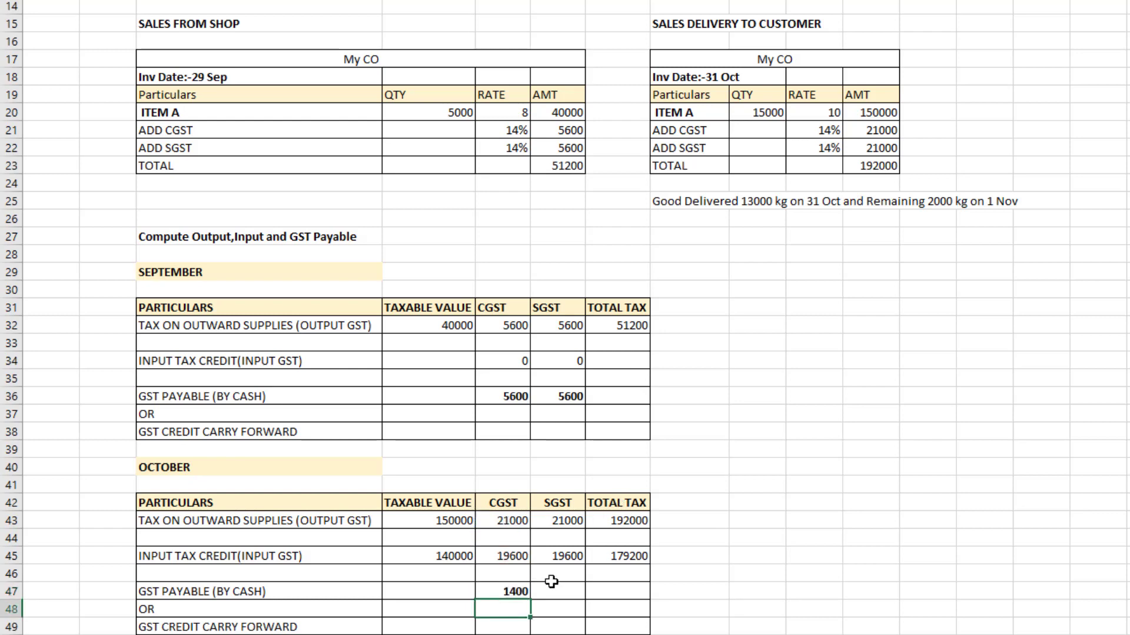
Step: Calculate the October SGST payable by cash as output SGST in F43 minus input SGST in F45
{"action": "left_click", "coordinate": [560, 589]}
{"action": "type", "text": "="}
{"action": "left_click", "coordinate": [568, 522]}
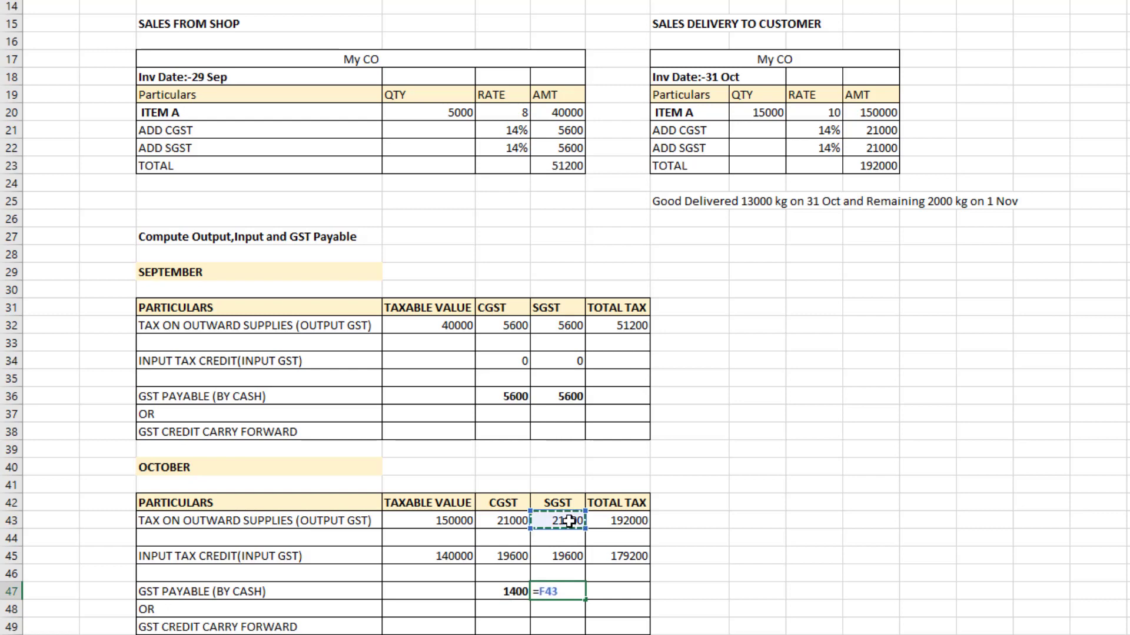
{"action": "type", "text": "-"}
{"action": "left_click", "coordinate": [562, 554]}
{"action": "key", "text": "Return"}
{"action": "key", "text": "Return"}
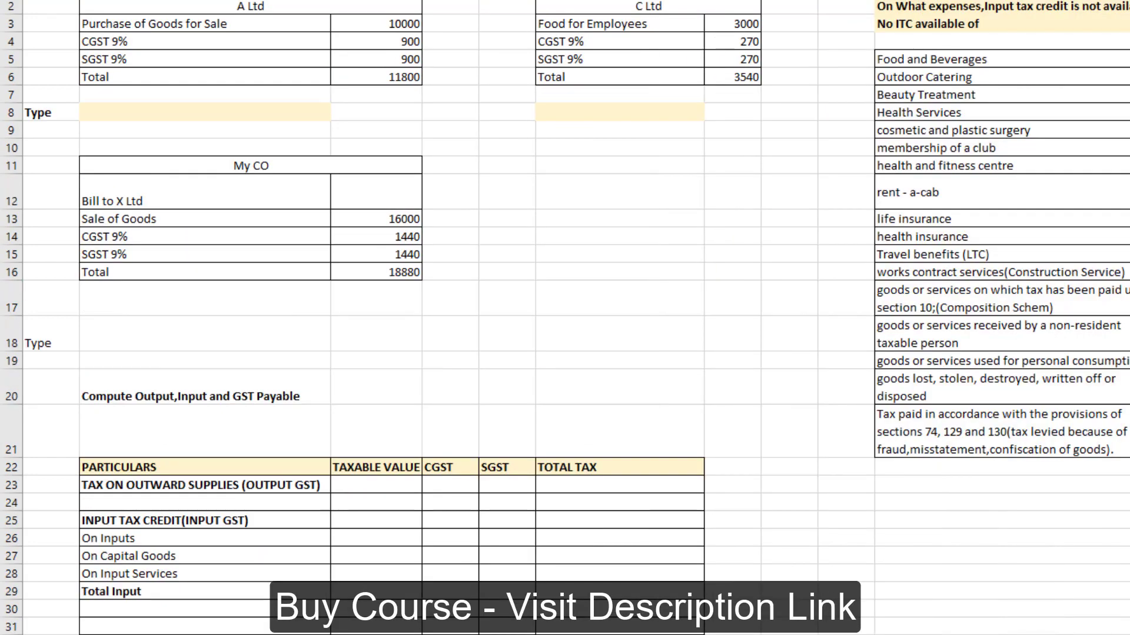
{"action": "scroll", "coordinate": [565, 318], "scroll_direction": "down", "scroll_amount": 1}
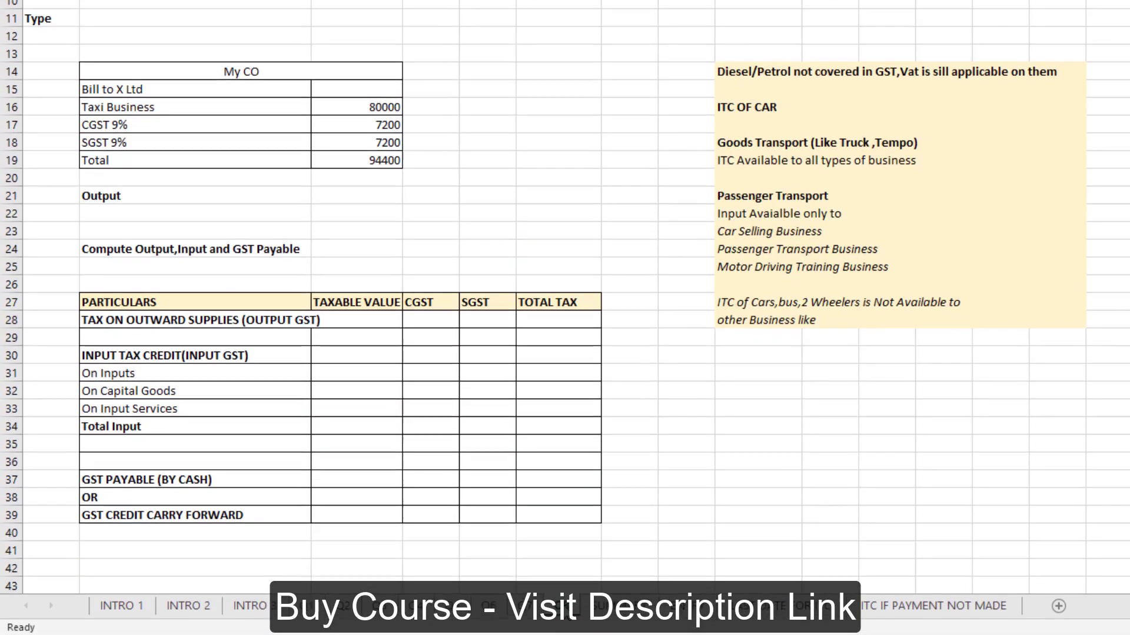